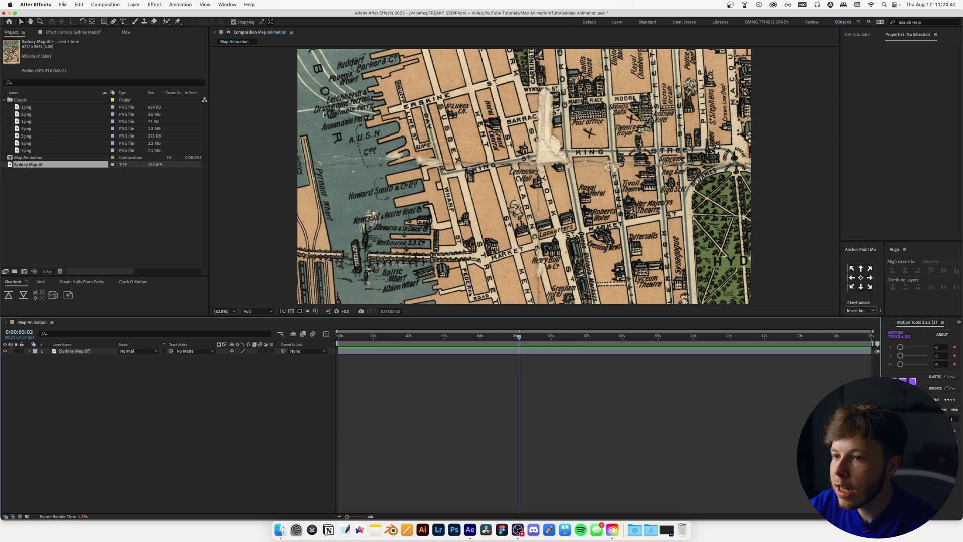
Review the Map Animation composition, the Sydney Map image and the first cloud image with the whole frame fitted in view.
click(30, 157)
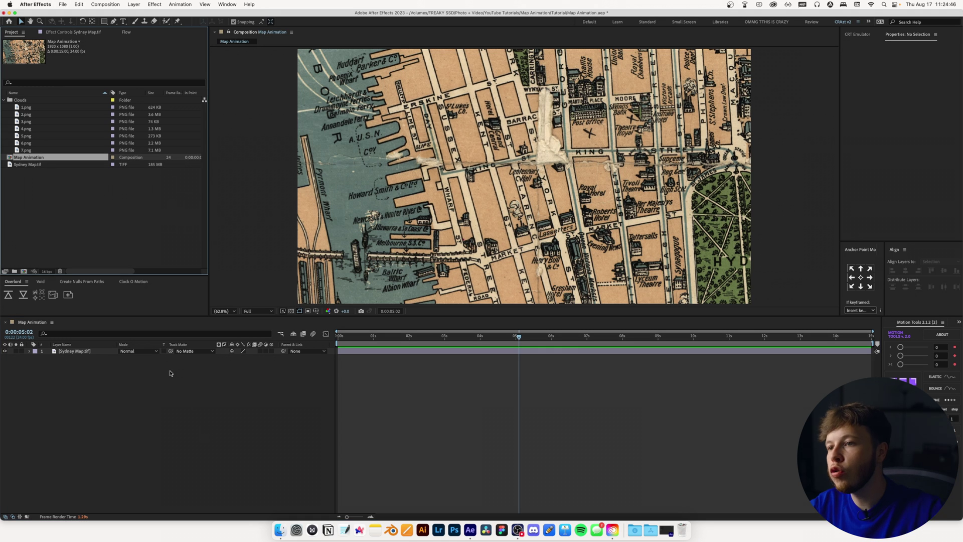
click(96, 351)
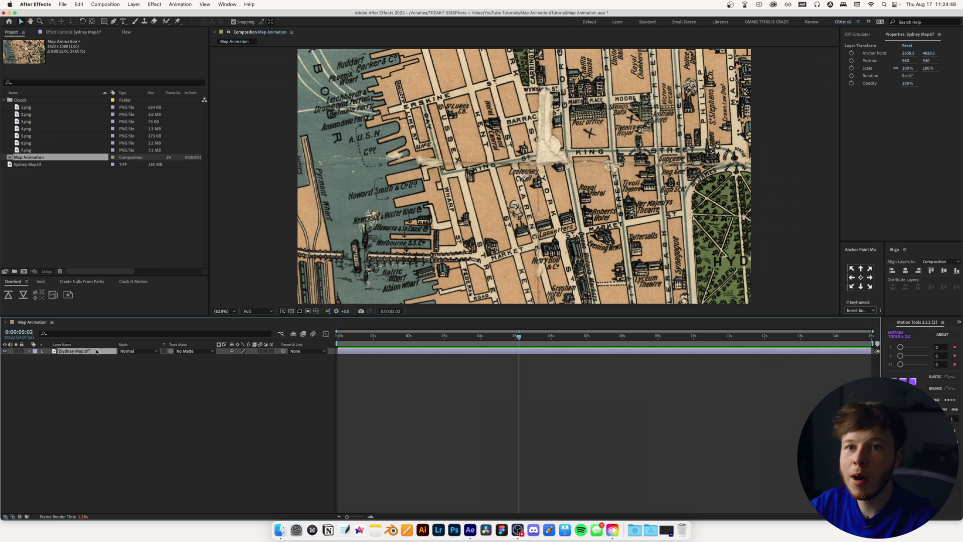
click(30, 164)
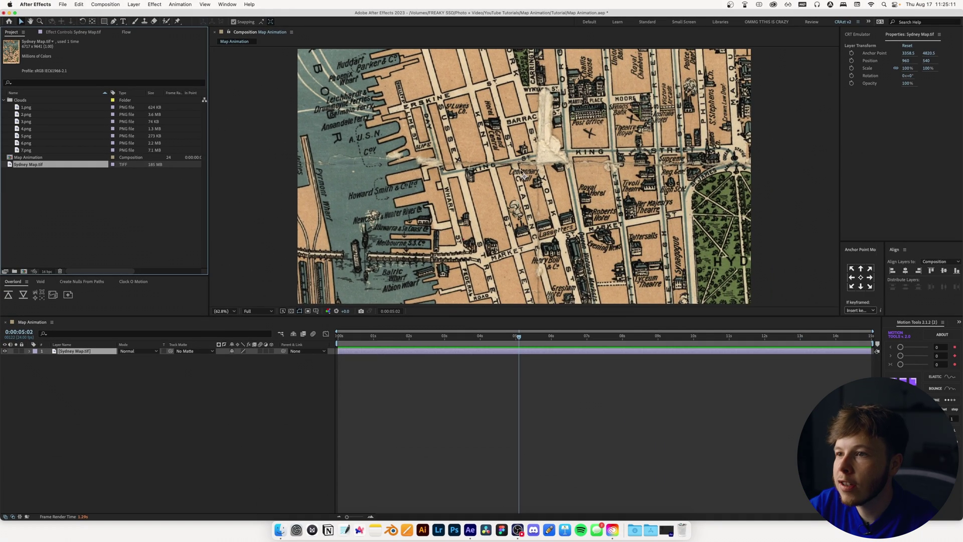
scroll(953, 189, up, 1)
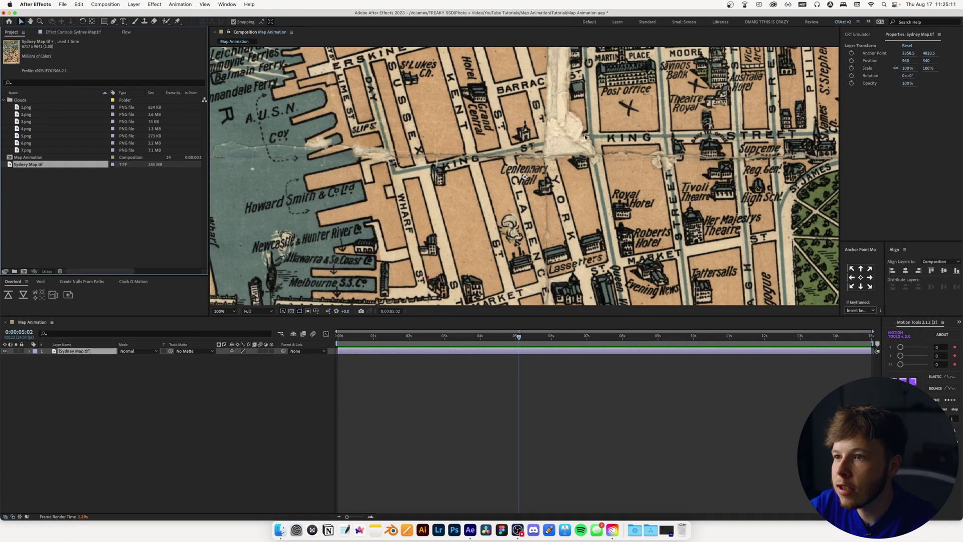
scroll(566, 143, down, 2)
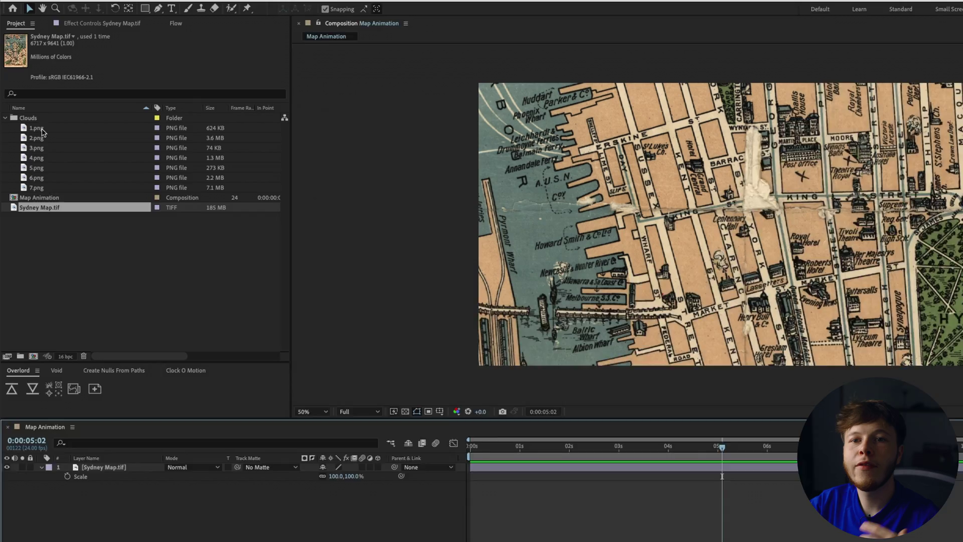
click(25, 107)
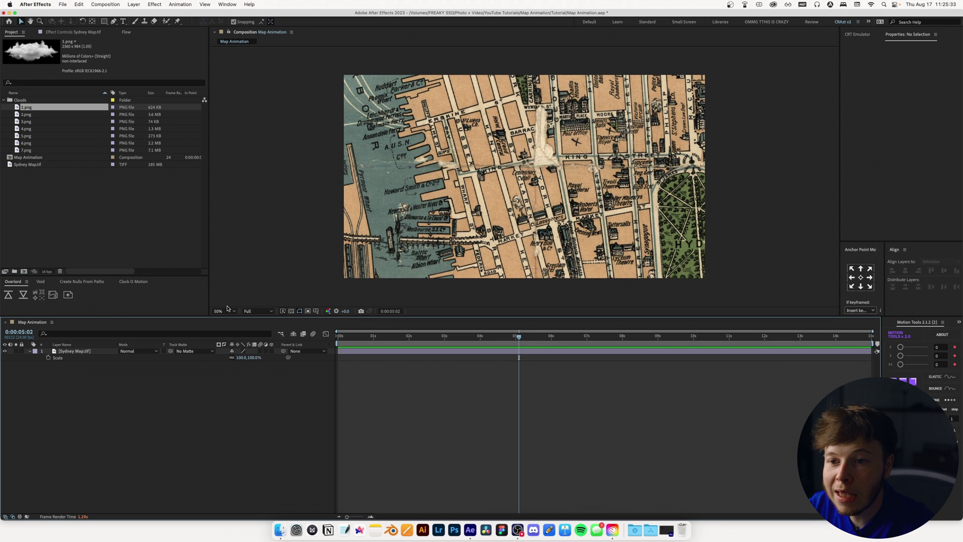
click(228, 309)
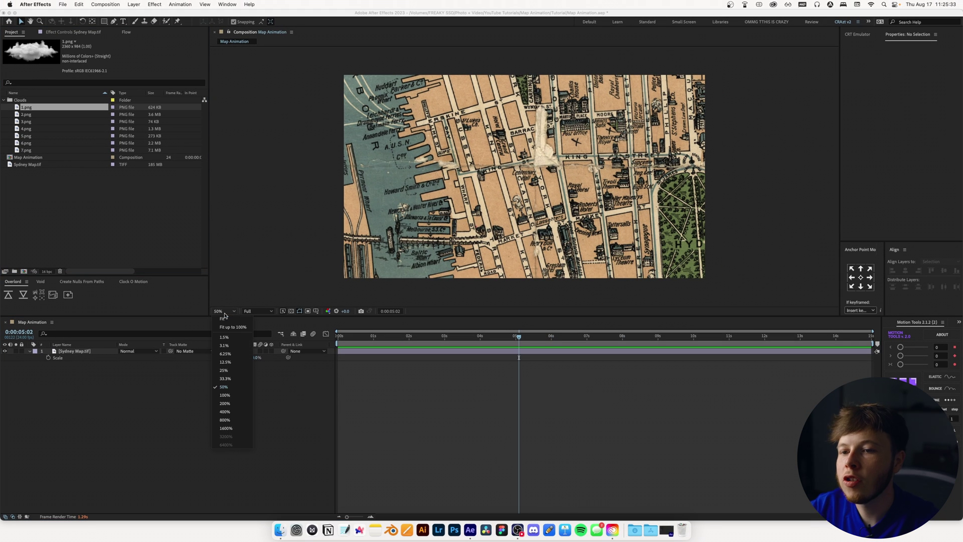
click(222, 321)
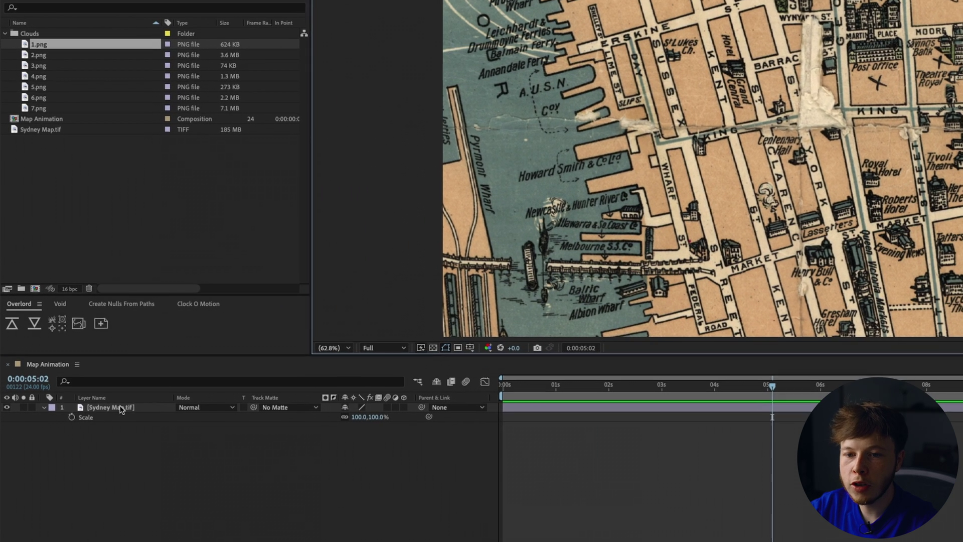
Pre-compose the Sydney Map layer as "Map" with all attributes moved in, and turn on collapse transformations for it.
click(81, 352)
key(super+shift+c)
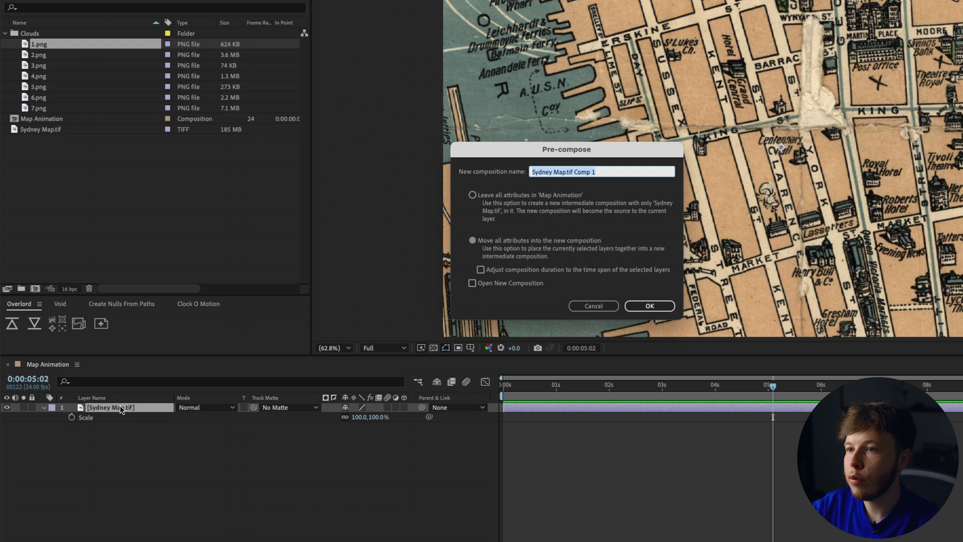
text(Map)
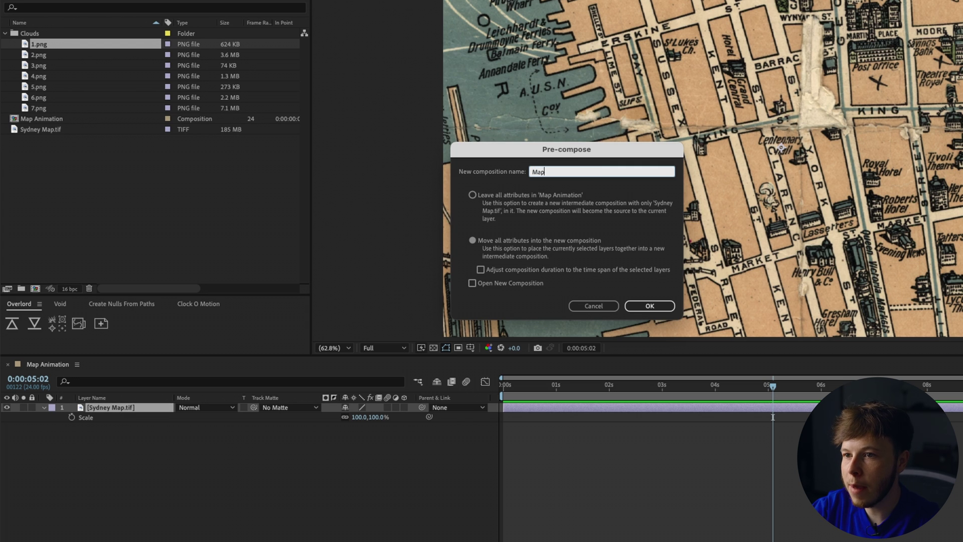
key(Return)
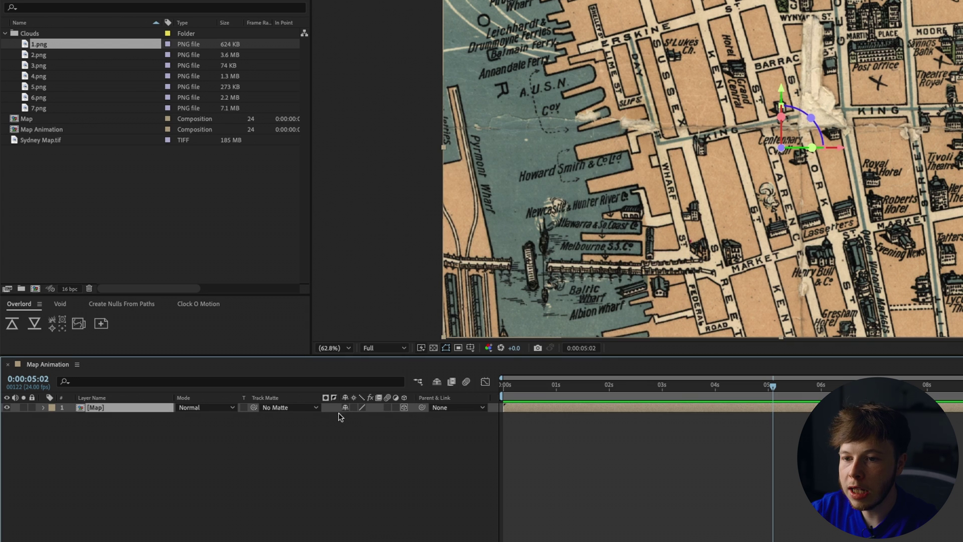
click(354, 408)
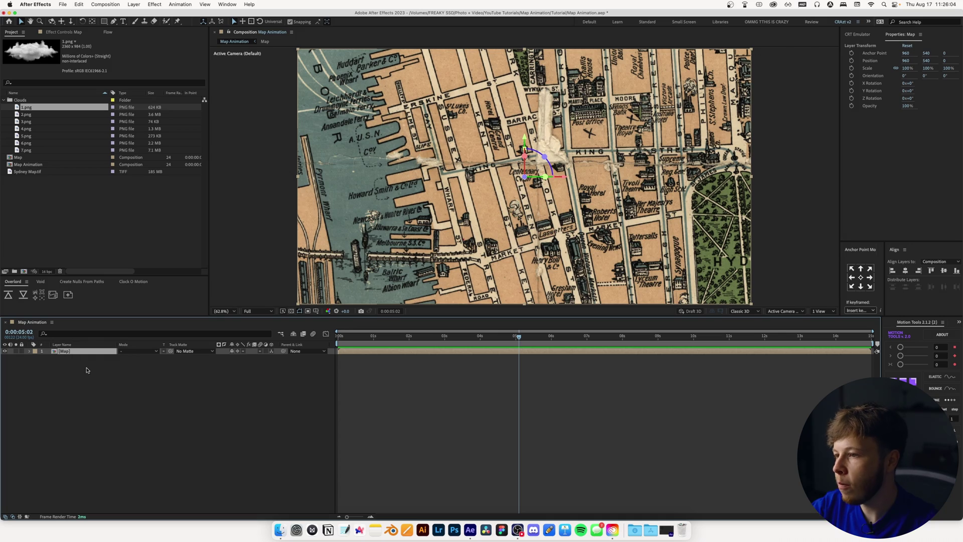
click(744, 311)
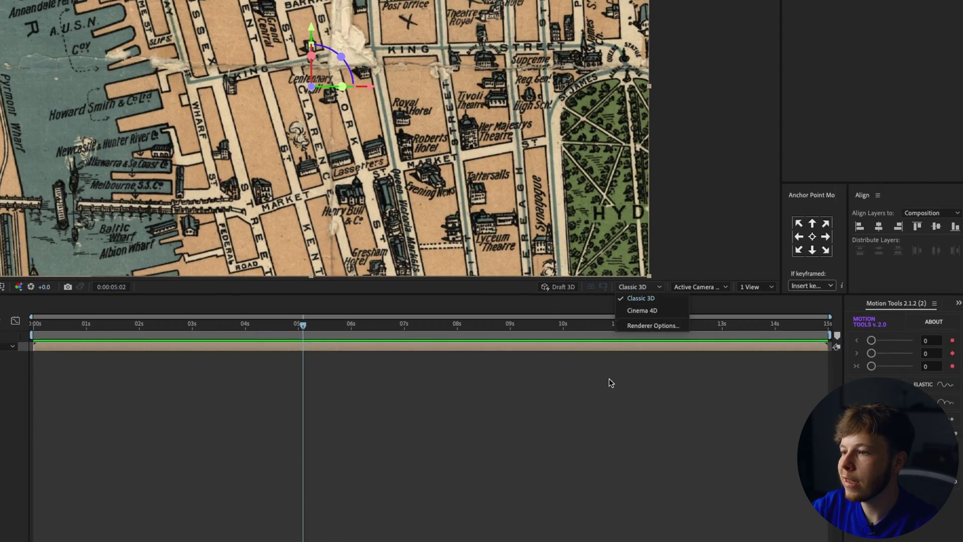
click(712, 379)
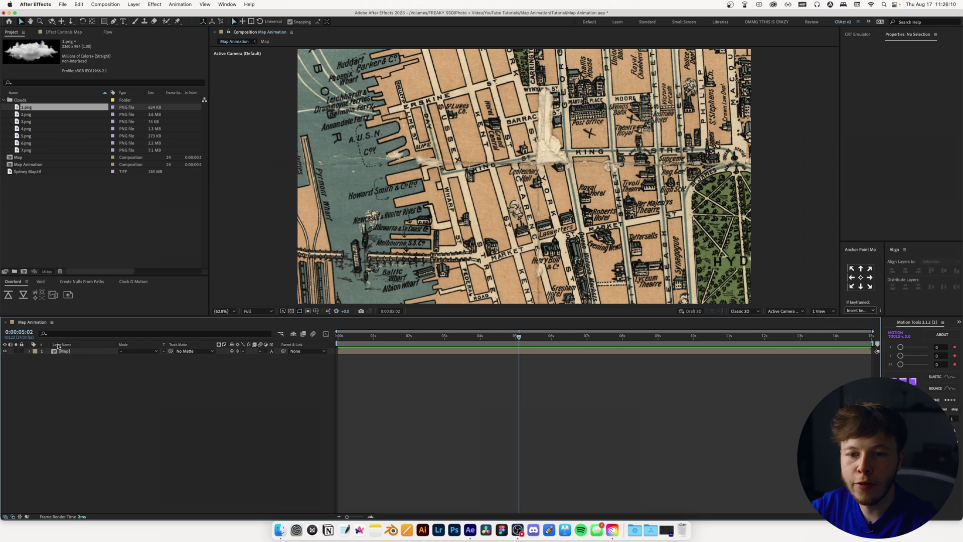
Open the Map composition and set its size to 6717 × 9641 px to match the Sydney Map image.
double_click(61, 351)
scroll(364, 138, down, 5)
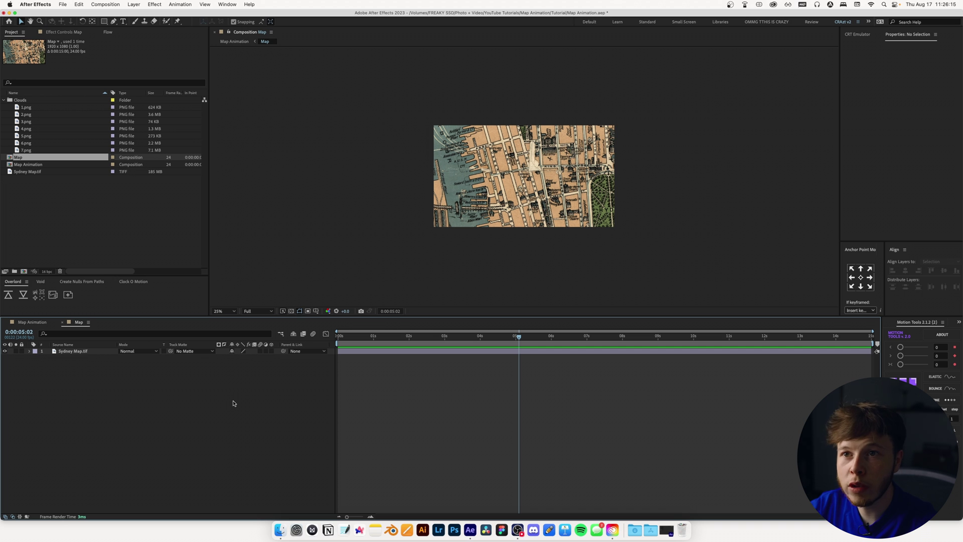
click(27, 171)
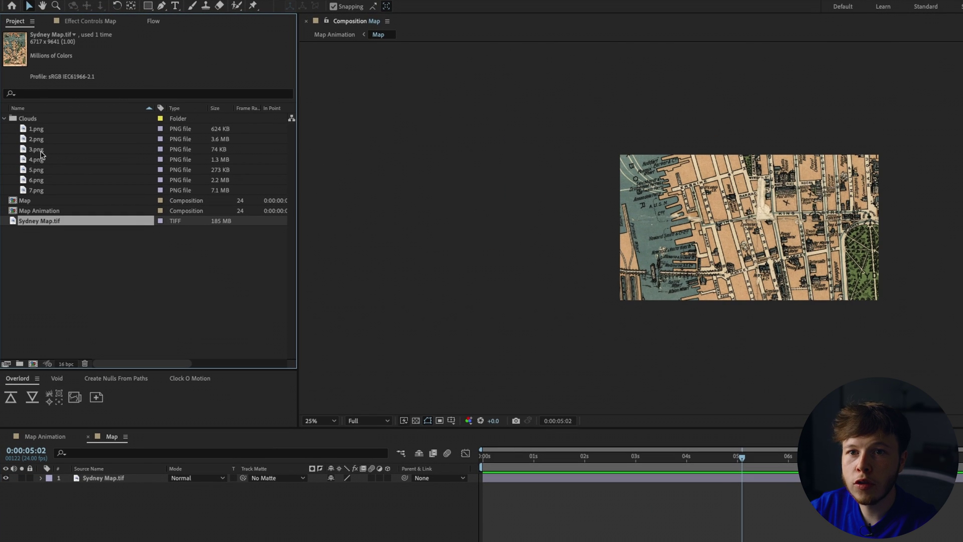
click(282, 511)
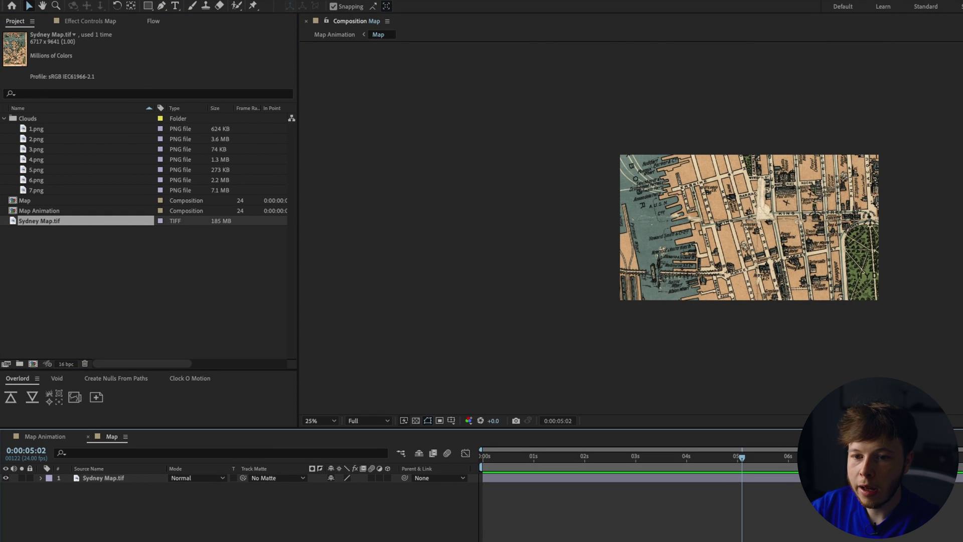
key(super+k)
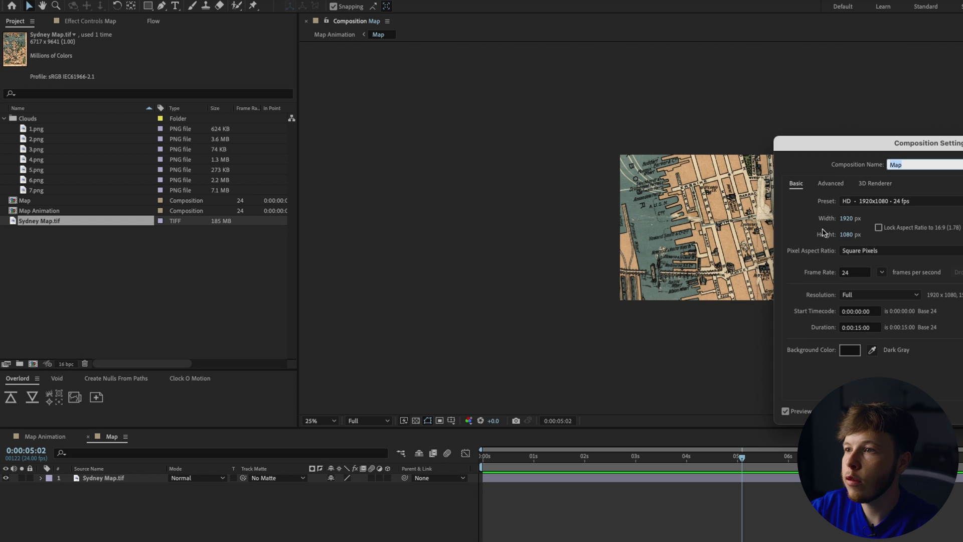
click(848, 220)
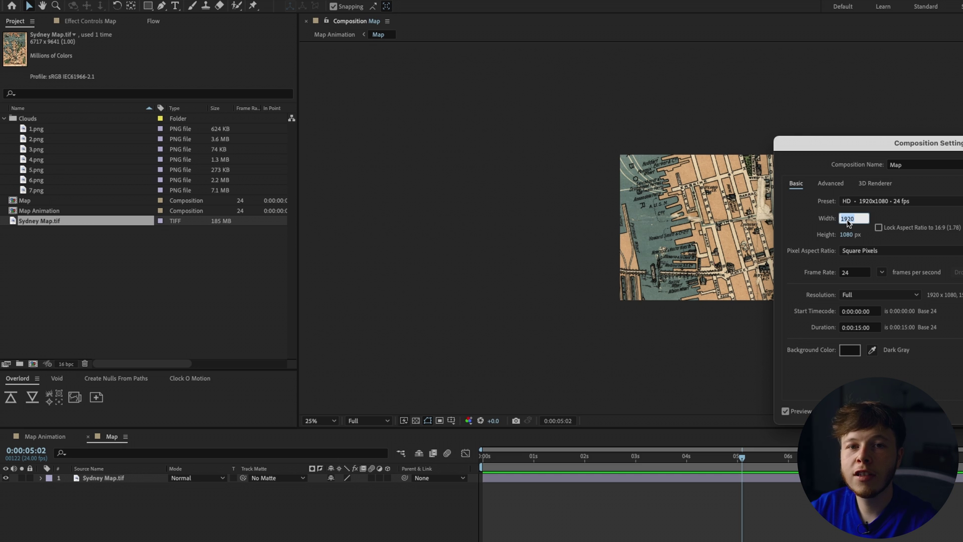
text(6717)
key(Tab)
text(9)
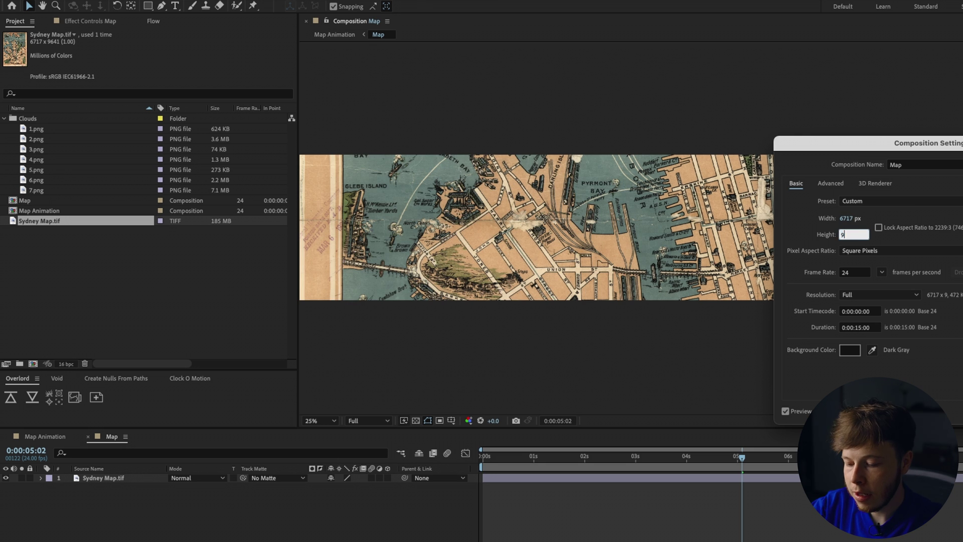
text(641)
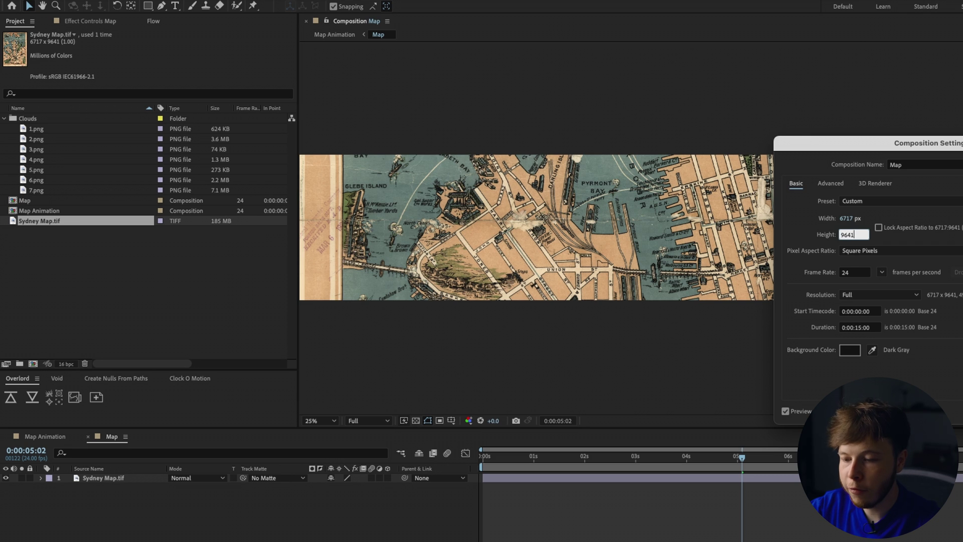
key(Return)
scroll(783, 223, down, 3)
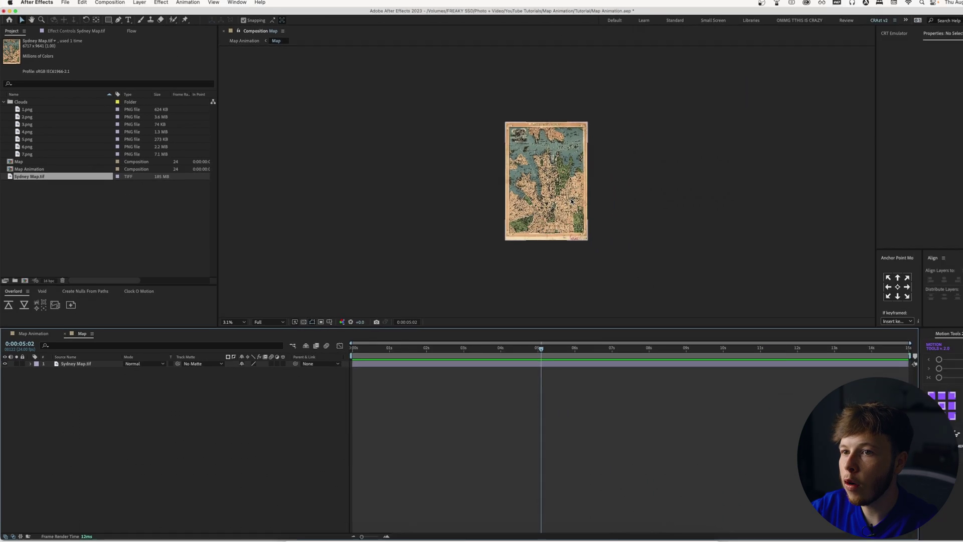
scroll(572, 201, up, 1)
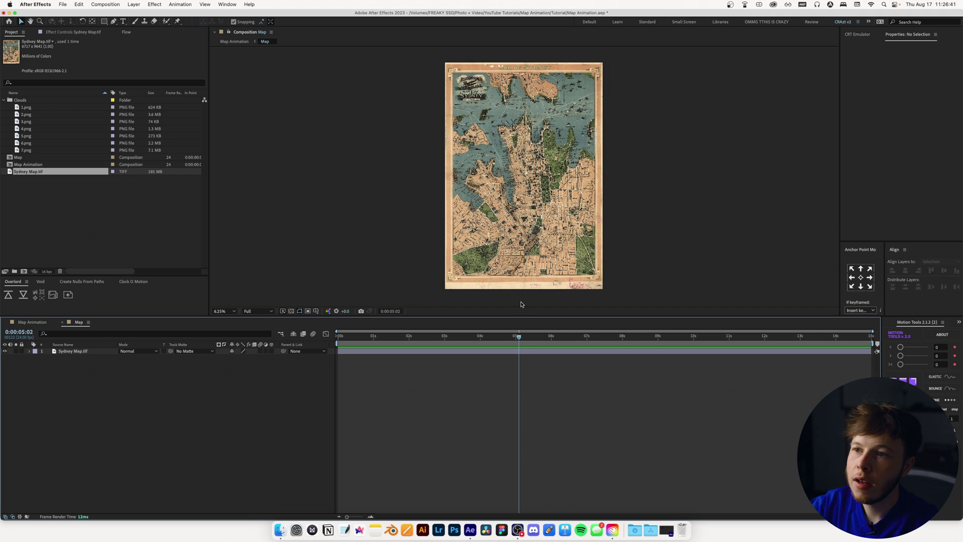
Add the cloud images 1.png, 4.png and 5.png to the Map composition above the map layer.
click(30, 108)
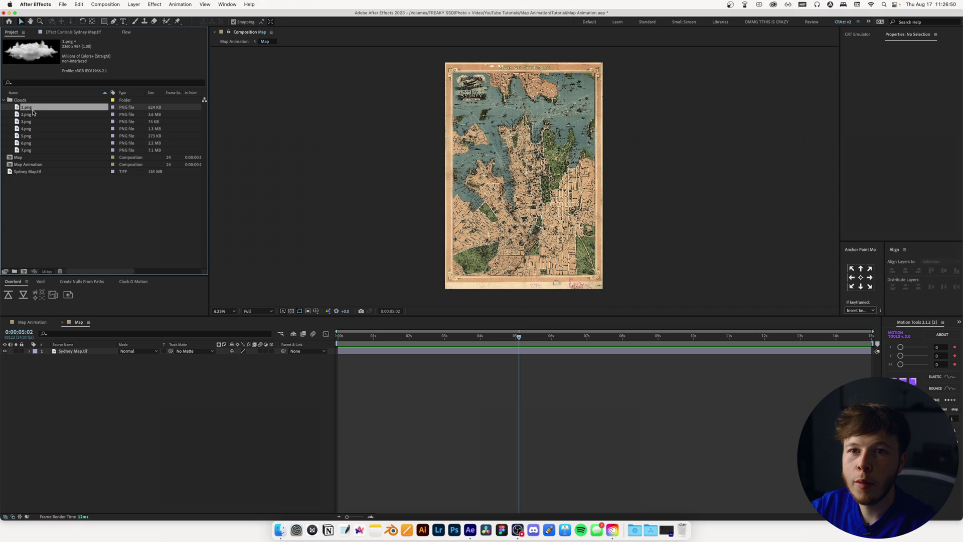
key(super+slash)
click(26, 129)
drag(28, 134, 76, 354)
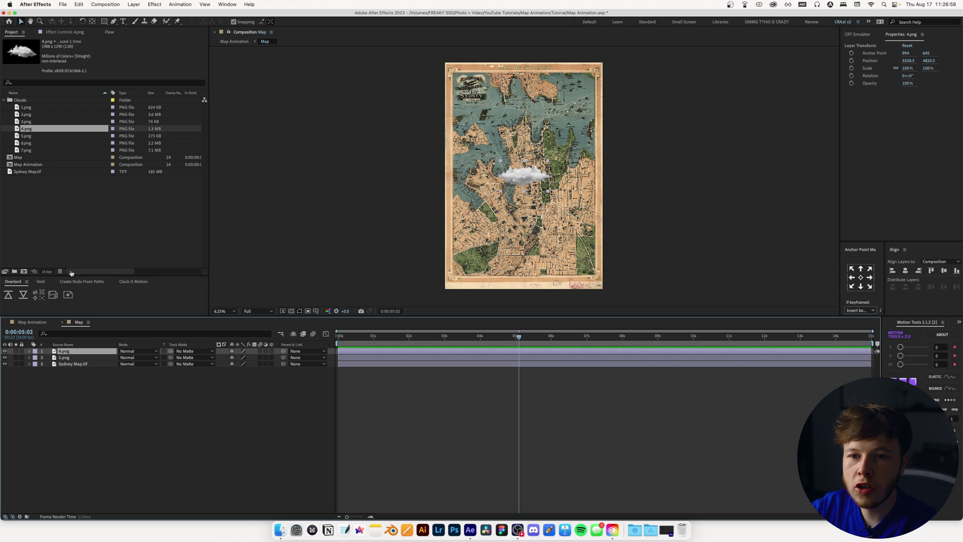
click(25, 136)
key(super+slash)
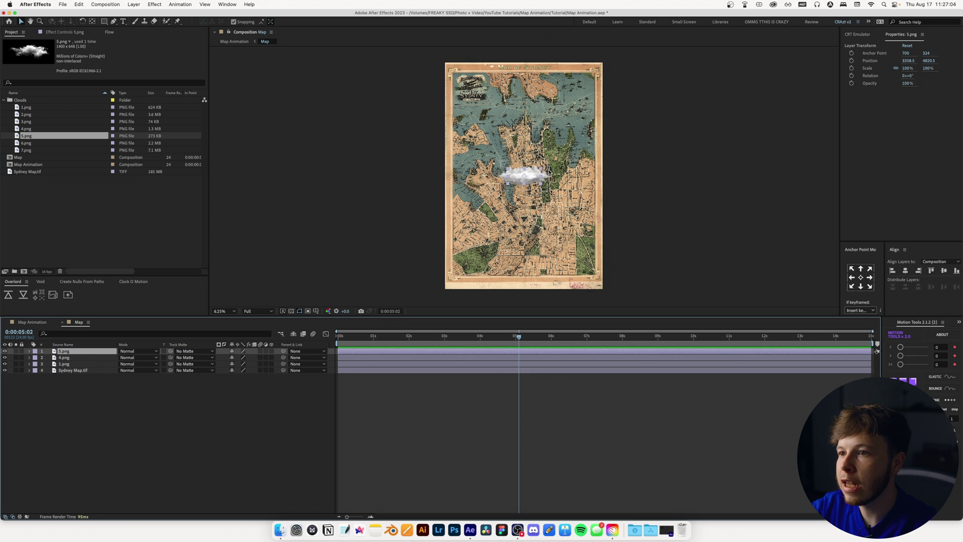
scroll(532, 165, up, 1)
scroll(533, 165, down, 1)
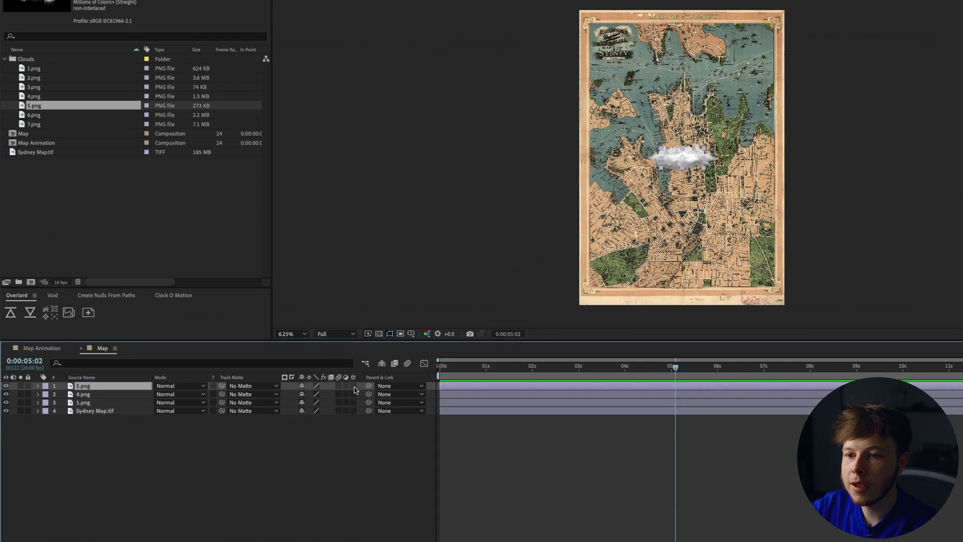
Make all four layers of the Map composition 3D and show the composition in 2 Views.
drag(271, 351, 271, 380)
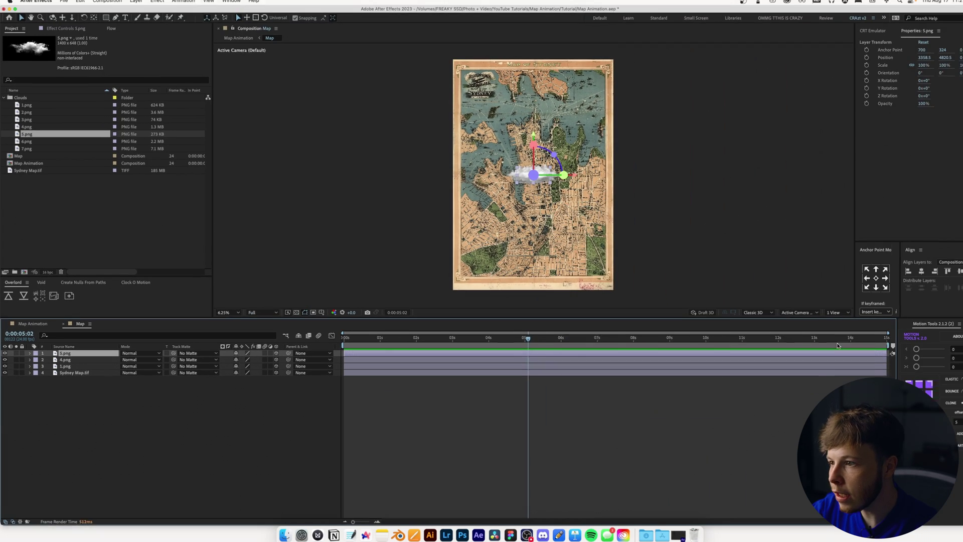
click(823, 311)
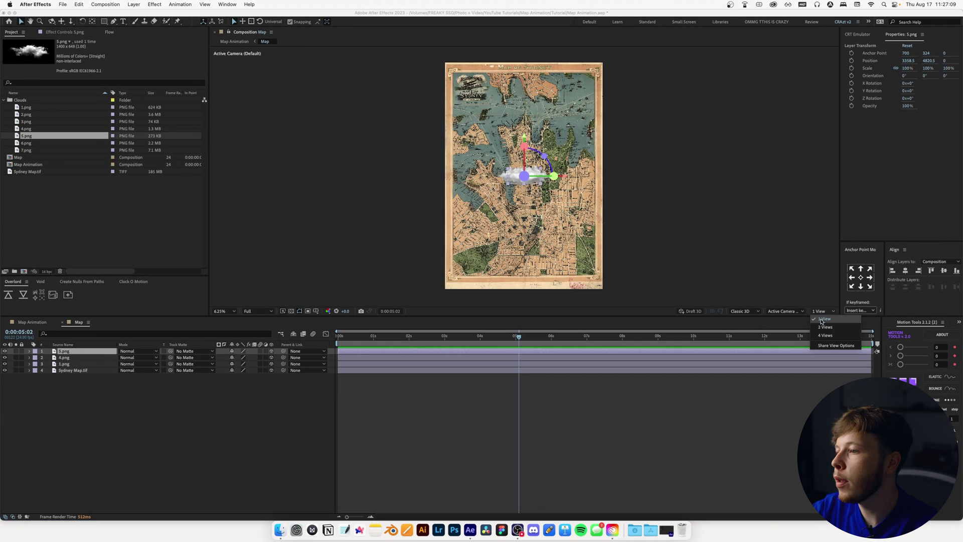
click(821, 327)
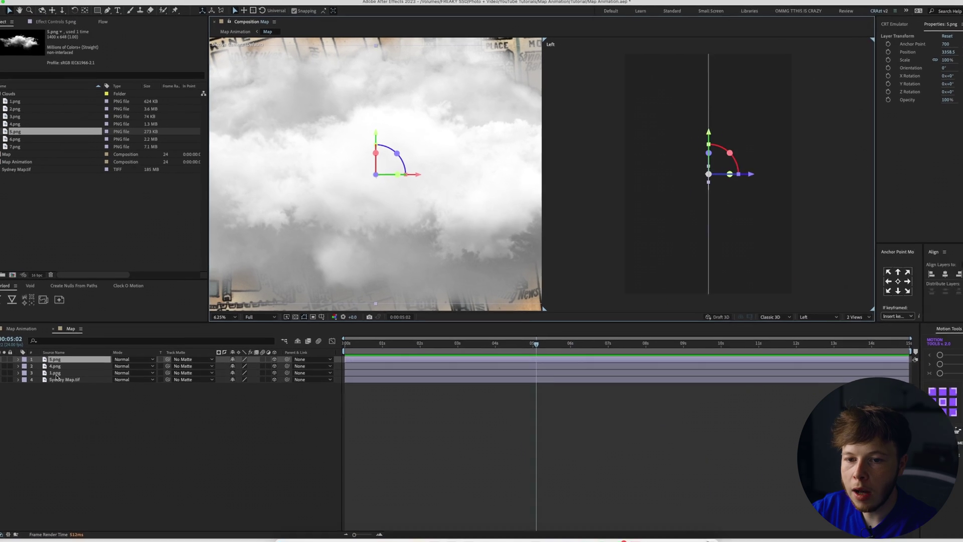
Move the three cloud layers along Z toward the camera, off the map plane, and scale them to 8%.
shift+click(64, 364)
scroll(772, 172, up, 2)
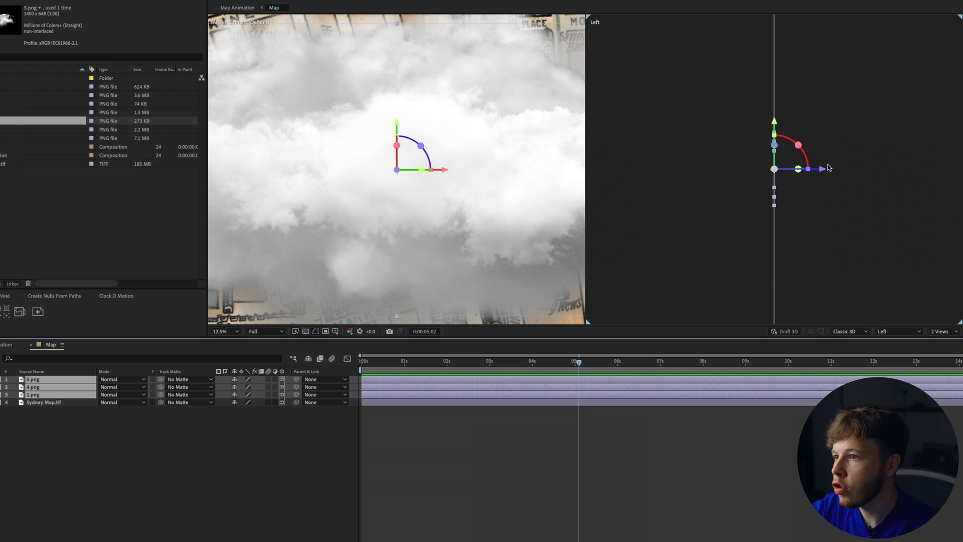
drag(825, 173, 849, 172)
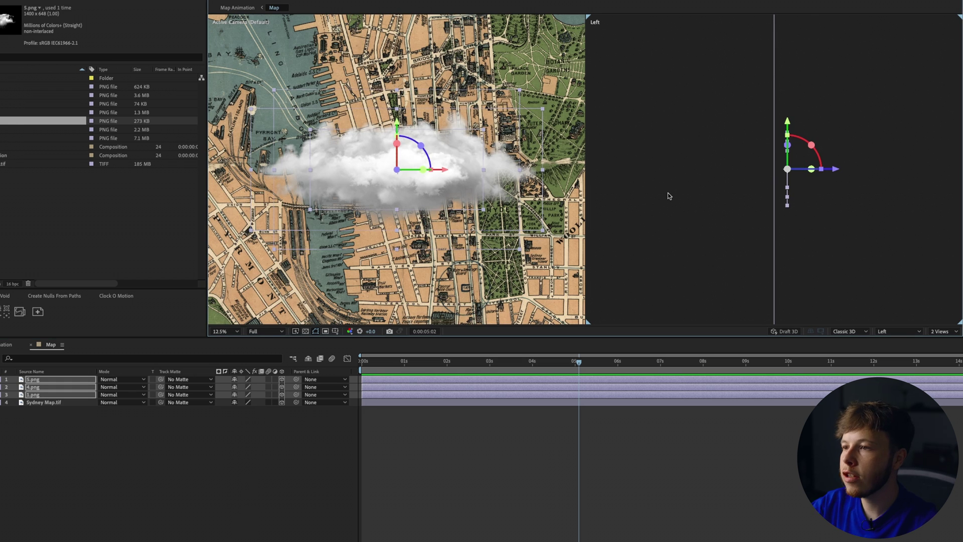
key(s)
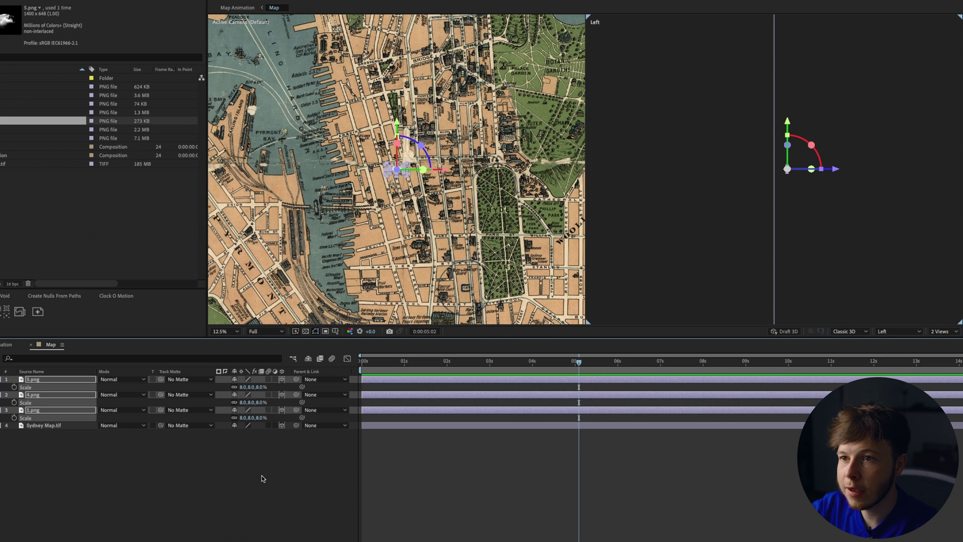
click(261, 475)
Move the three cloud layers together up the map along Y to sit over Sydney Cove beside Circular Quay.
scroll(414, 247, up, 2)
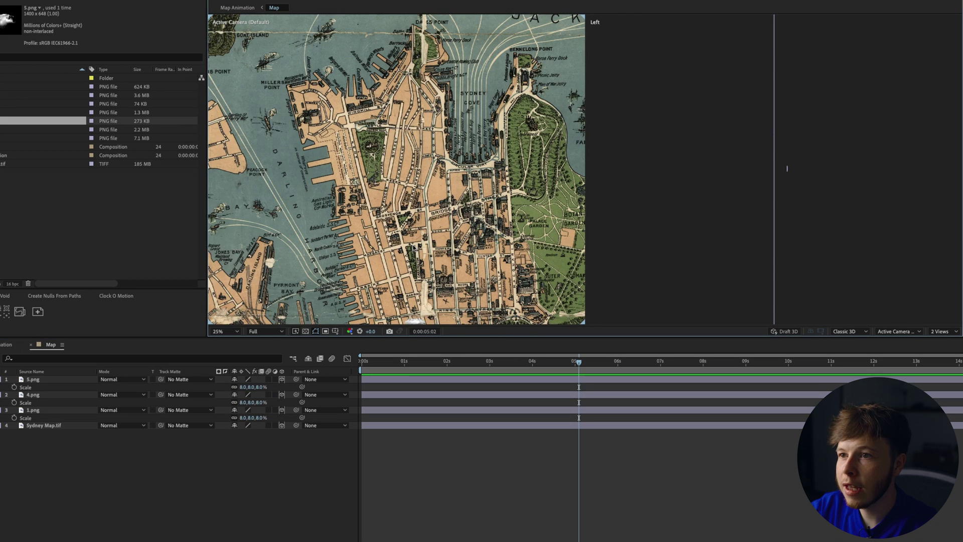
drag(470, 198, 439, 185)
scroll(437, 142, up, 1)
drag(482, 81, 421, 144)
click(38, 379)
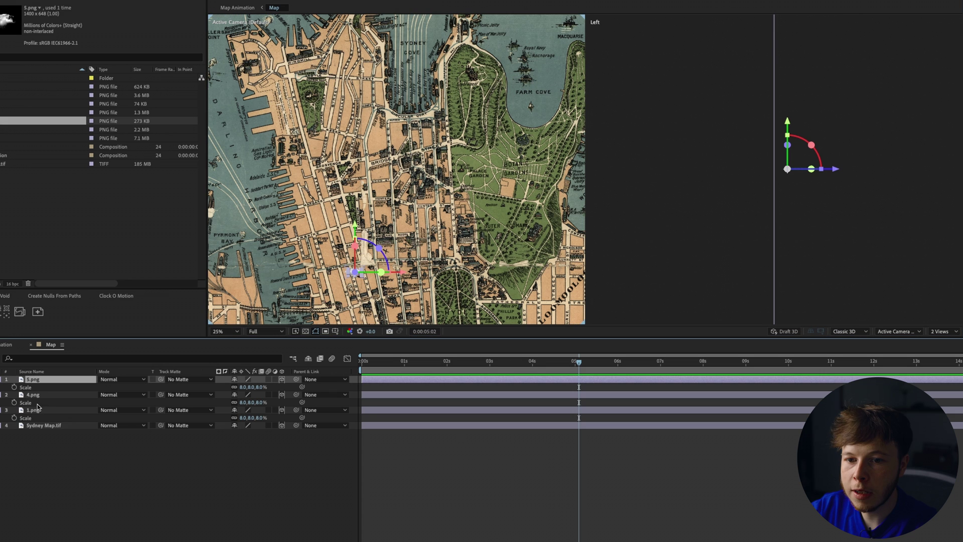
shift+click(37, 409)
drag(354, 225, 355, 55)
scroll(437, 40, up, 3)
drag(436, 40, 405, 239)
drag(431, 127, 416, 194)
Set the X Rotation of all three cloud layers to 80° so they tilt up from the map.
key(r)
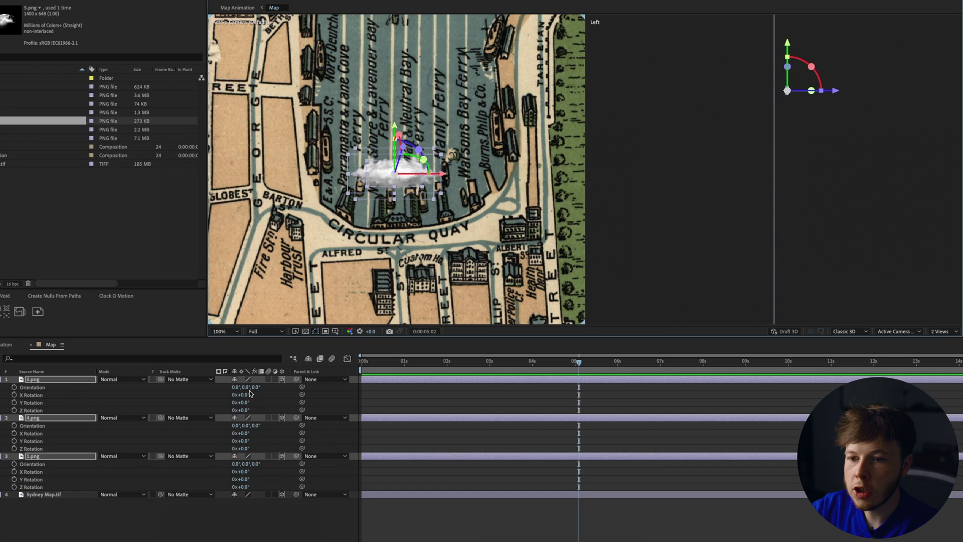
drag(244, 395, 278, 395)
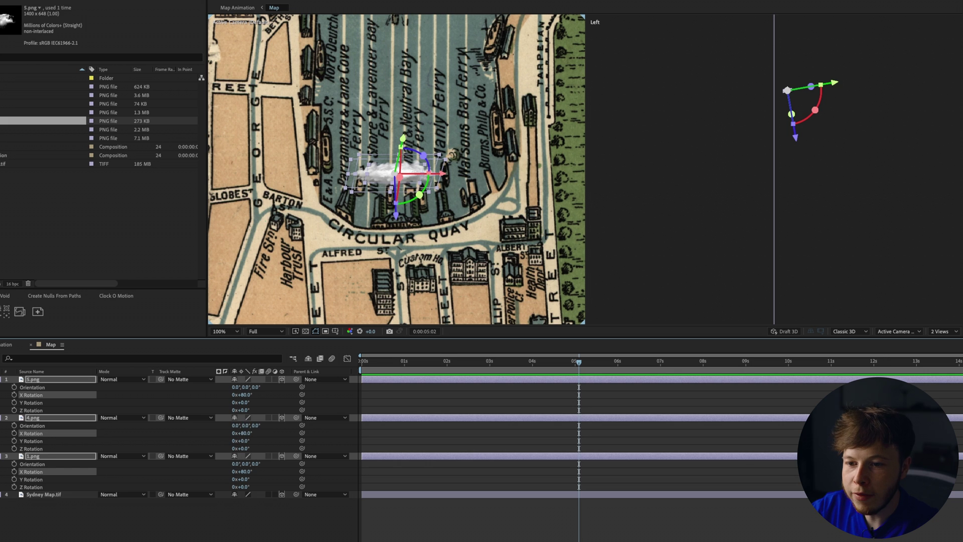
click(217, 526)
Vary the cloud tilt by setting X Rotation to 90° on 4.png and 95° on 1.png.
click(245, 433)
text(90)
key(Return)
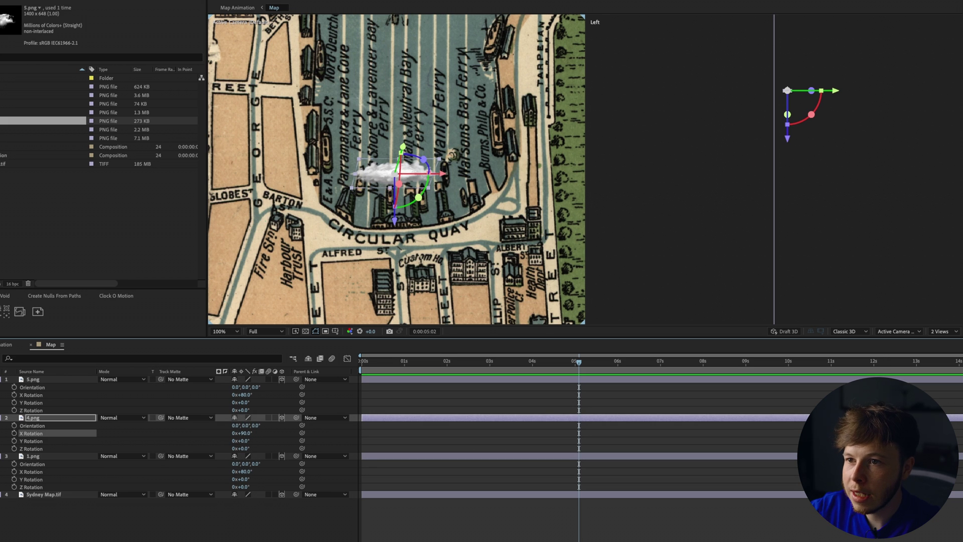
click(244, 472)
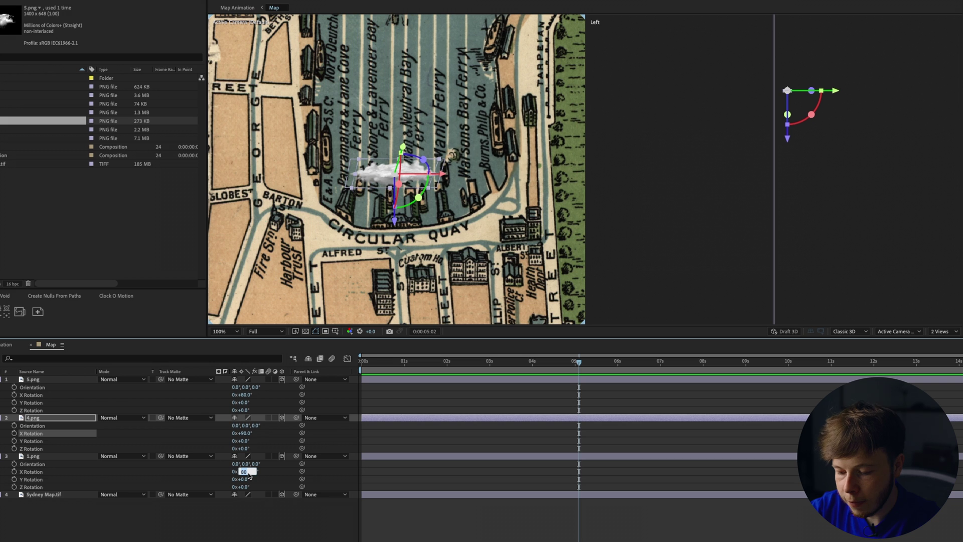
text(95)
key(Return)
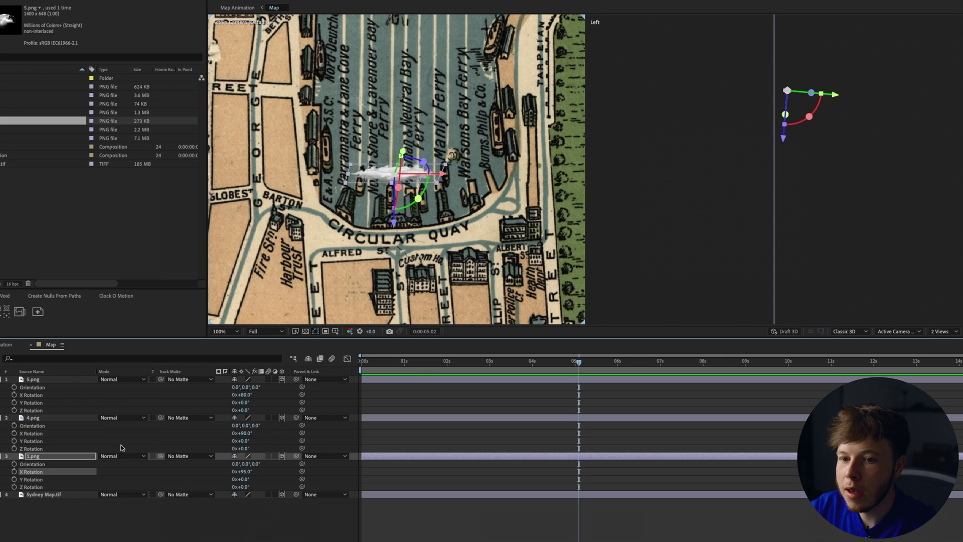
click(362, 191)
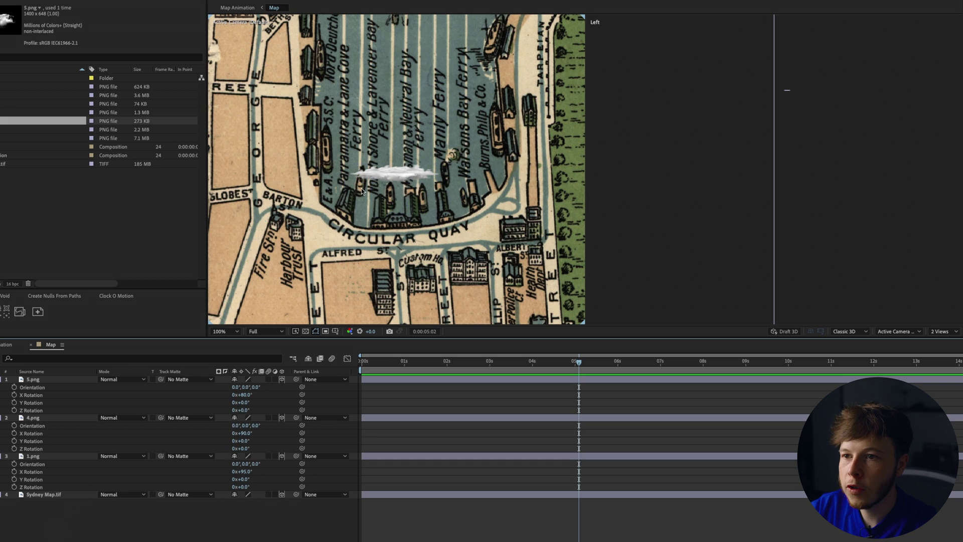
Position cloud 5.png at 3751.4, 3362.5, -283 and scale it to 11%.
click(28, 380)
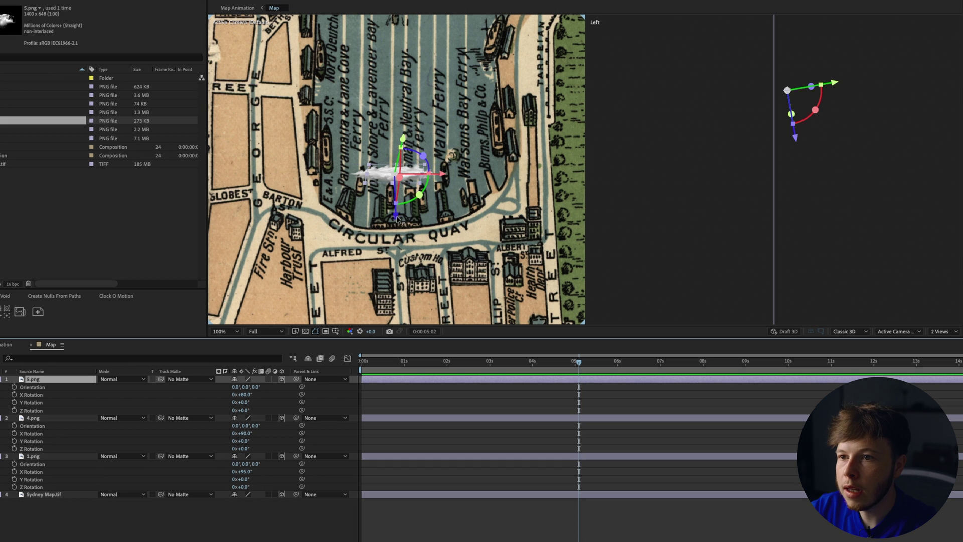
mouse_move(796, 135)
mouse_down()
mouse_move(795, 115)
mouse_move(798, 132)
mouse_up()
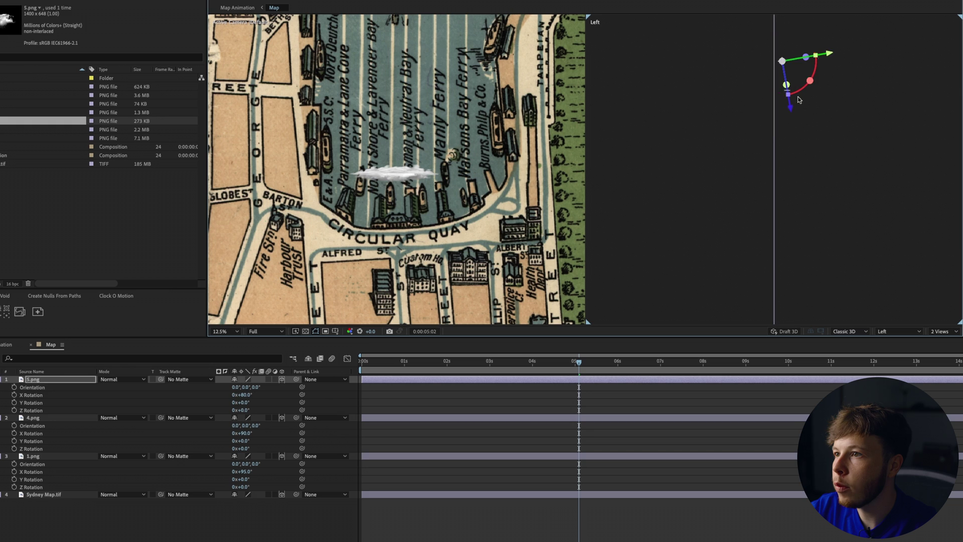
key(p)
drag(271, 387, 143, 399)
key(shift+s)
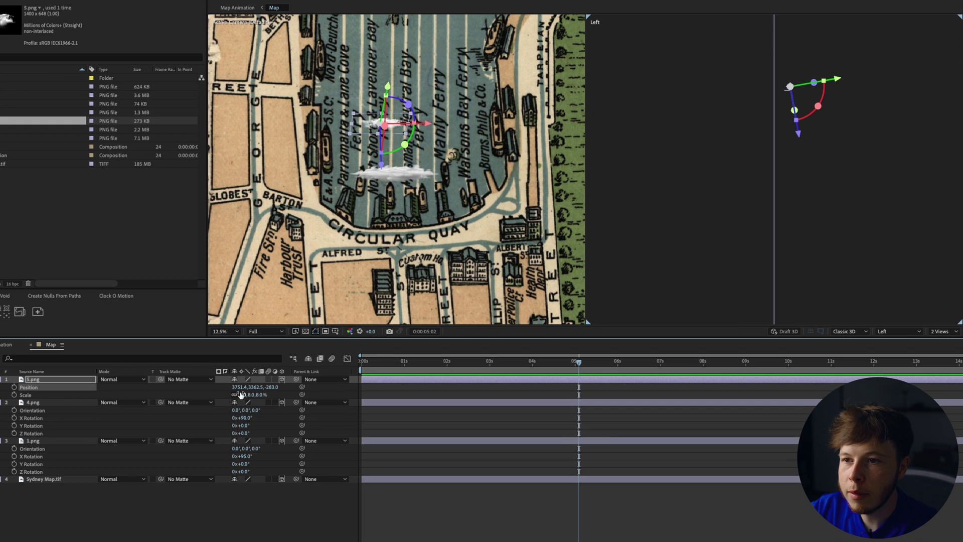
click(244, 395)
key(Return)
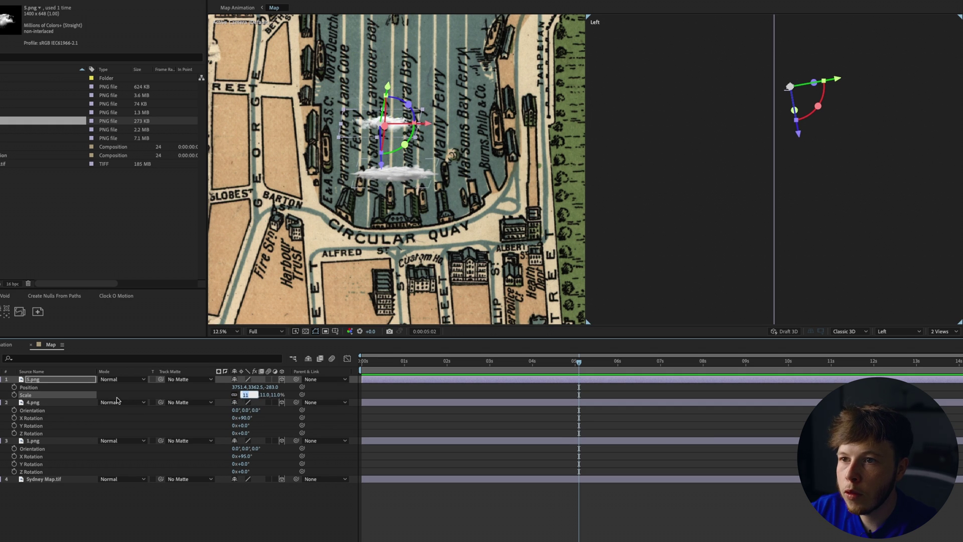
Spread the clouds over Sydney Cove: 4.png at 3913.4, 3367.5, 1.png at 3748.4, 3294.5, and 5.png at Y 3487.5.
click(34, 403)
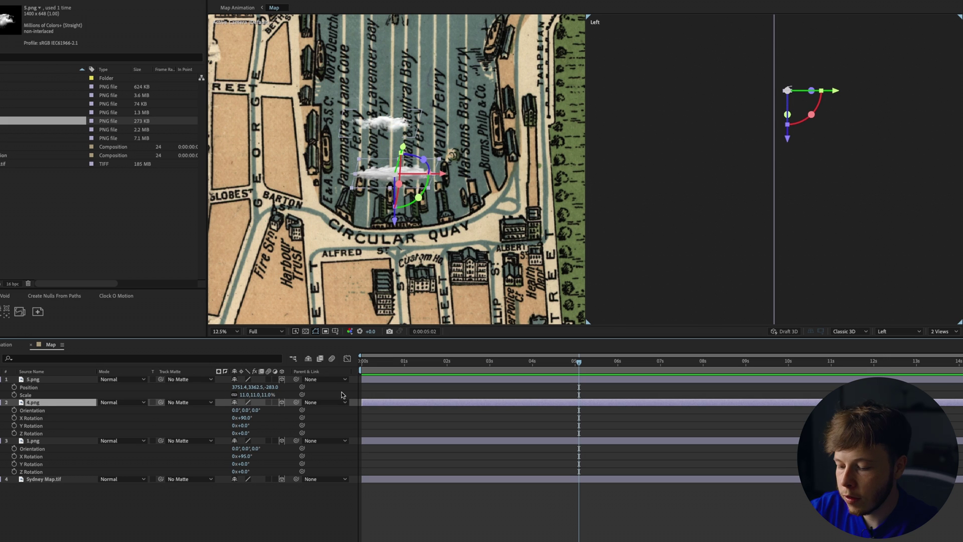
key(shift+p)
drag(240, 410, 299, 411)
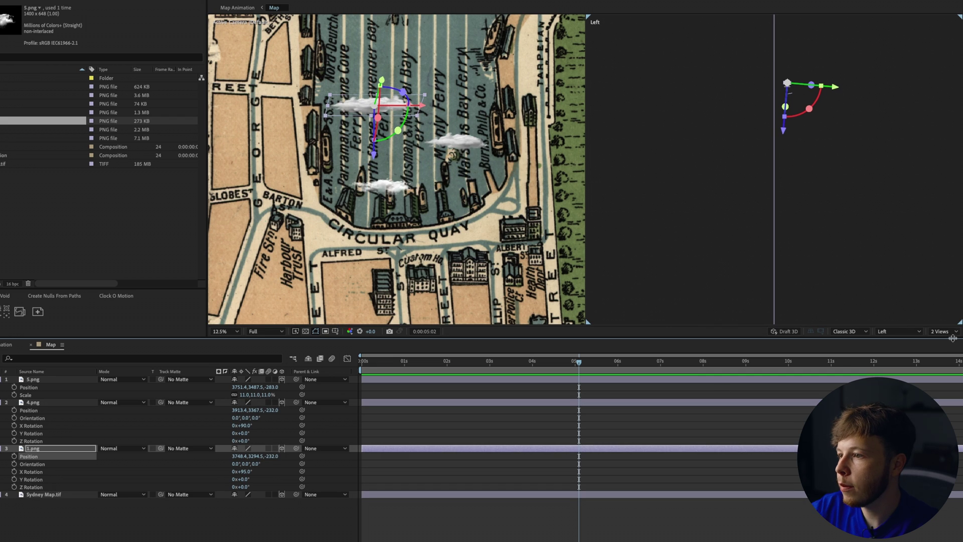
Show the second view from the Bottom and move all three clouds closer to the map, to Z -150 for 4.png and 1.png and -201 for 5.png.
click(898, 331)
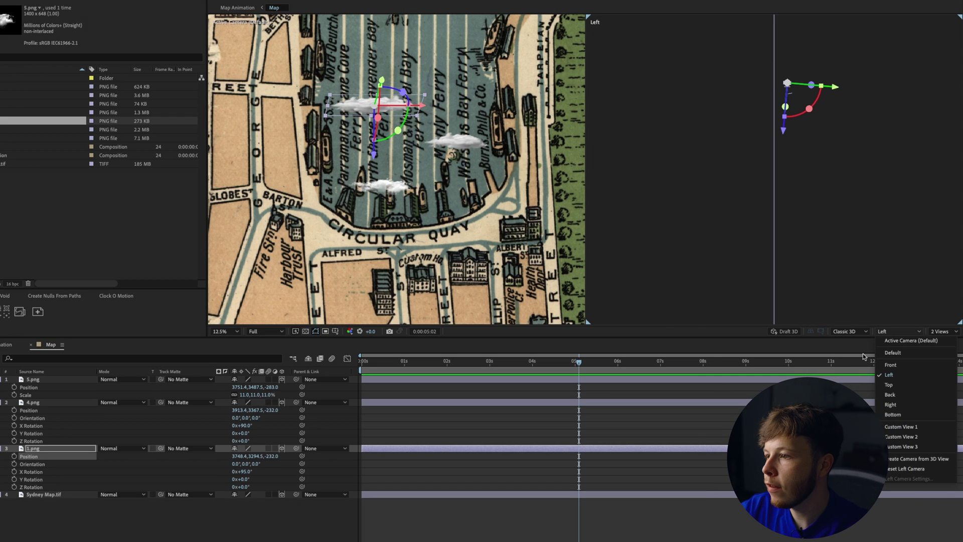
click(893, 415)
click(811, 172)
scroll(810, 158, up, 2)
drag(826, 176, 706, 263)
click(31, 448)
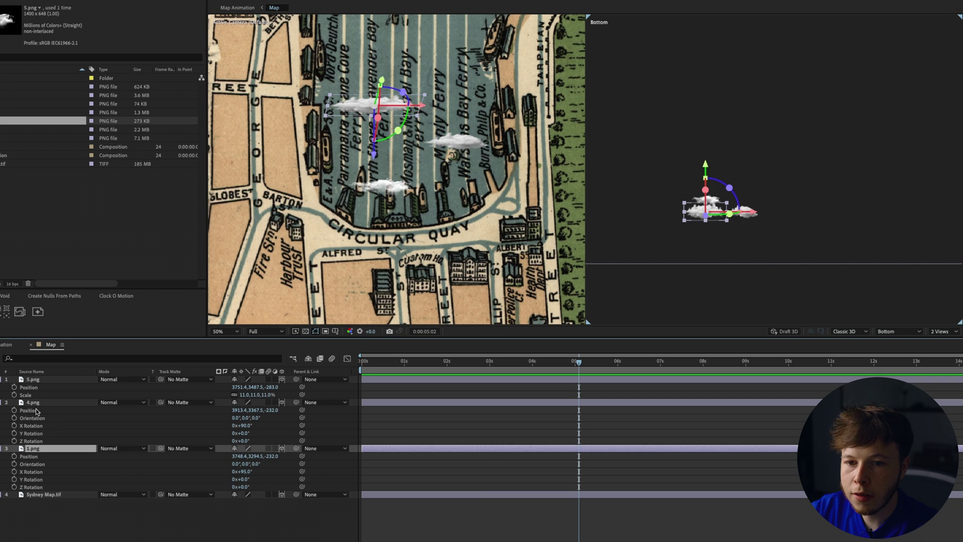
shift+click(33, 379)
drag(742, 169, 741, 184)
Shift cloud 1.png to X 3738.4 and Z -140, and scale cloud 5.png to 14%.
click(733, 185)
click(704, 217)
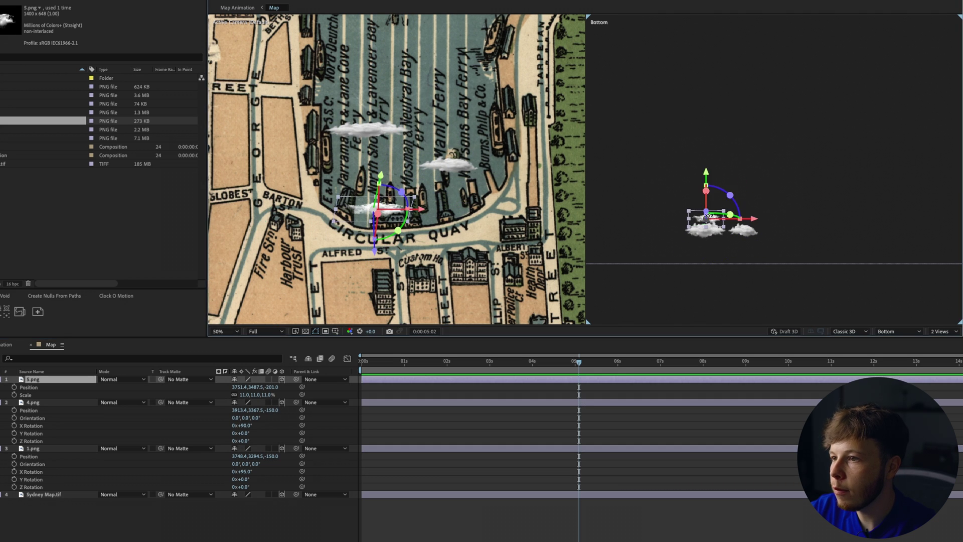
drag(751, 219, 738, 222)
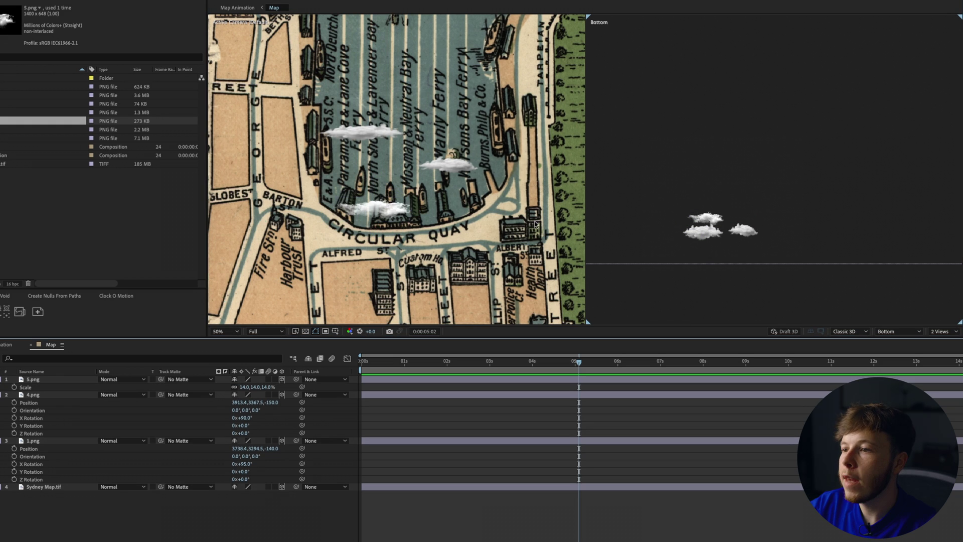
Return the Map composition to 1 View and save the project.
click(943, 331)
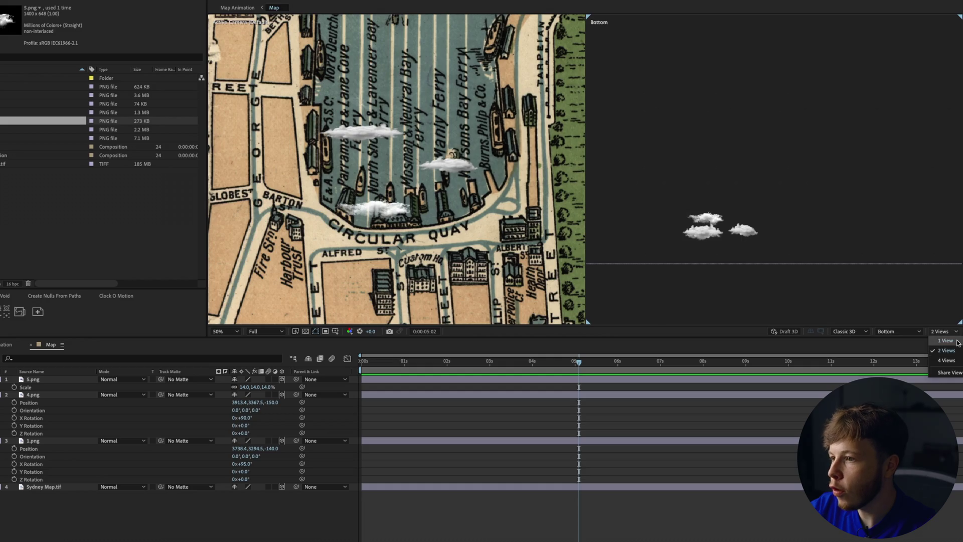
click(957, 342)
scroll(626, 163, down, 2)
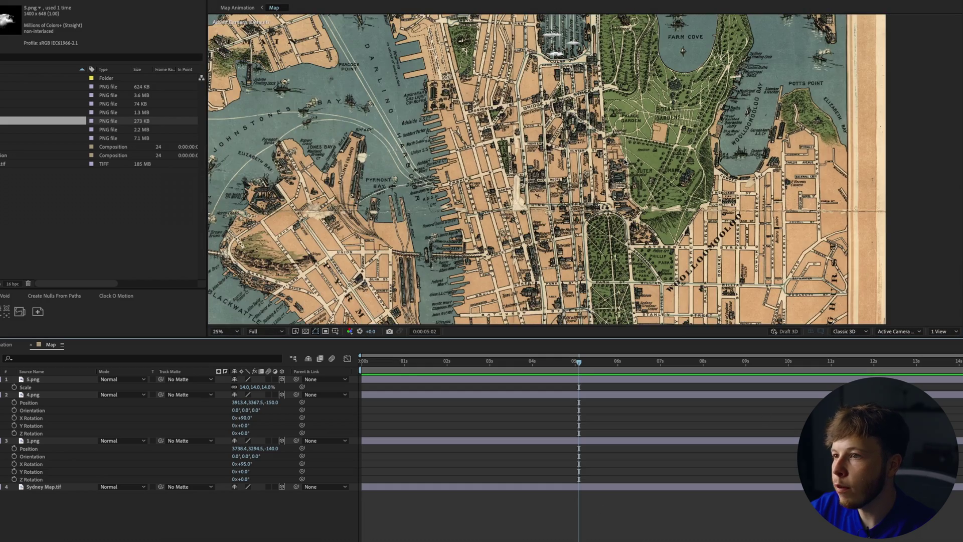
scroll(494, 223, up, 4)
key(ctrl+s)
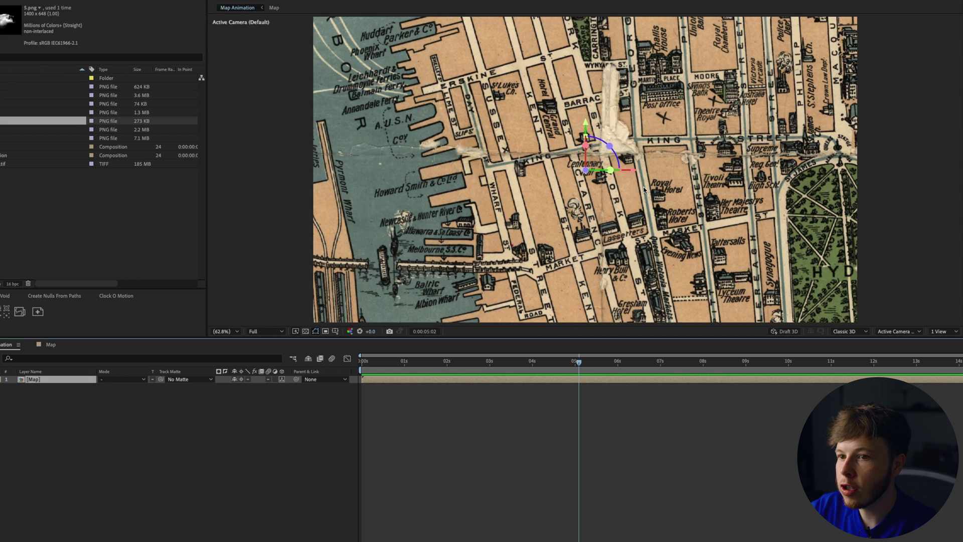
In the Map Animation composition, move the Map layer to about 411.6, 1947.2 so Circular Quay sits mid-frame.
key(comma)
drag(663, 140, 520, 389)
drag(447, 156, 533, 336)
drag(611, 237, 567, 203)
key(period)
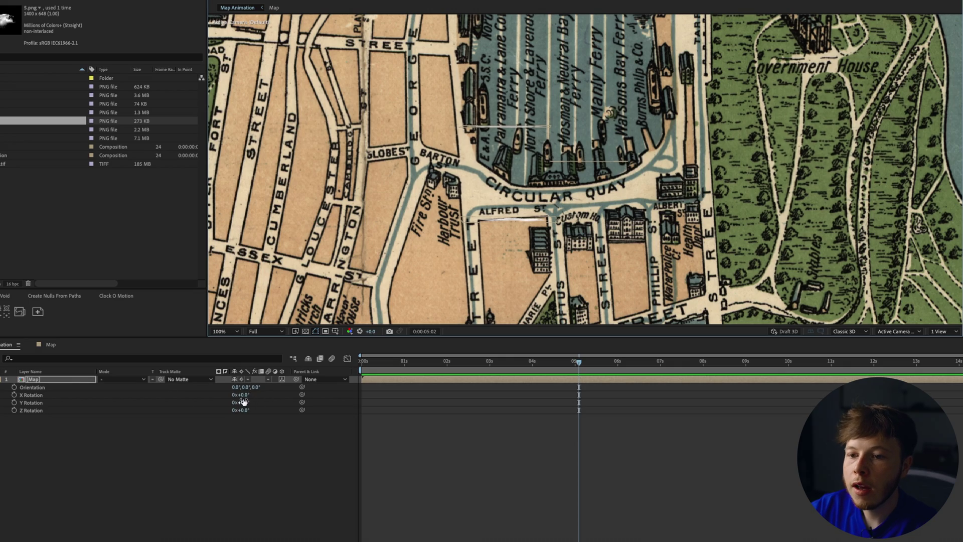
Try tilting the Map layer to an X Rotation of -68° to check how the clouds stand above Sydney Cove.
drag(243, 402, 255, 402)
key(ctrl+z)
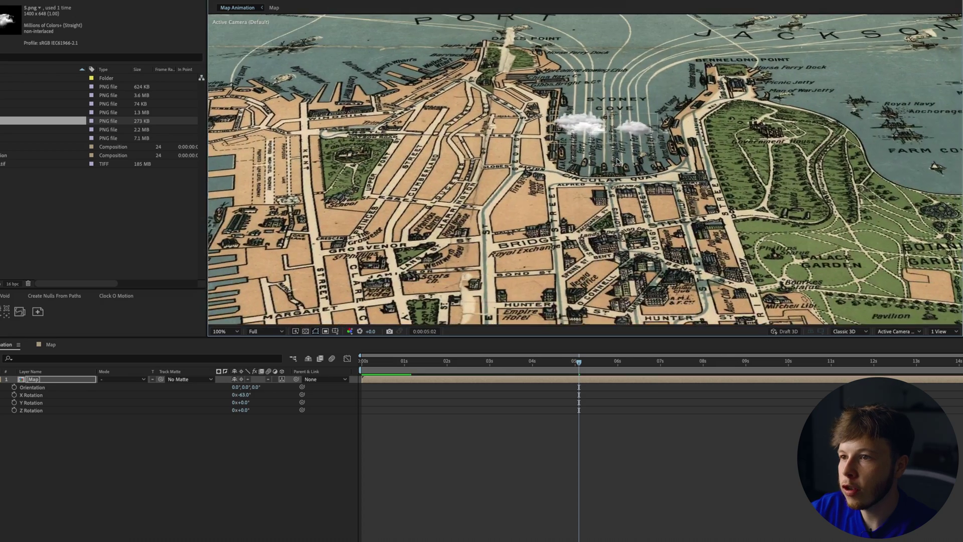
scroll(617, 163, up, 4)
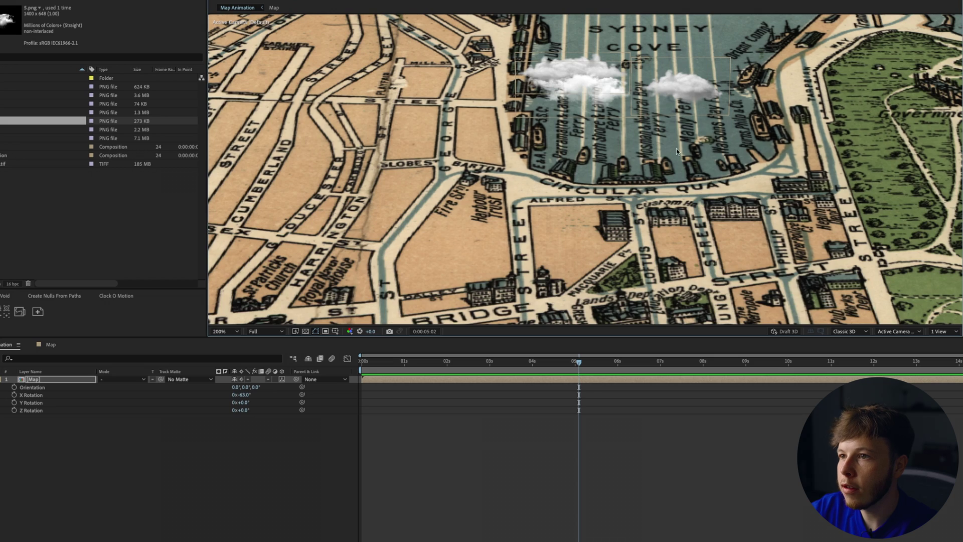
drag(662, 152, 584, 244)
drag(247, 395, 244, 395)
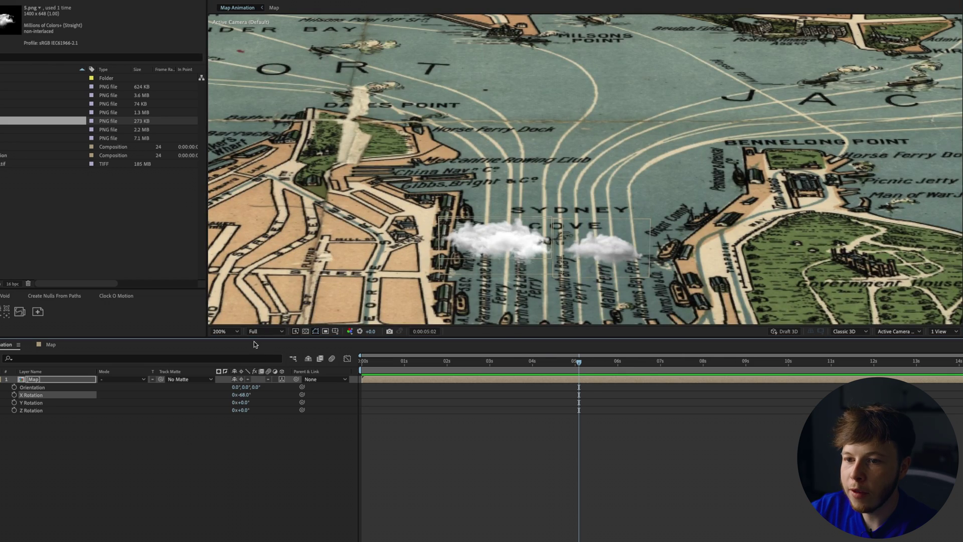
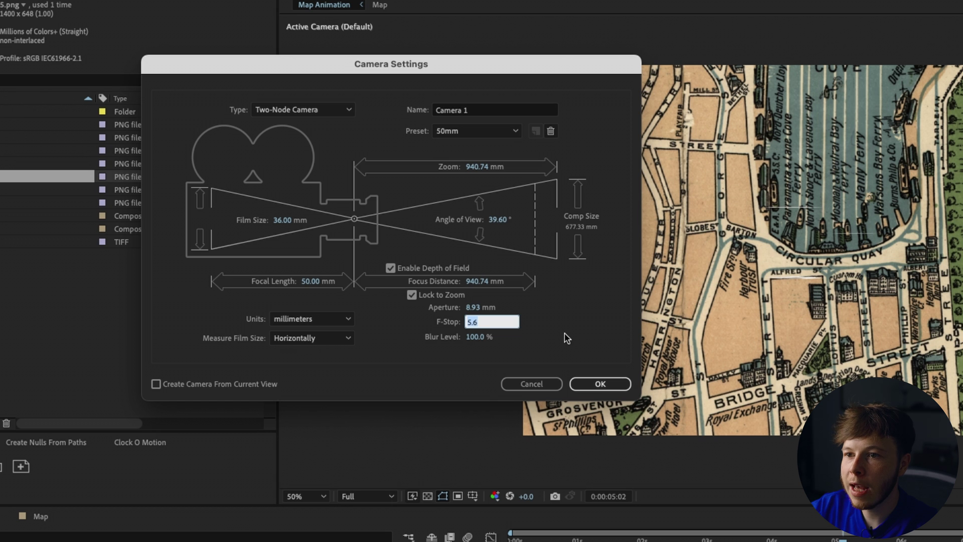
Create a two-node 50mm camera with depth of field enabled, focus distance locked to zoom and an F-Stop of 1.8.
text(.8)
key(Return)
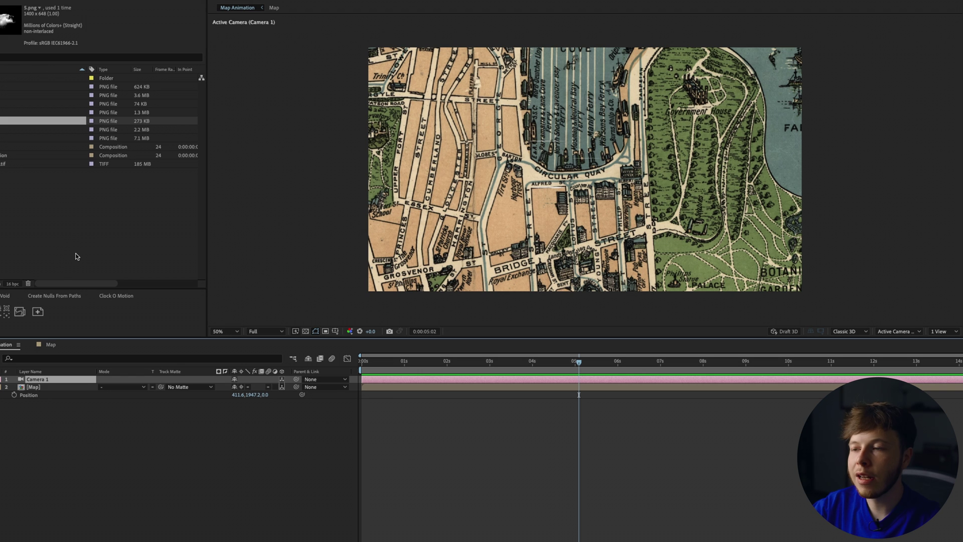
Expand Camera 1's Transform and Camera Options, and show the Map layer's Position and rotation properties.
click(1, 379)
click(2, 396)
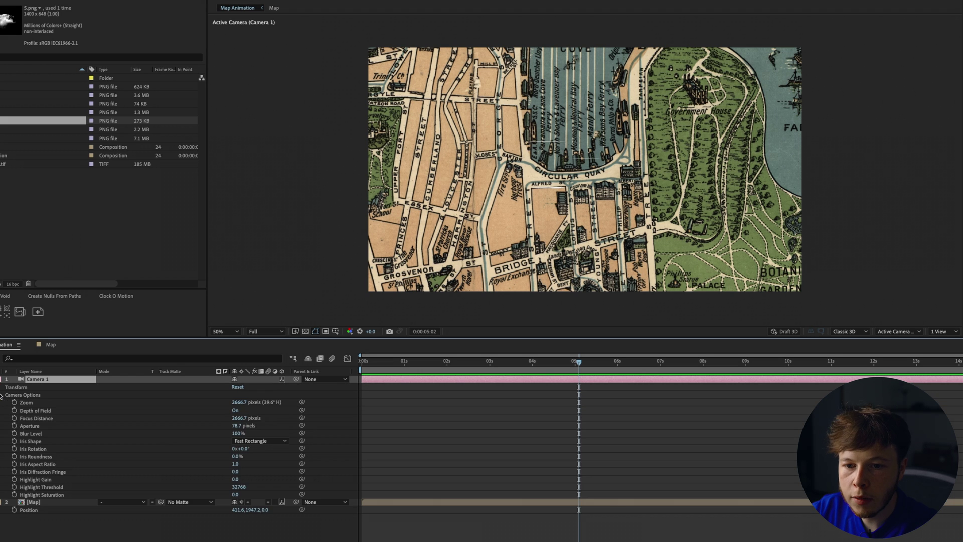
click(1, 388)
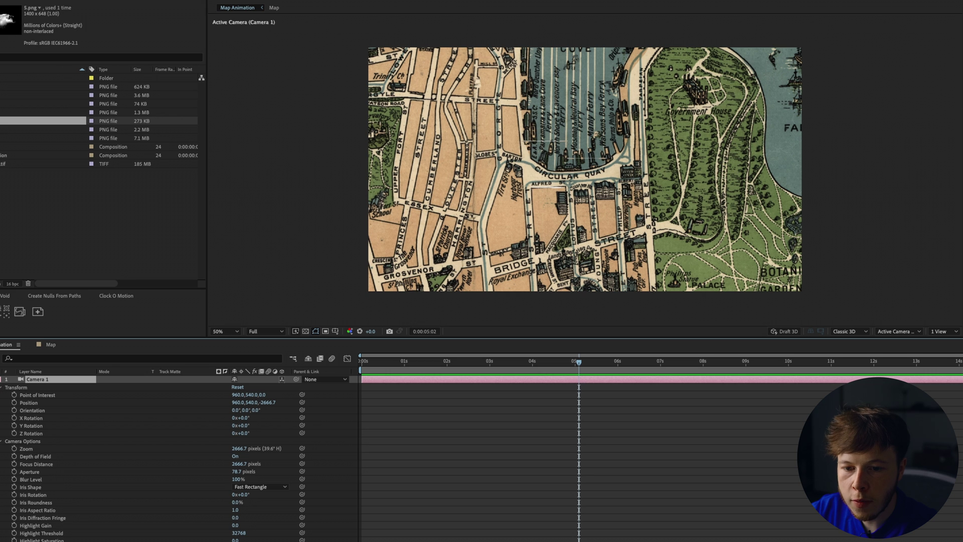
scroll(175, 452, down, 3)
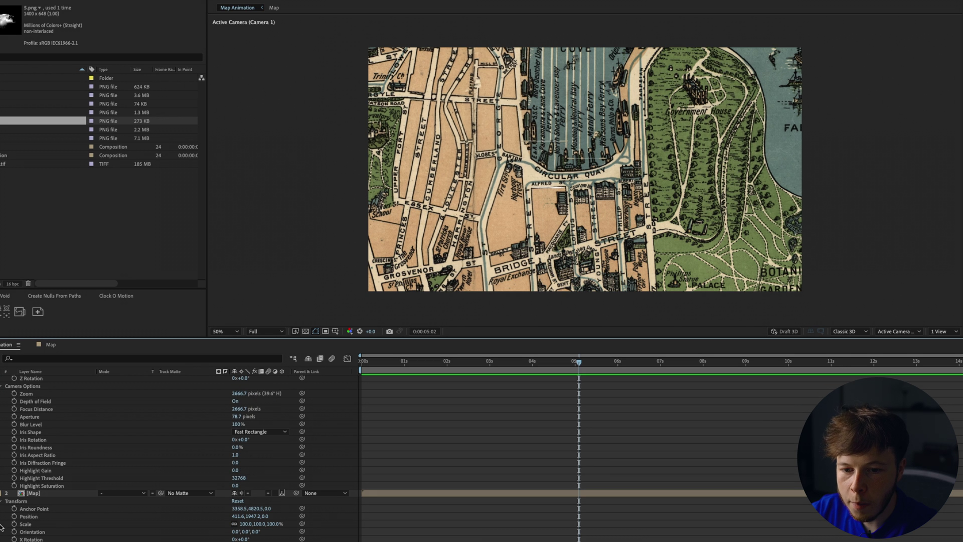
click(34, 494)
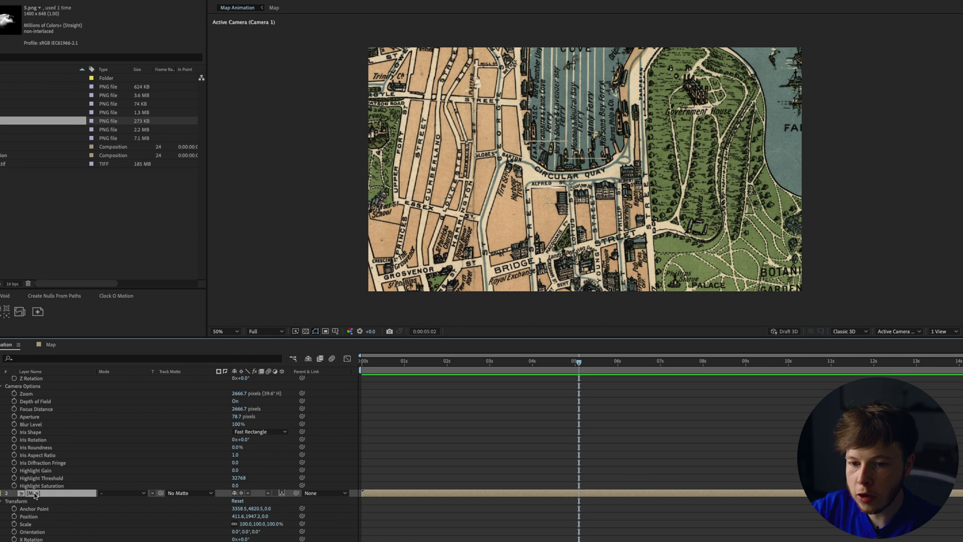
key(p)
key(shift+r)
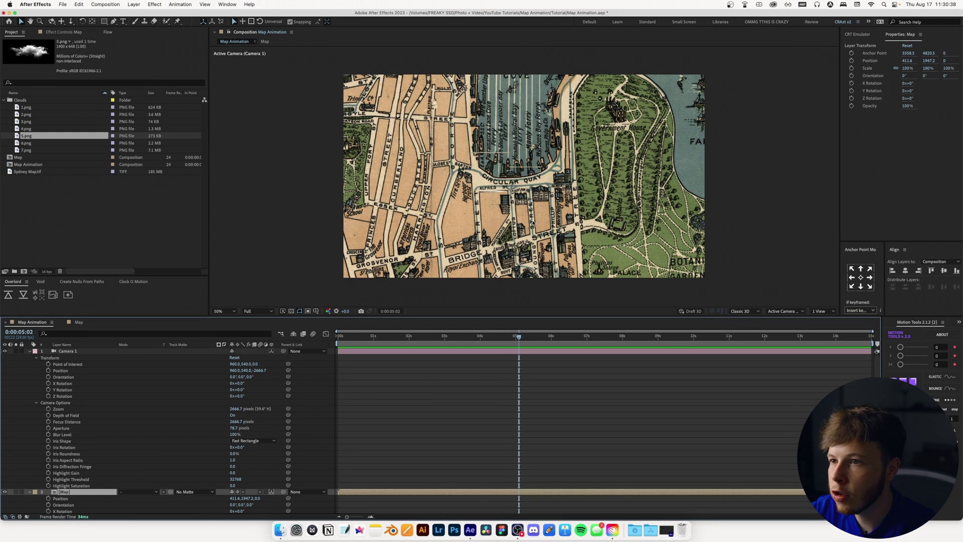
At 0 seconds, keyframe the Map layer's Position at 411.6, 1877.2, 2039 and its rotations with X Rotation at -34°.
scroll(148, 469, down, 1)
key(Home)
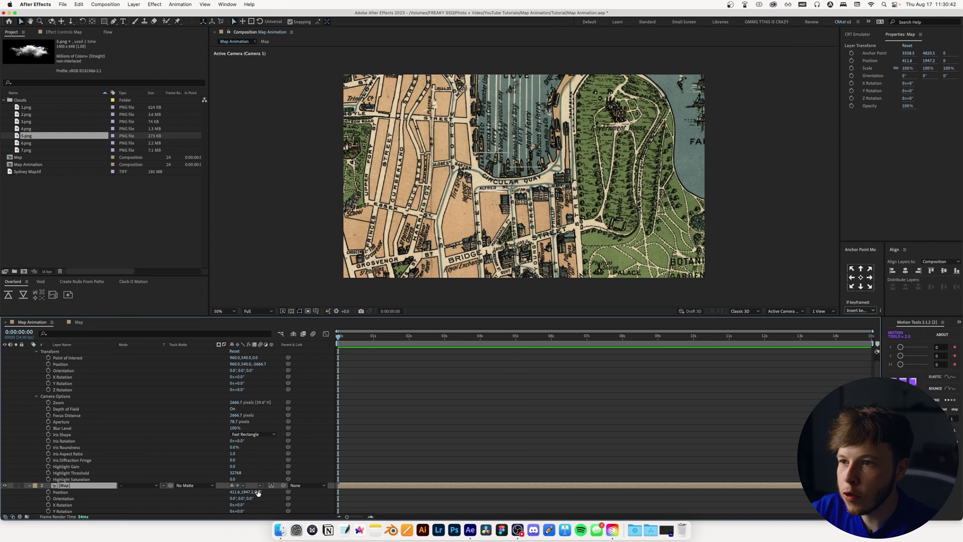
drag(258, 493, 342, 493)
drag(244, 505, 229, 508)
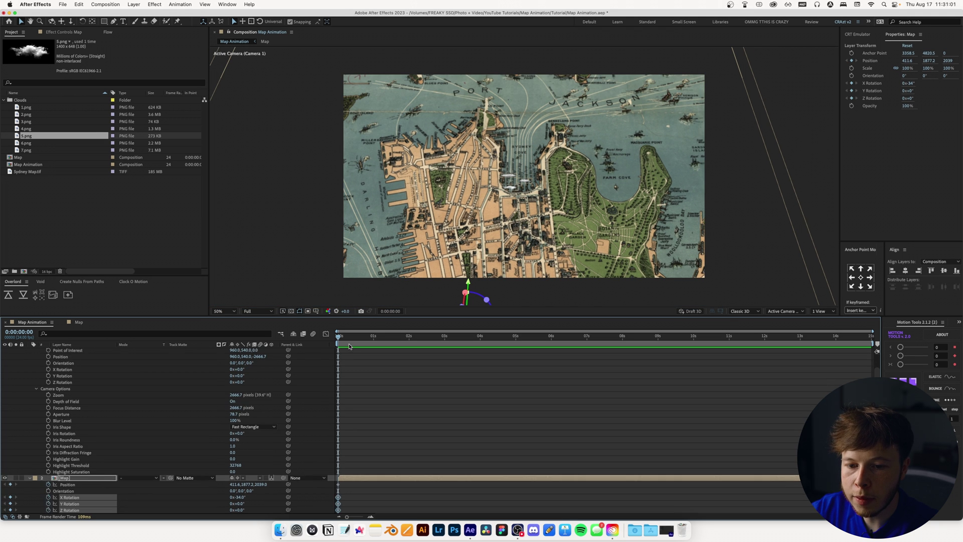
At 2 seconds, keyframe the Map layer's Position at 473.6, 942.2, -2639 and its X Rotation at -78°.
click(408, 336)
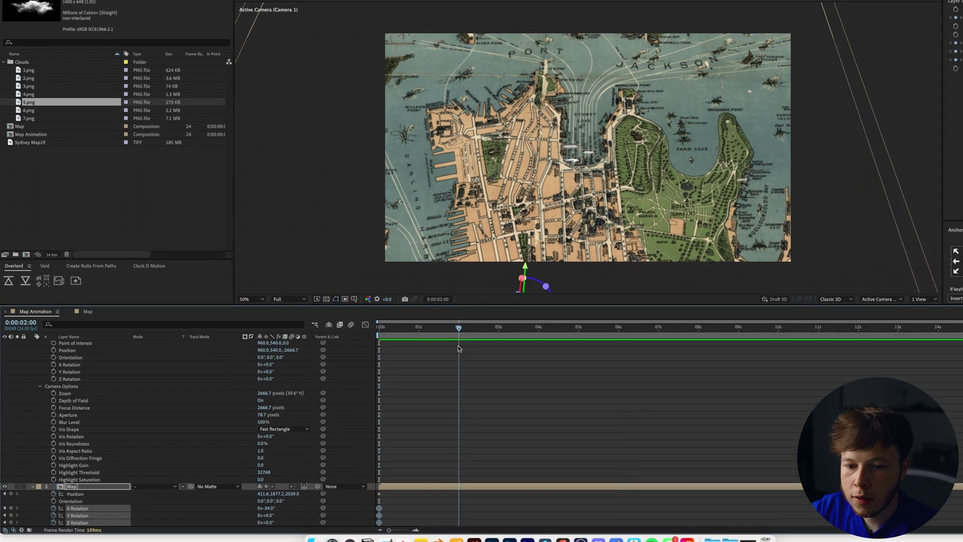
drag(305, 498, 10, 538)
drag(287, 516, 154, 506)
drag(310, 499, 231, 490)
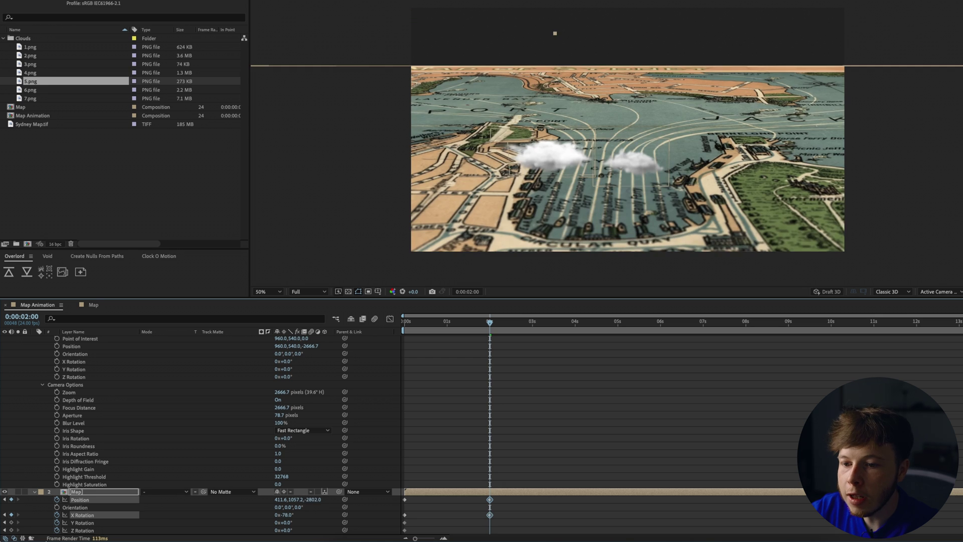
drag(284, 515, 103, 526)
drag(296, 500, 178, 511)
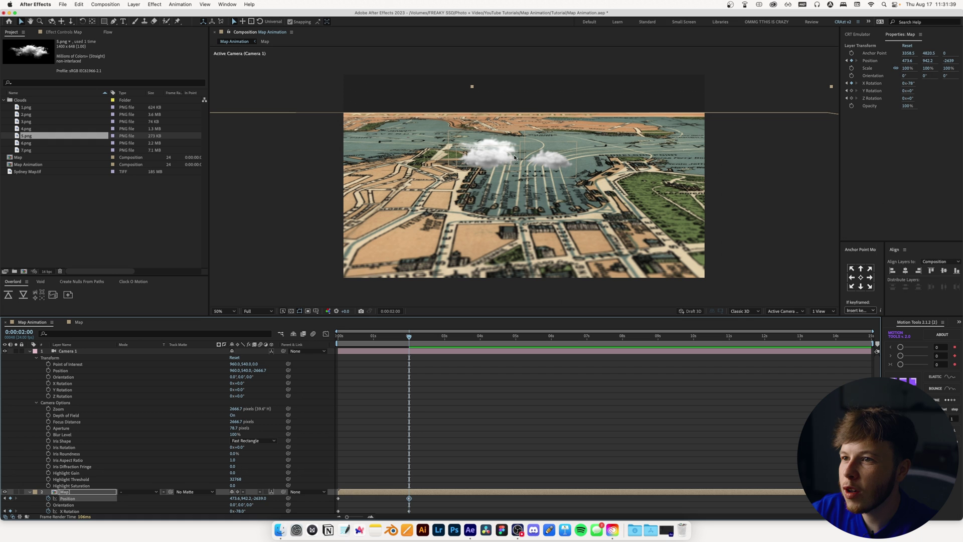
In the Map composition, spread the rear clouds apart by moving 1.png to X 3718.5 and 4.png to X 3937.
click(77, 322)
click(494, 219)
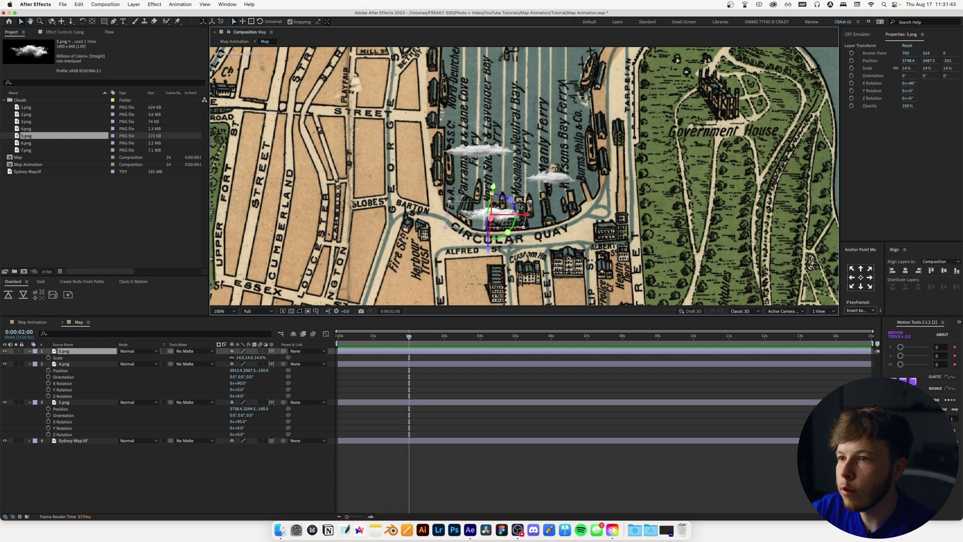
click(480, 153)
drag(518, 152, 508, 152)
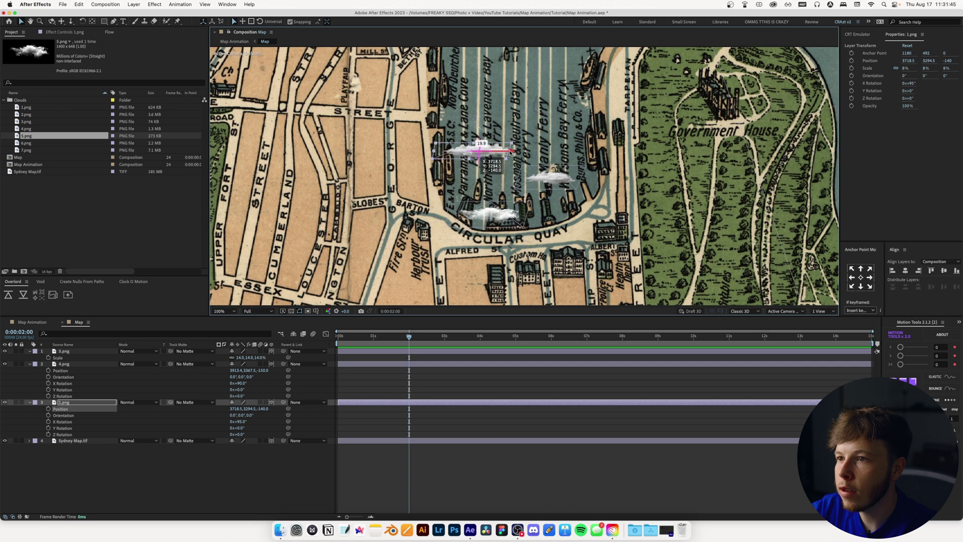
click(555, 179)
drag(588, 177, 600, 177)
Reposition the 5.png cloud over Circular Quay at about X 3762 and Z -118, checking its placement in the Map Animation composition.
click(494, 217)
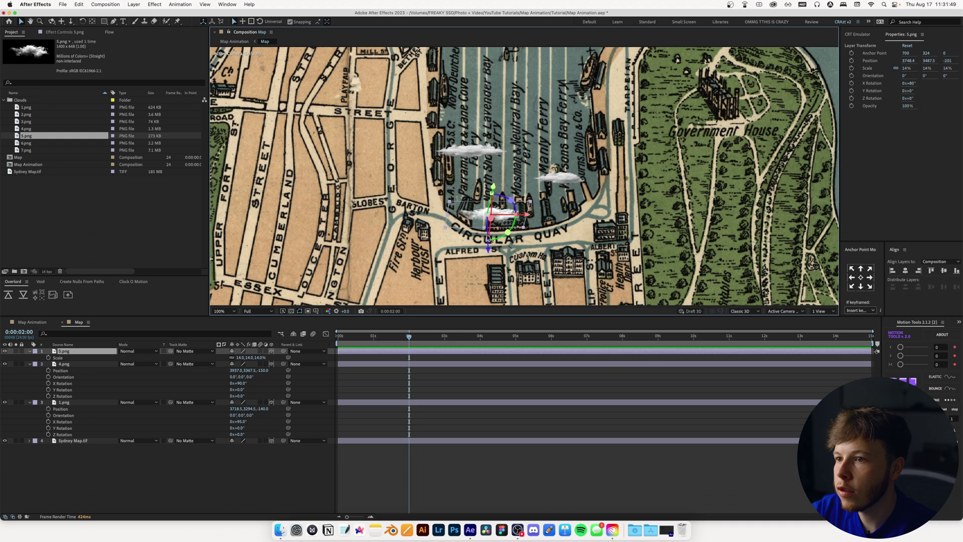
drag(489, 250, 490, 241)
drag(526, 203, 536, 203)
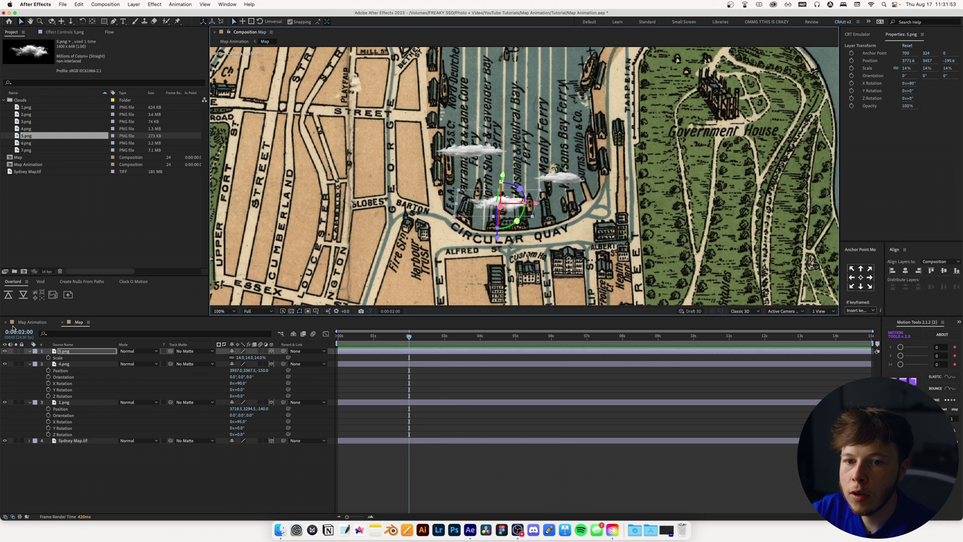
click(32, 322)
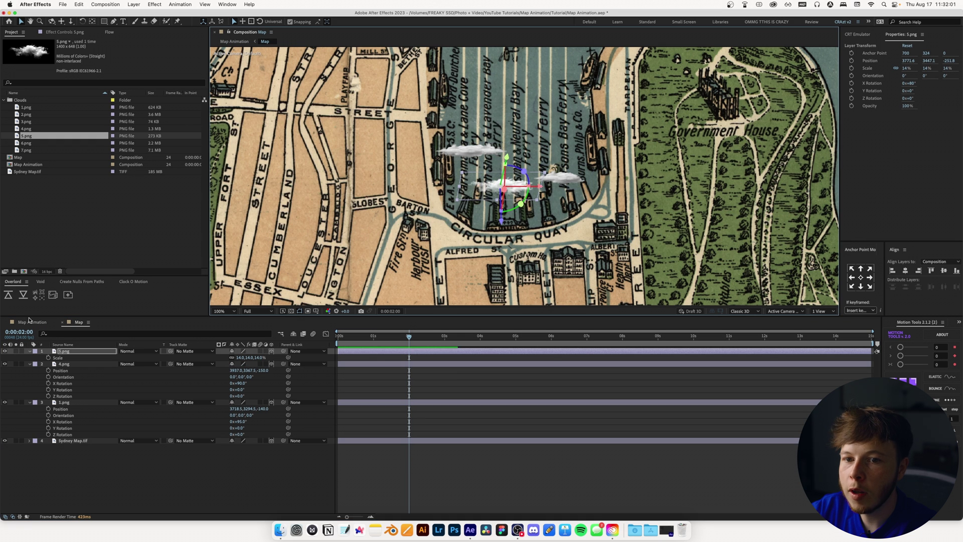
click(31, 323)
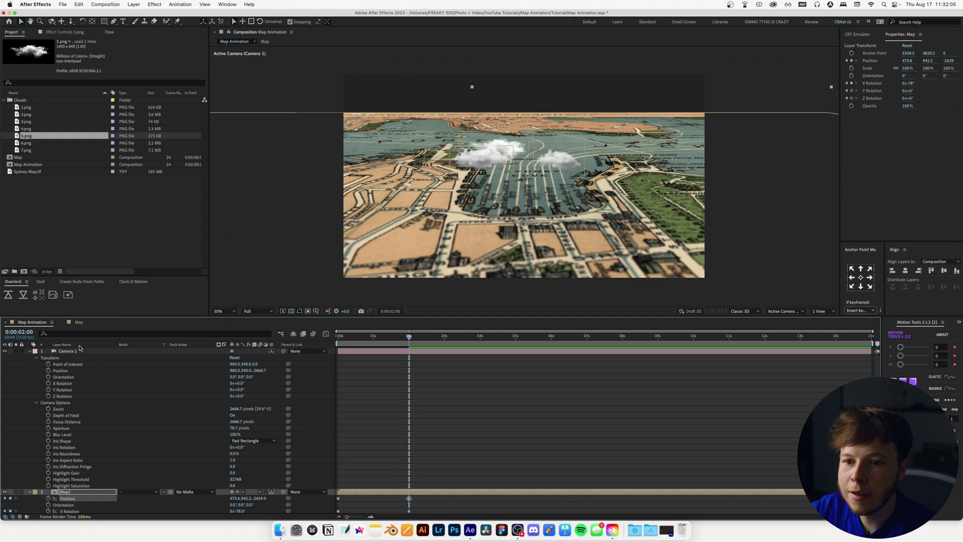
click(79, 322)
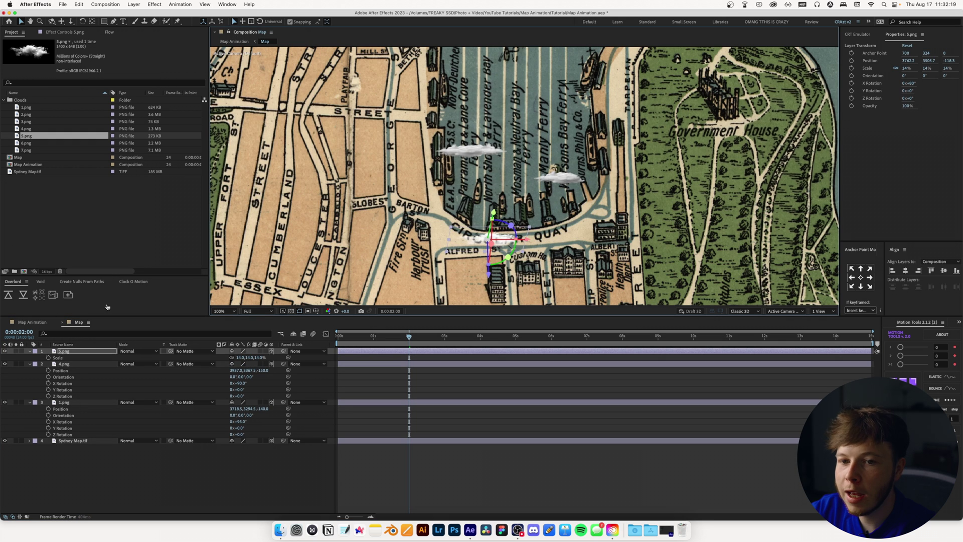
click(32, 322)
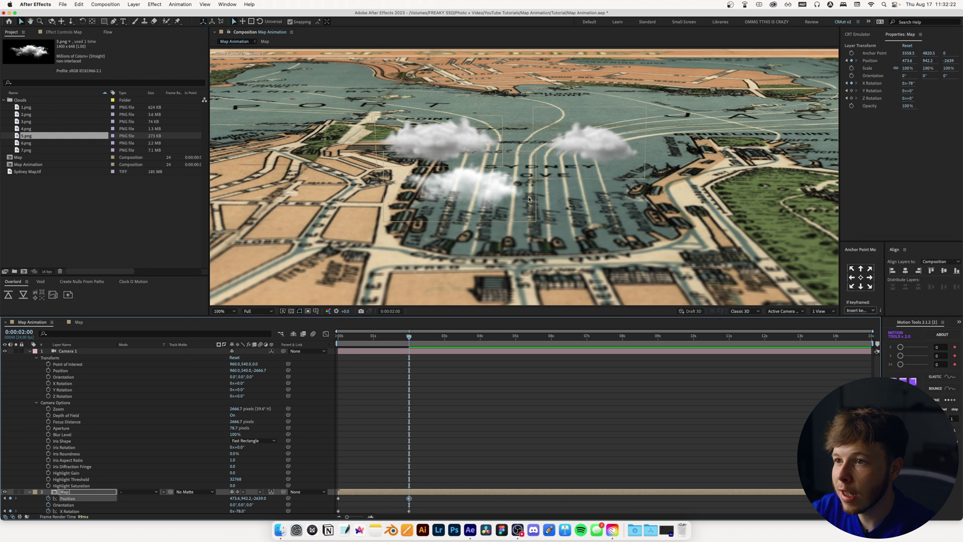
Fit the whole frame in the viewer and preview the map tilt over the first two seconds.
click(224, 311)
click(224, 322)
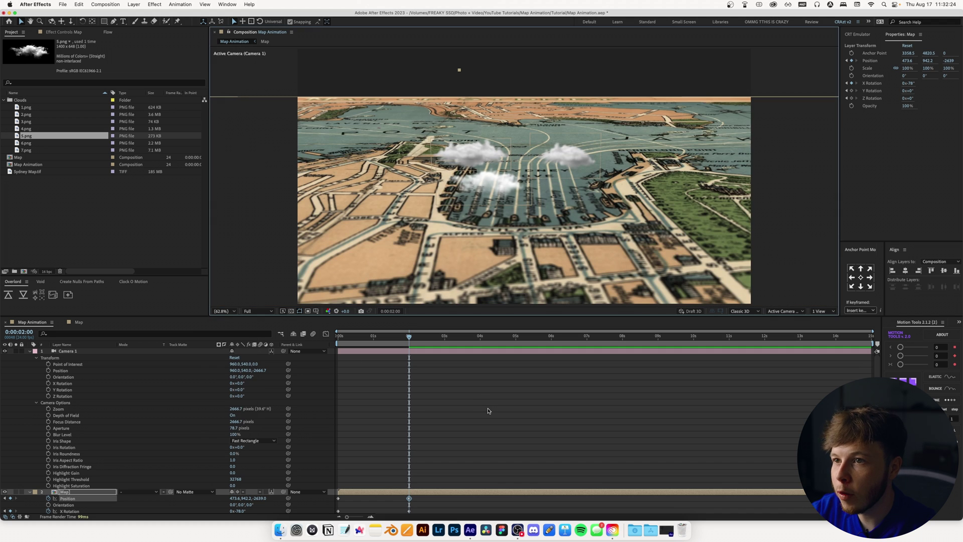
click(461, 381)
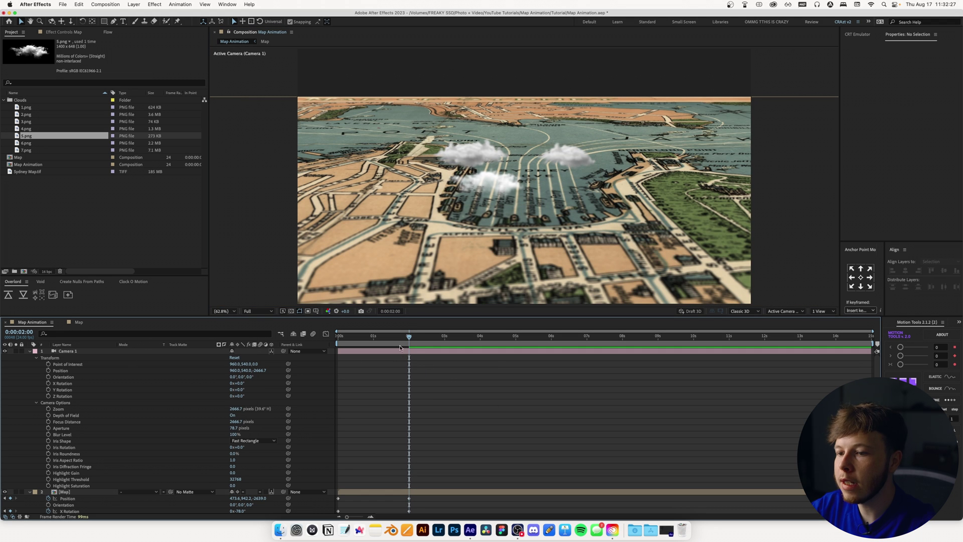
drag(398, 336, 345, 342)
key(space)
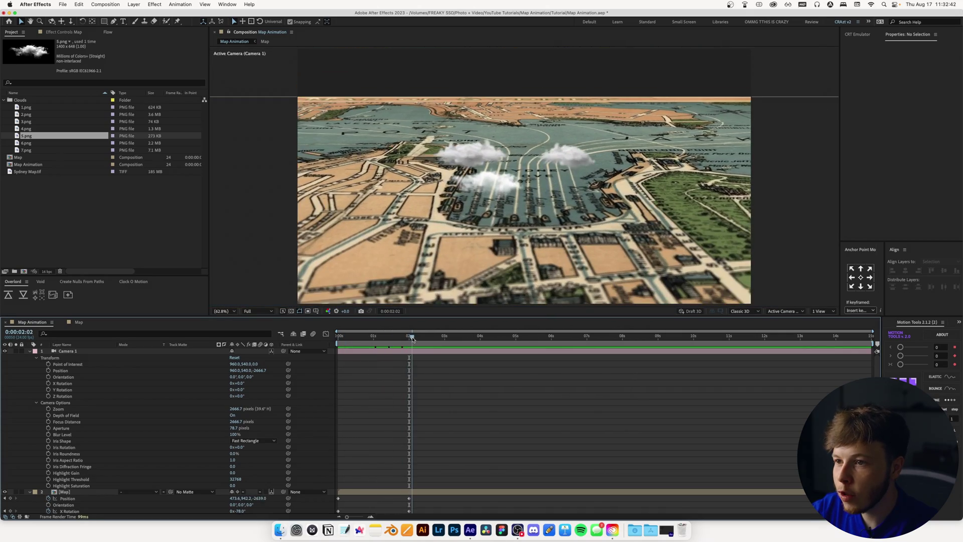
At 0:00:01:09, keyframe Camera 1's Position and its X, Y and Z Rotation.
drag(379, 337, 387, 337)
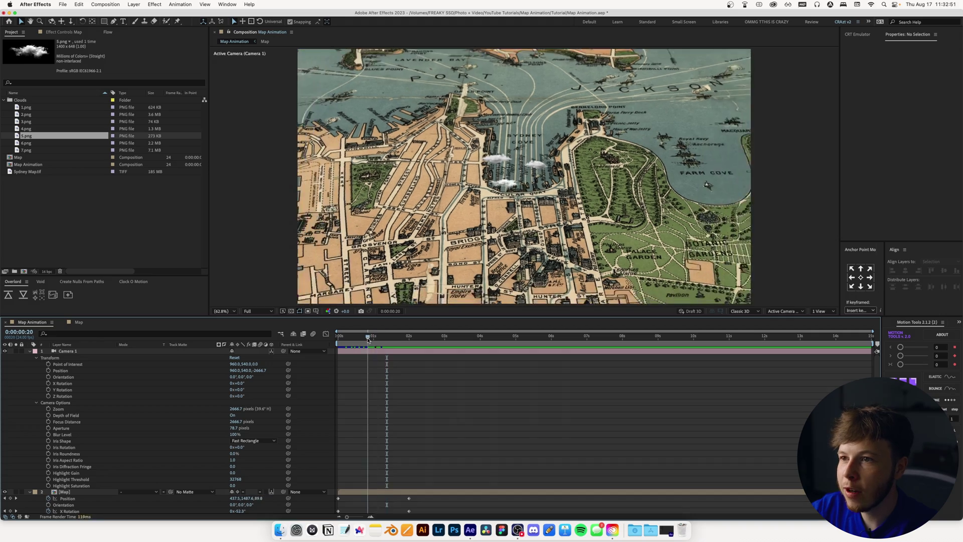
click(48, 371)
drag(48, 384, 48, 396)
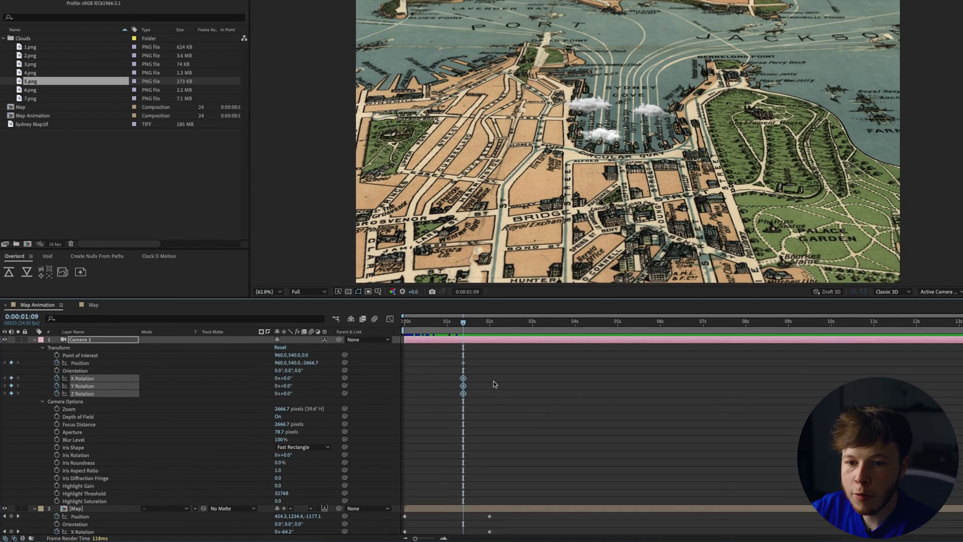
click(494, 384)
Animate Camera 1 from about 0:00:01:04 to Point of Interest 744, 589, 0 and Position 1188, 514, -2495.7 at 0:00:03:02.
drag(462, 324, 511, 328)
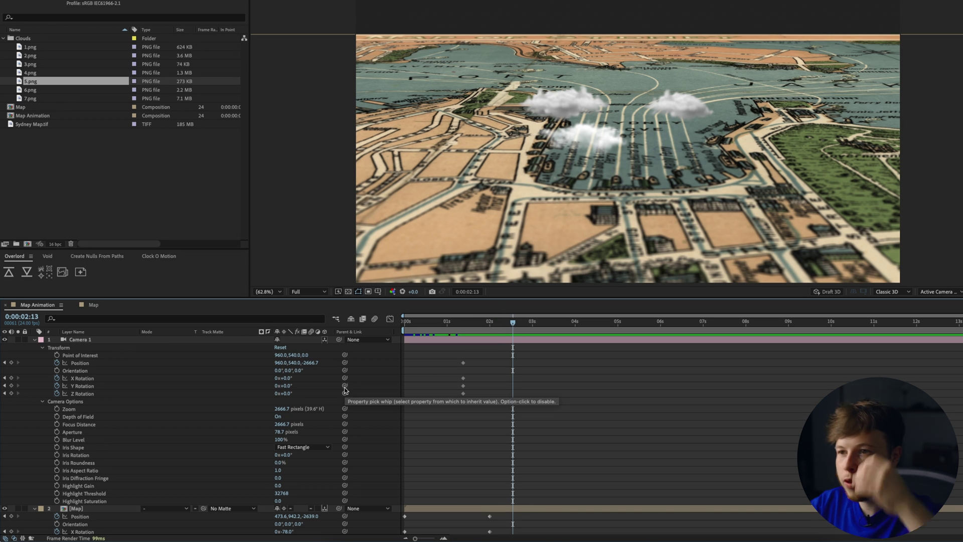
drag(293, 355, 652, 385)
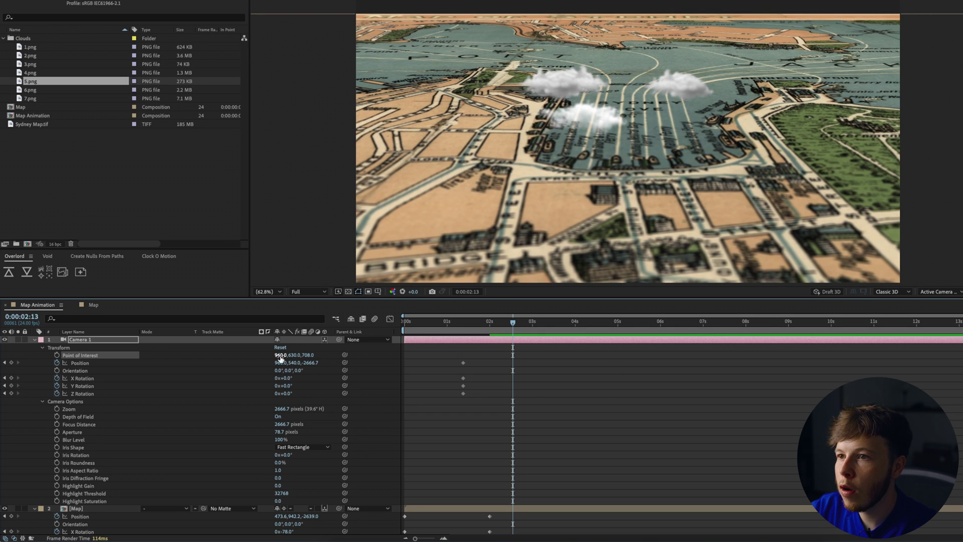
key(ctrl+z)
drag(277, 366, 301, 359)
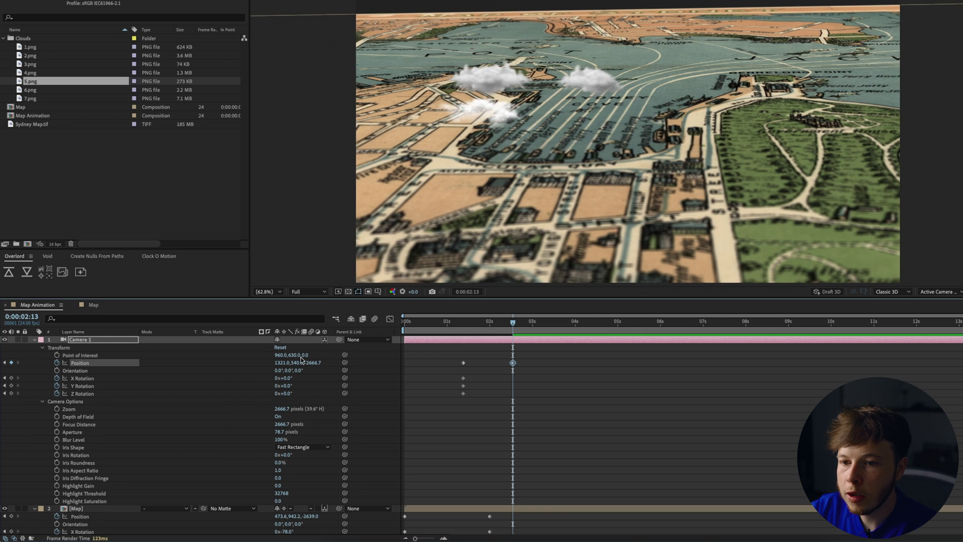
drag(524, 353, 454, 355)
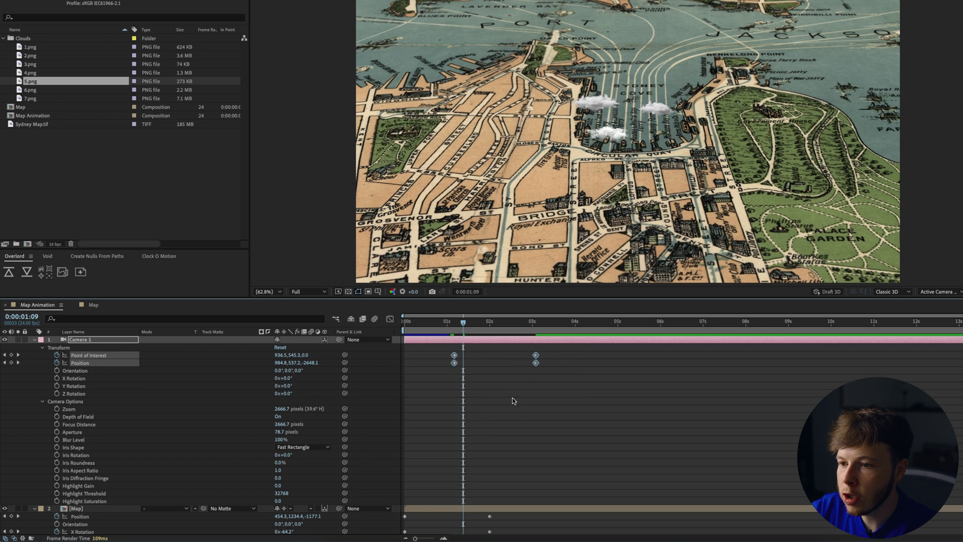
click(518, 402)
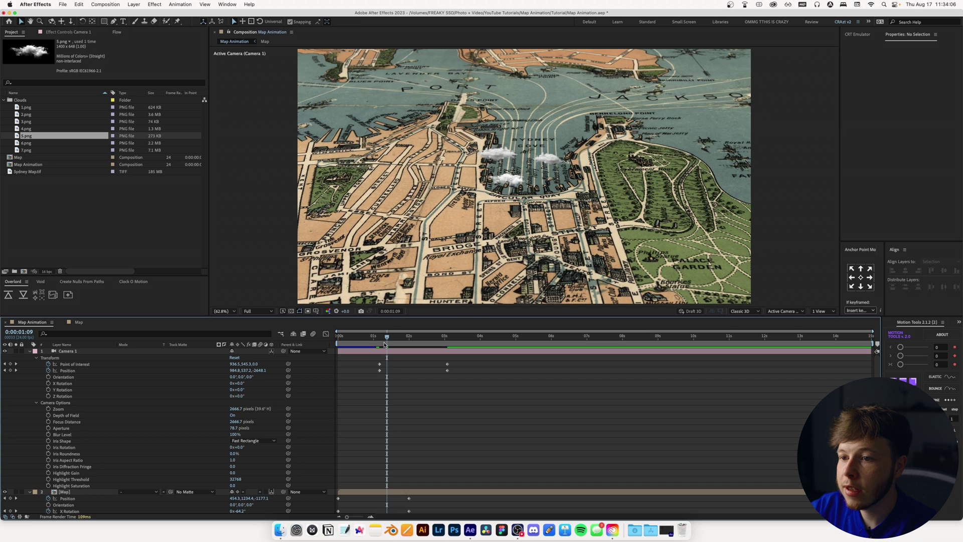
Keyframe Camera 1's Focus Distance at 0 seconds and show the Left view beside the active camera view.
key(Home)
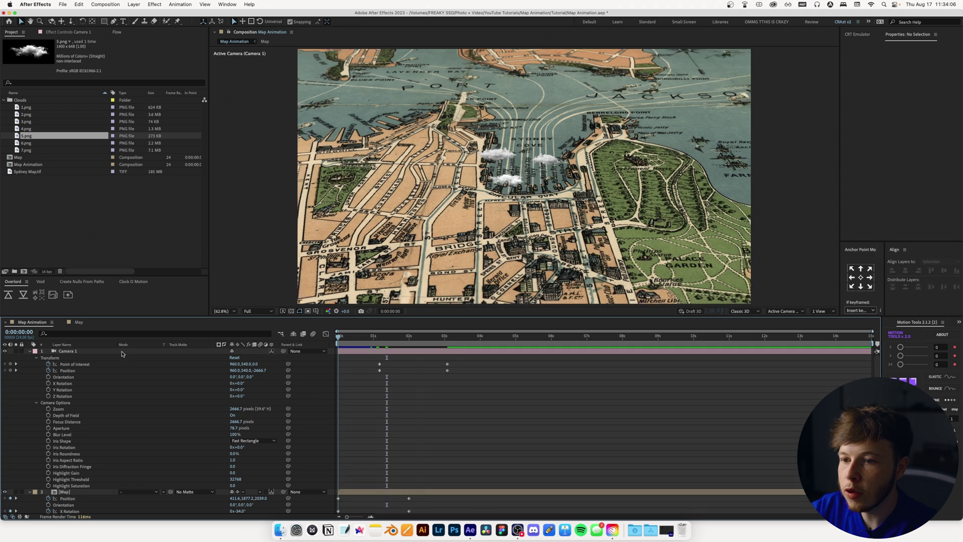
click(49, 422)
click(820, 311)
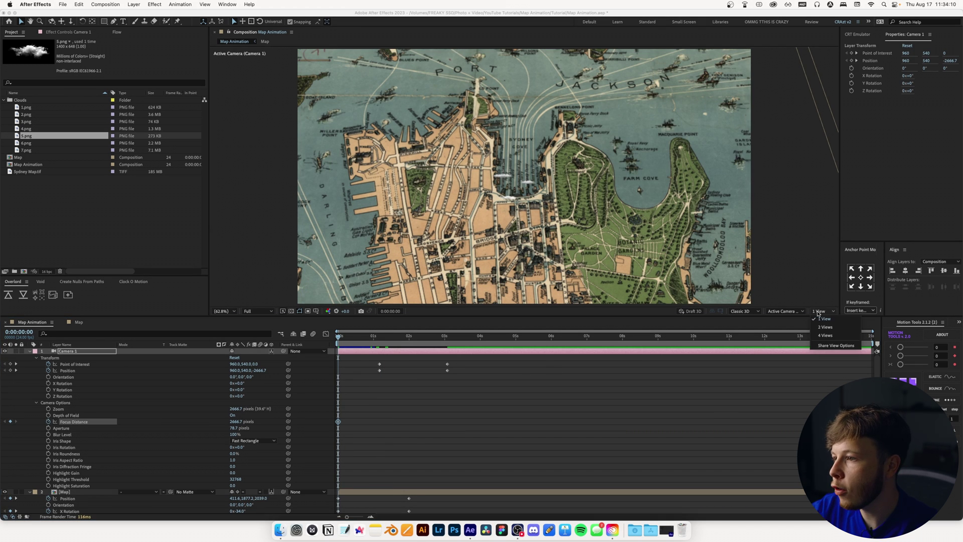
click(824, 327)
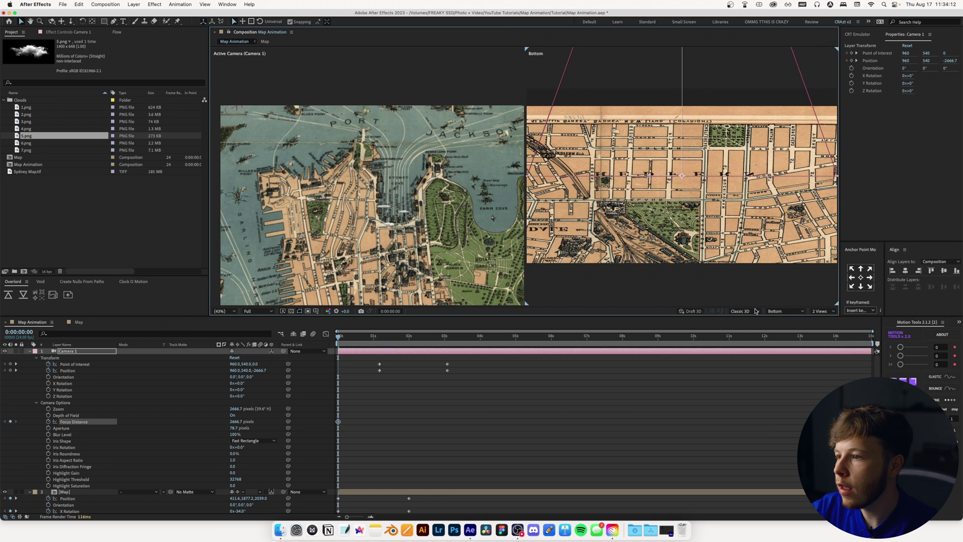
click(771, 302)
click(785, 311)
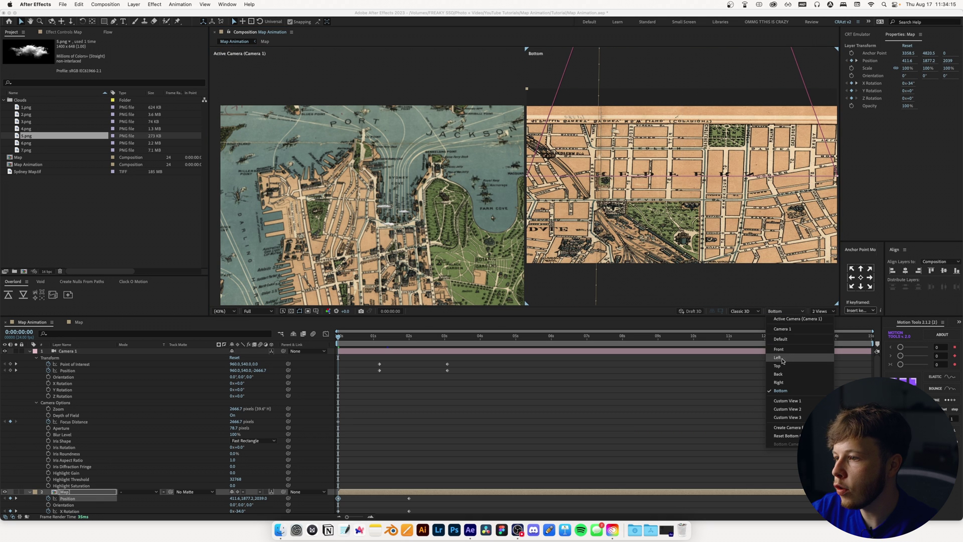
click(785, 358)
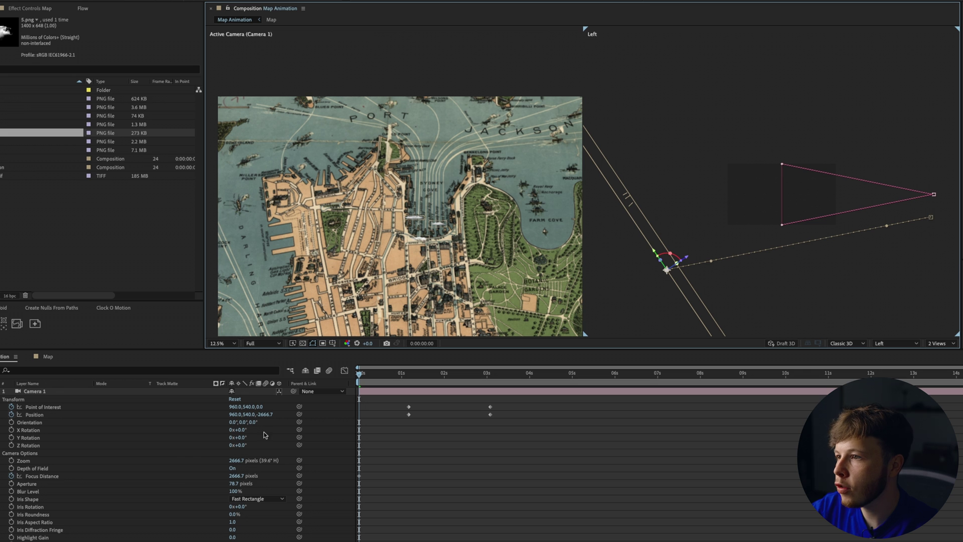
Set Camera 1's Focus Distance at 0 seconds to 5368.7 pixels, placing the focal plane at the map.
click(229, 476)
drag(236, 477, 326, 477)
drag(241, 475, 518, 464)
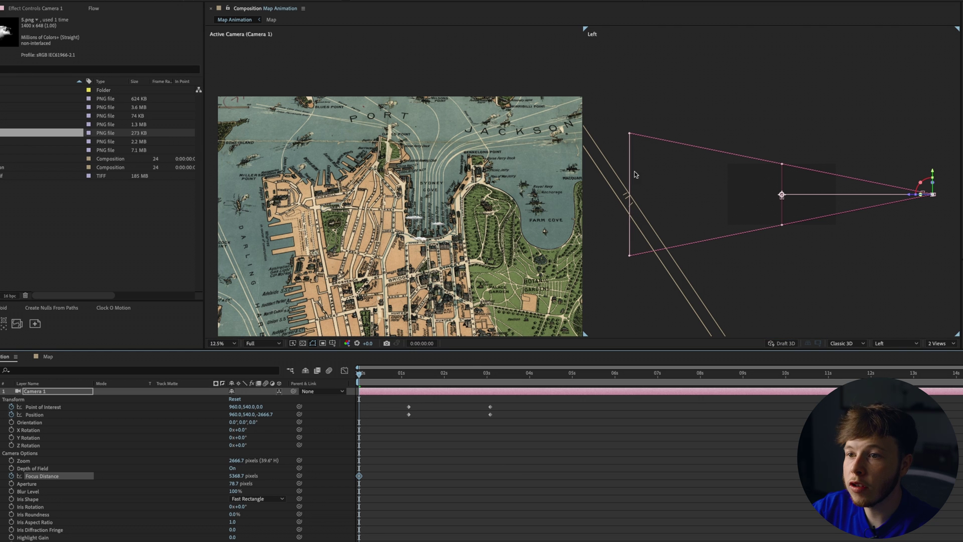
At 0:00:03:02, keyframe Camera 1's Focus Distance at 1234.7 pixels to focus on the clouds.
drag(368, 374, 490, 382)
drag(239, 479, 232, 480)
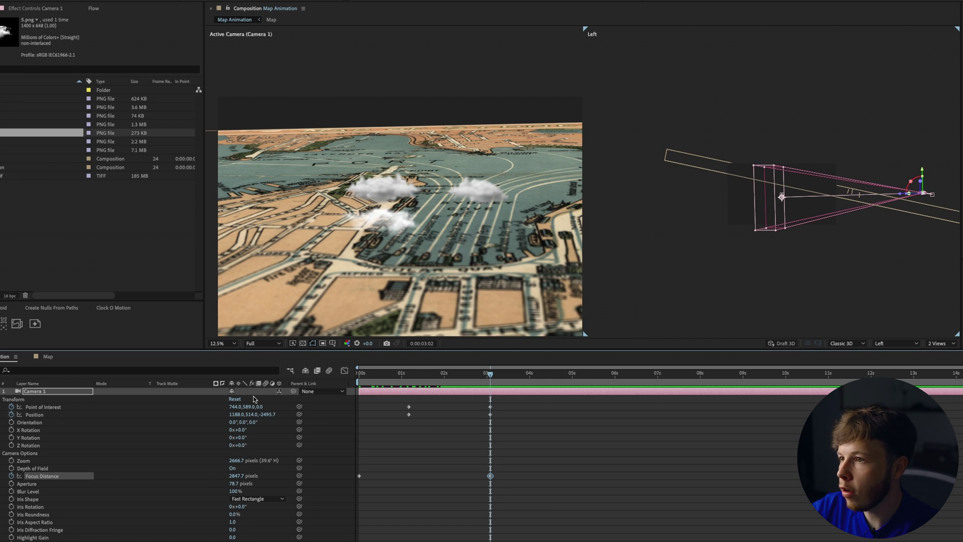
drag(238, 474, 161, 475)
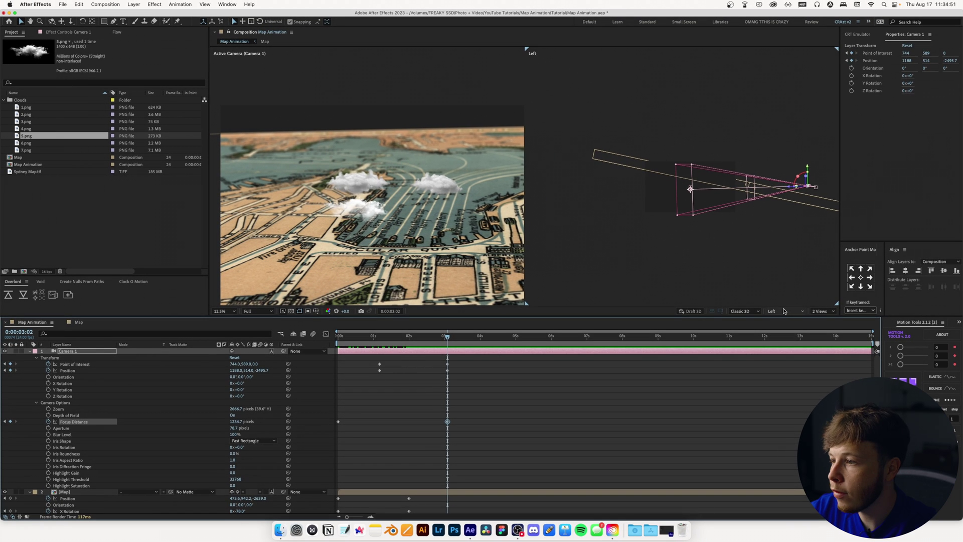
Deselect the camera and return the composition viewer to a single view.
click(784, 311)
click(757, 281)
click(825, 312)
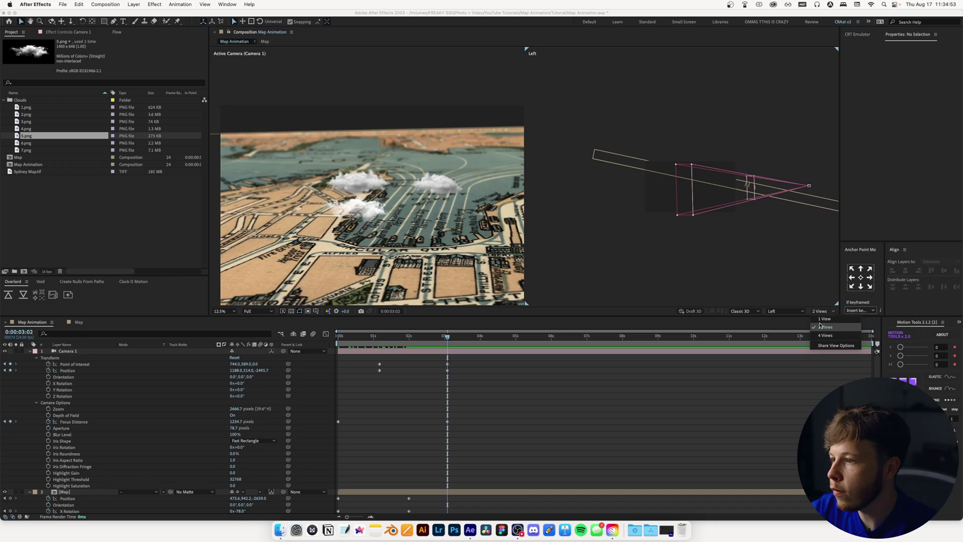
click(820, 319)
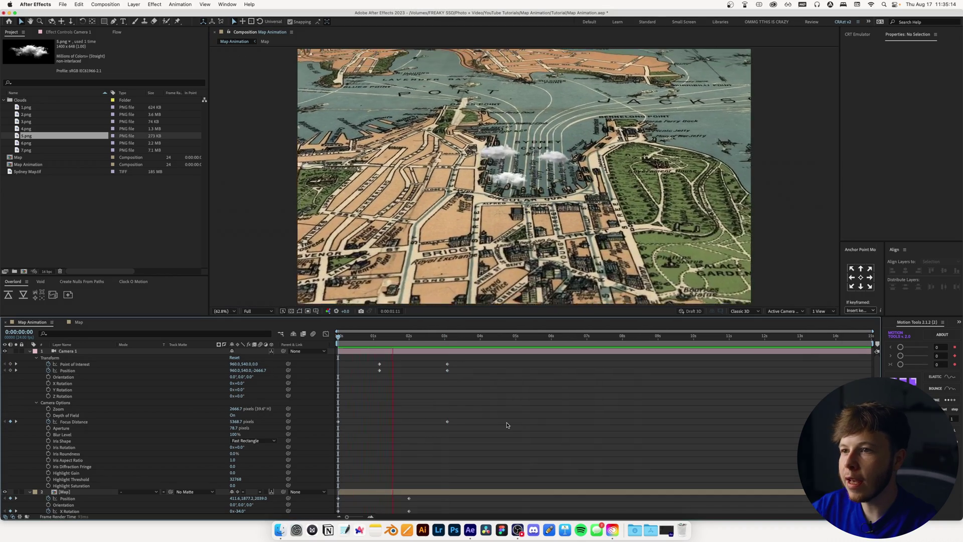
Preview the map and camera animation from the first frame.
click(346, 342)
key(Home)
key(space)
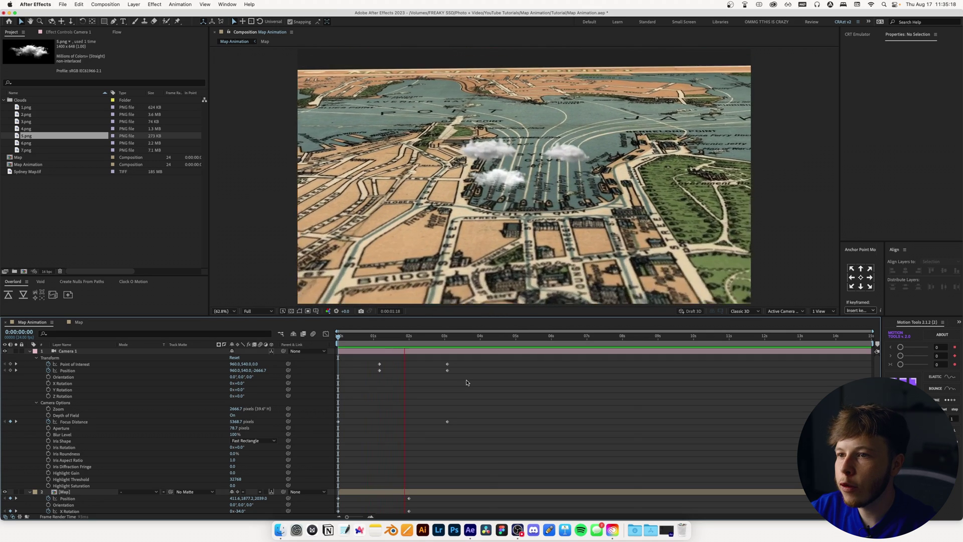
key(space)
Apply the Flow ease curve 0.42, 0.00, 0.58, 1.00 to all keyframes of Camera 1 and the Map layer.
scroll(474, 477, down, 1)
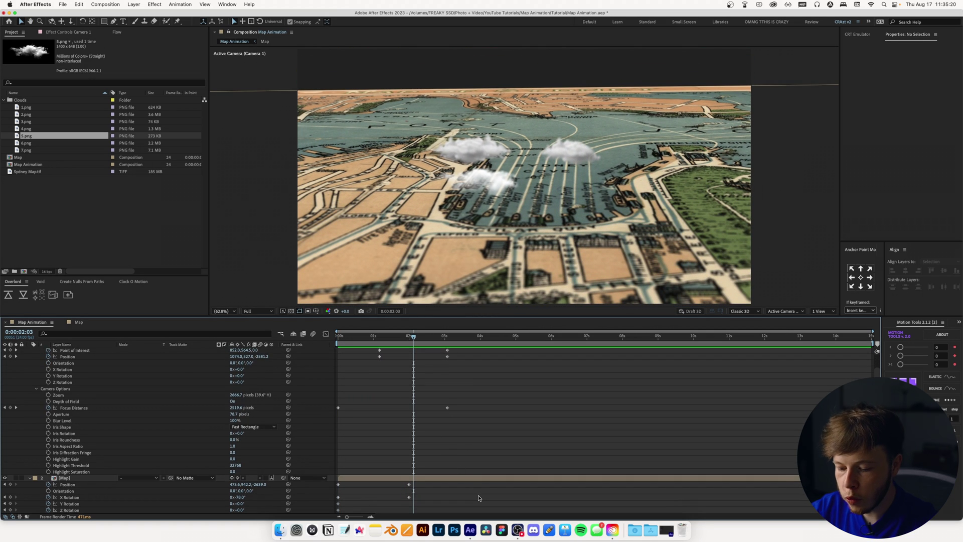
key(u)
drag(561, 479, 331, 347)
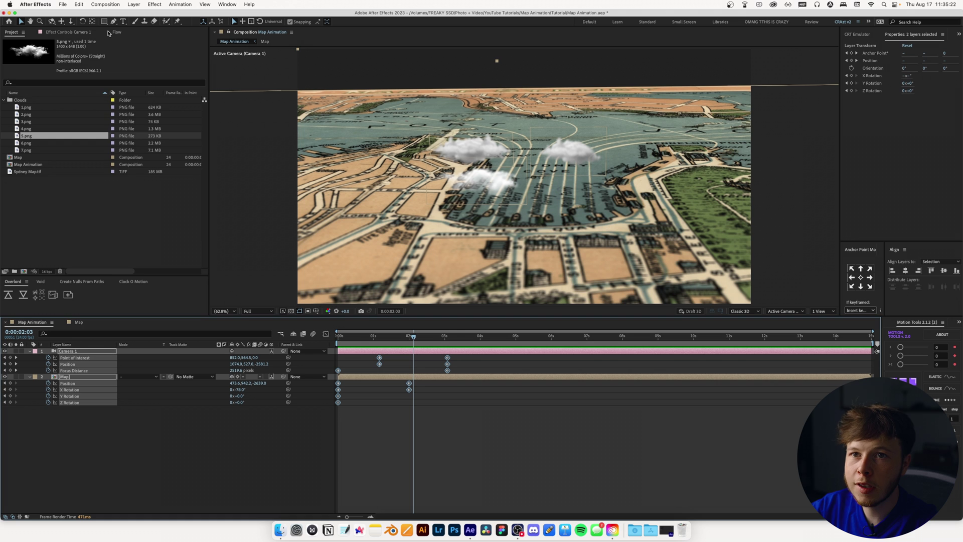
click(117, 33)
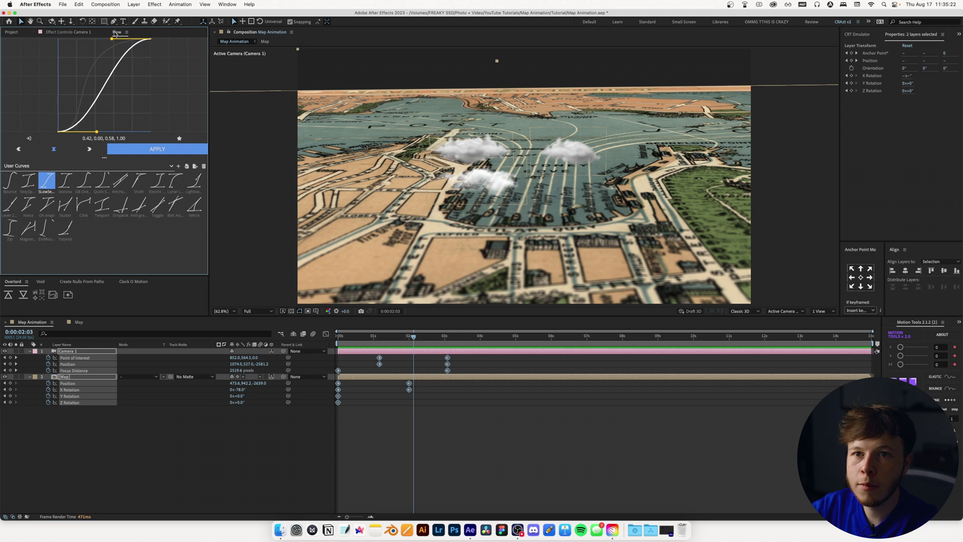
click(128, 149)
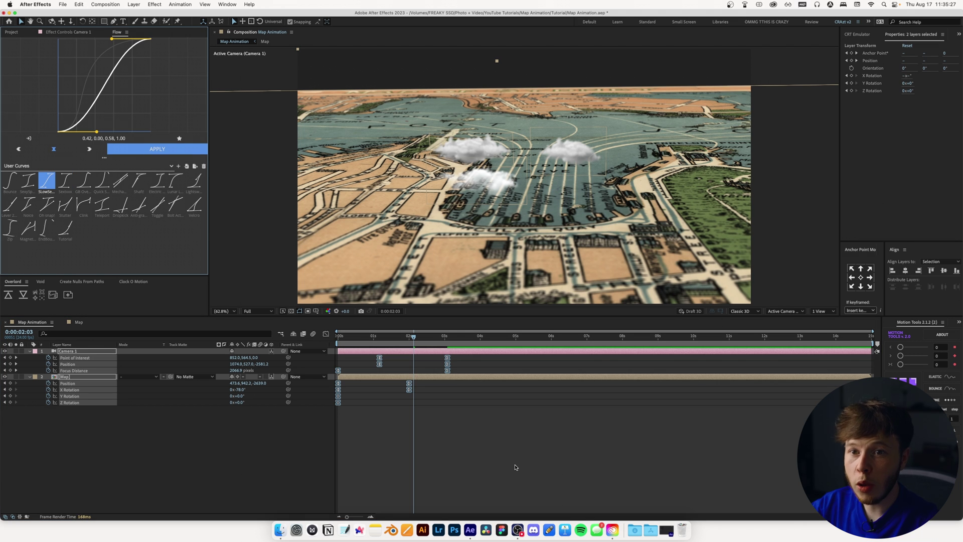
Preview the eased map and camera movement from the first frame.
click(515, 467)
key(Home)
key(space)
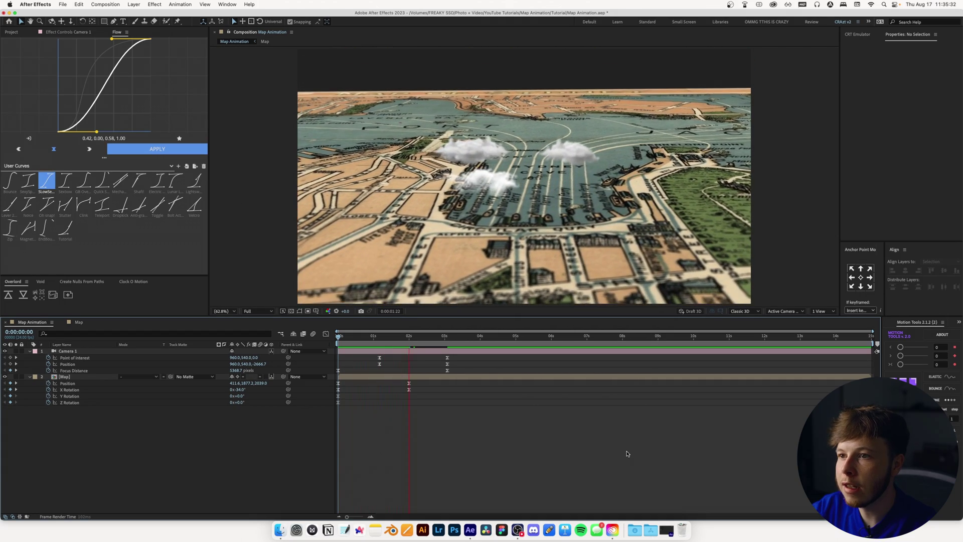
key(space)
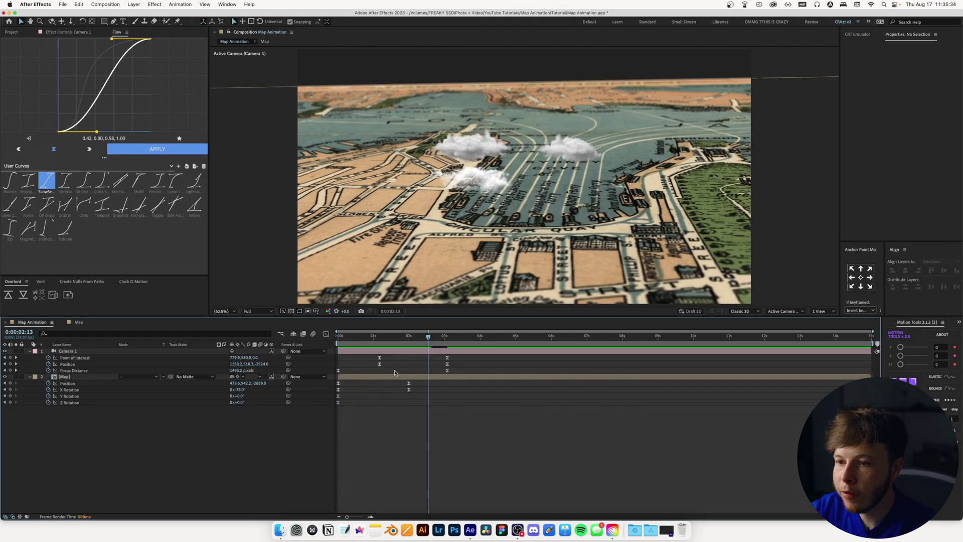
Retime Camera 1's movement start to about 0.8 s, its end keyframes to about 3.5 s, and the map's end keyframes to about 2.4 s.
drag(394, 372, 372, 357)
mouse_move(465, 373)
mouse_down()
mouse_move(438, 351)
mouse_move(462, 357)
mouse_up()
drag(387, 357, 366, 363)
drag(425, 414, 423, 383)
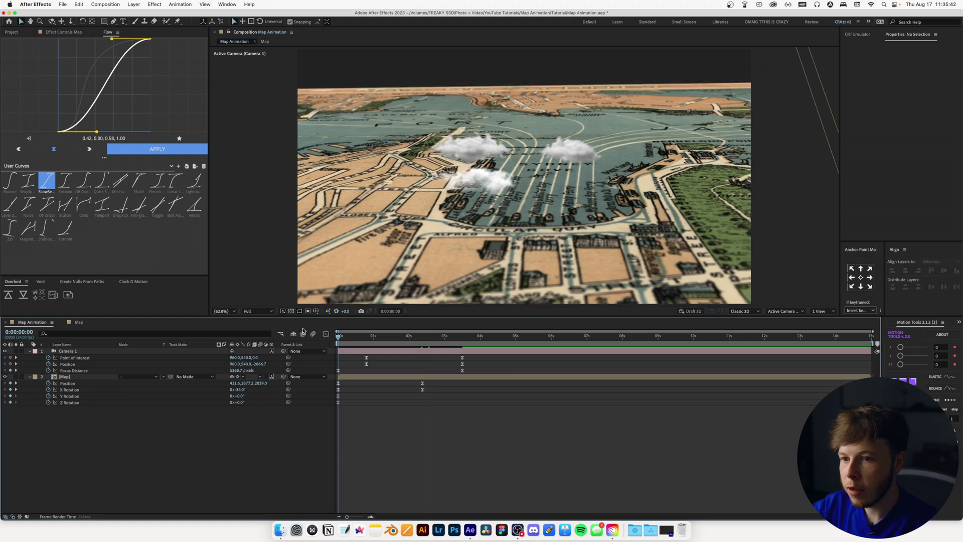
Play back the retimed animation from the start and check the frame at 0:00:01:16.
key(Home)
key(space)
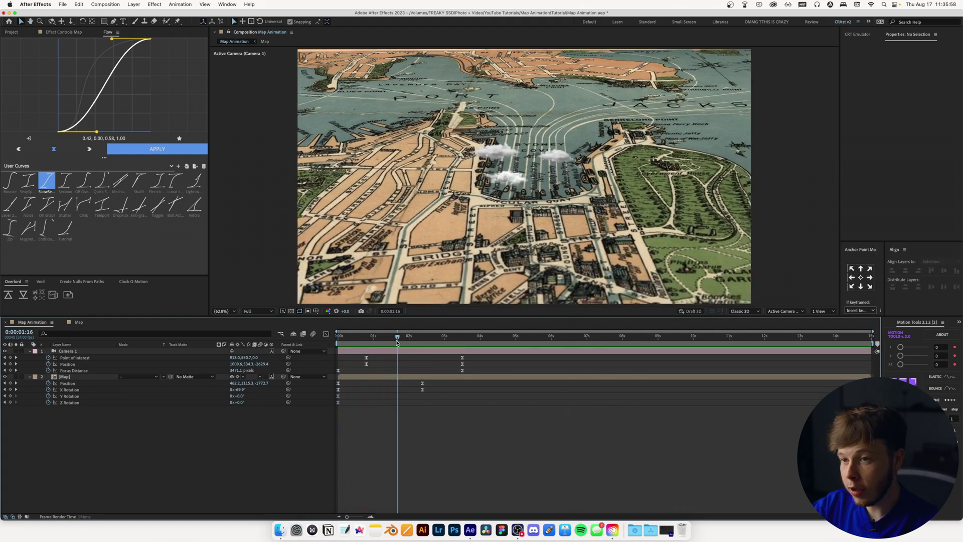
click(397, 343)
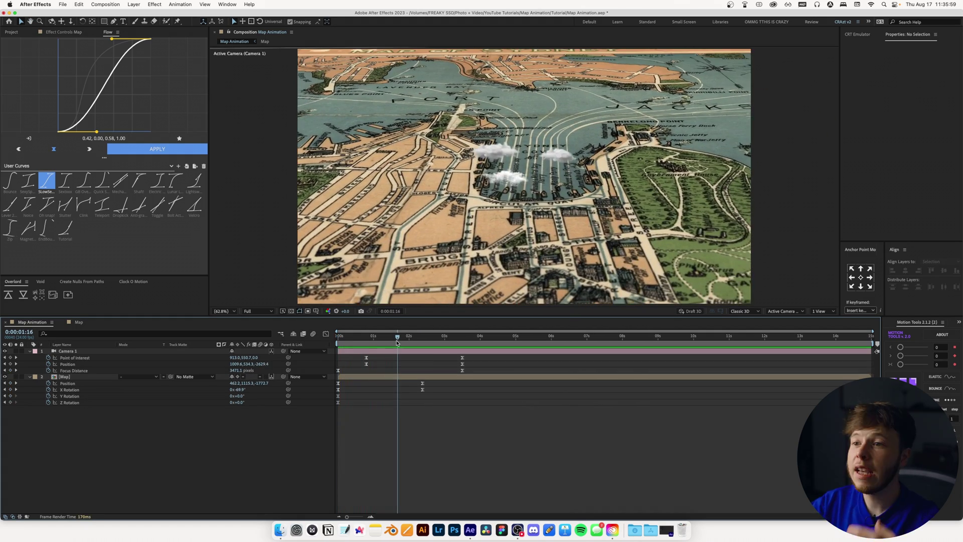
In the Map composition, trace a ferry route from Circular Quay up through Sydney Cove as a white 3 px Pen path without fill.
click(81, 322)
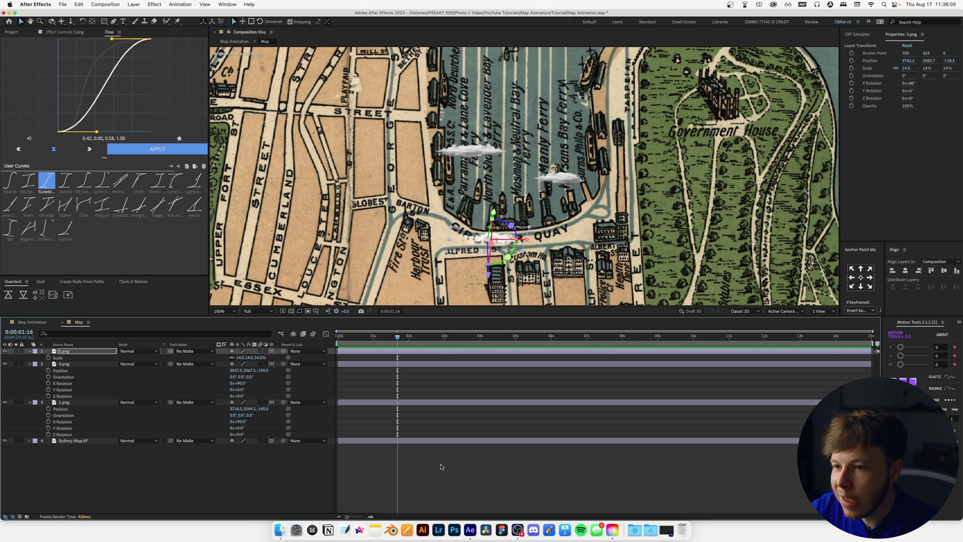
click(441, 466)
scroll(457, 287, down, 2)
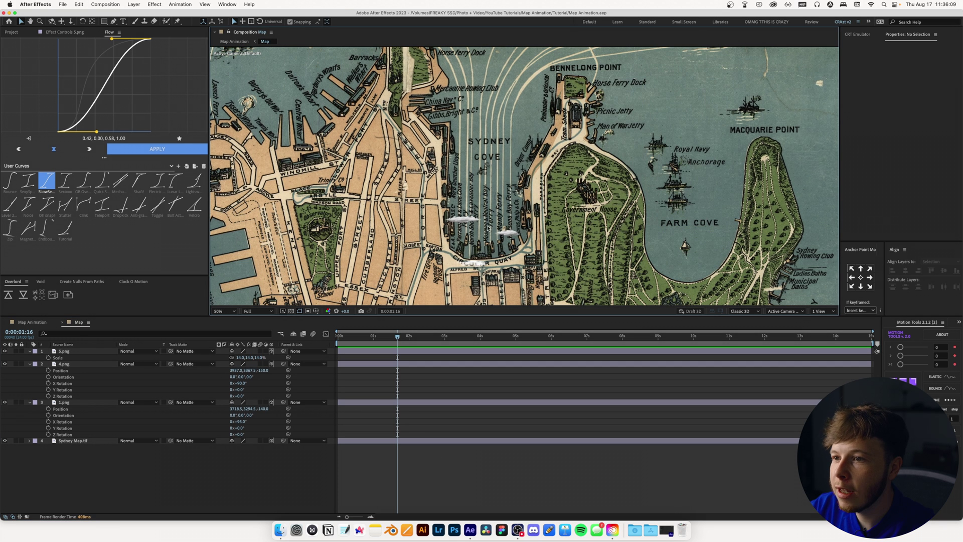
scroll(527, 178, up, 2)
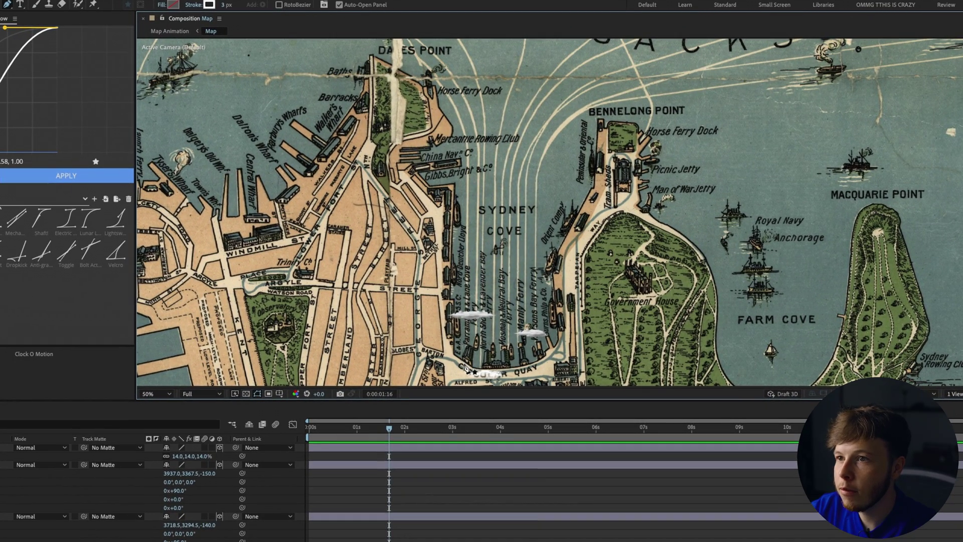
click(464, 365)
click(467, 163)
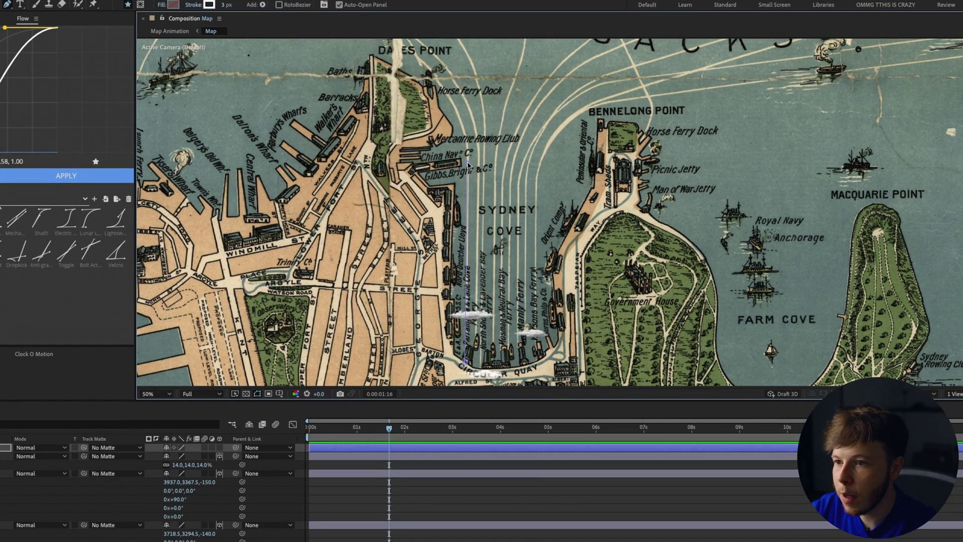
drag(458, 135, 504, 212)
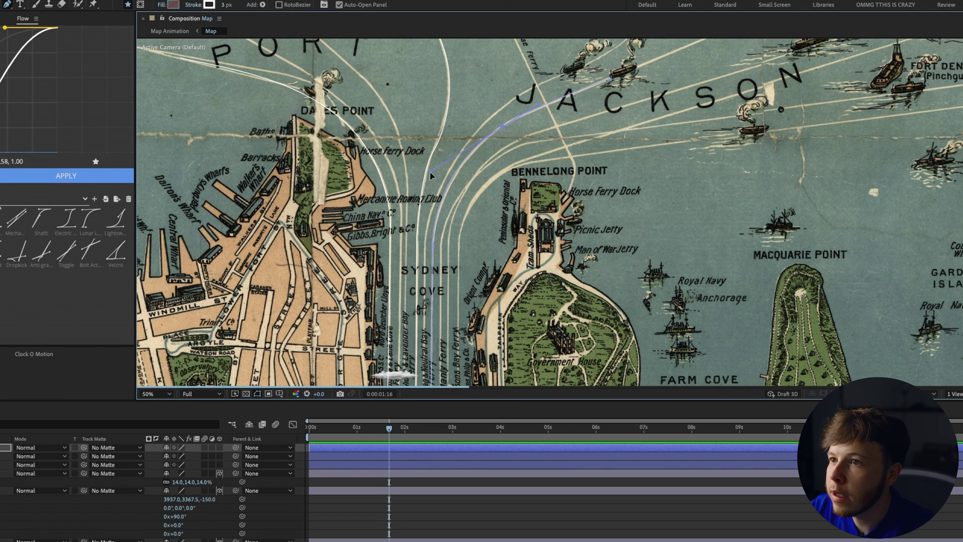
Finish the curved third ferry route towards Port Jackson and trace a fourth from the eastern side of Circular Quay on its own shape layer.
drag(429, 171, 434, 171)
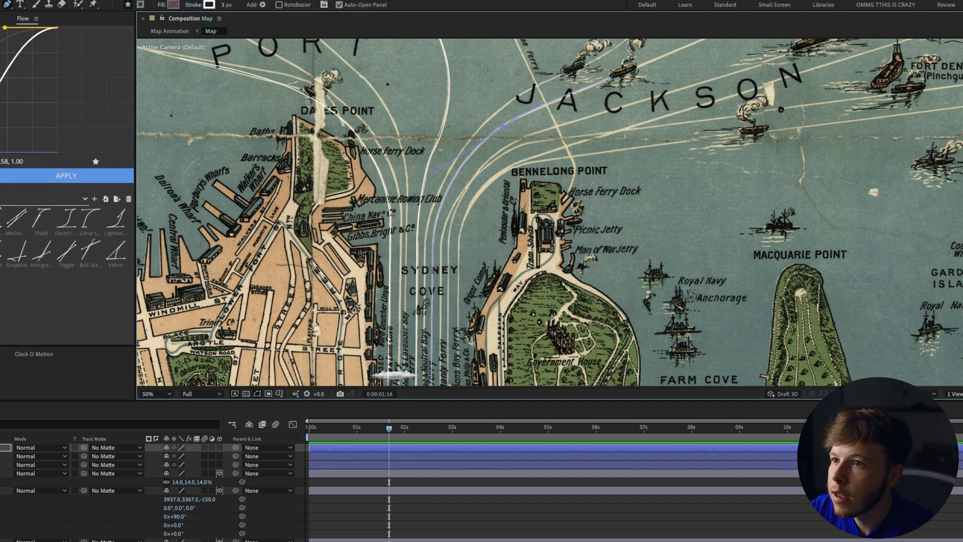
drag(501, 282, 570, 199)
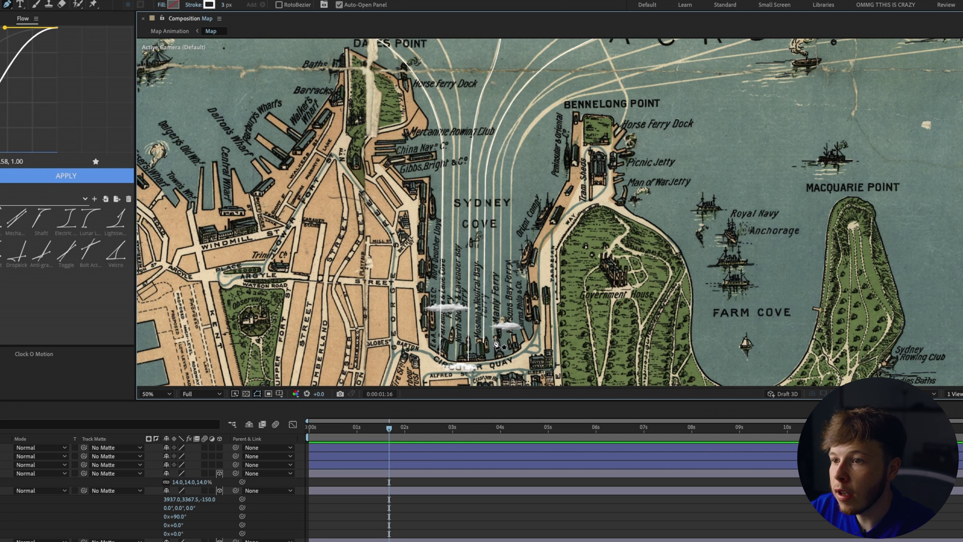
click(494, 340)
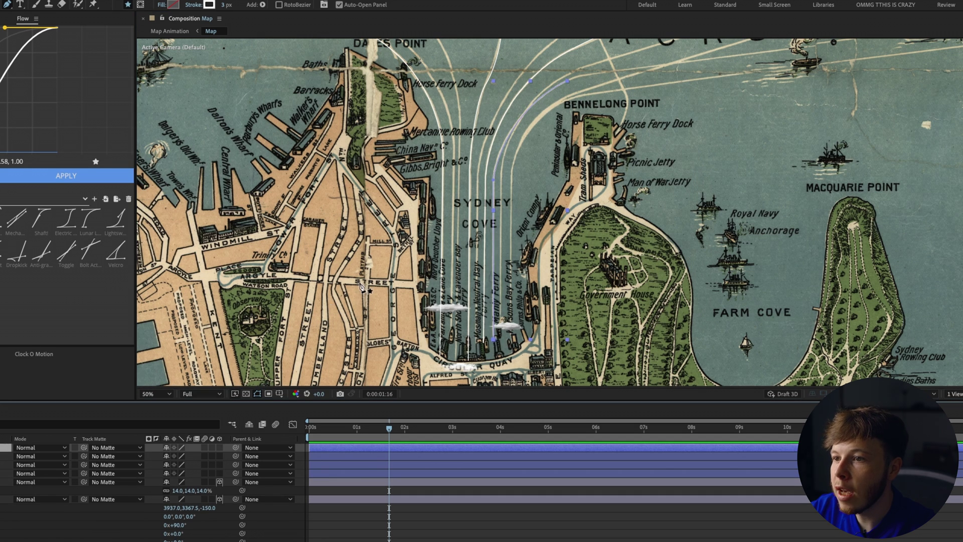
key(v)
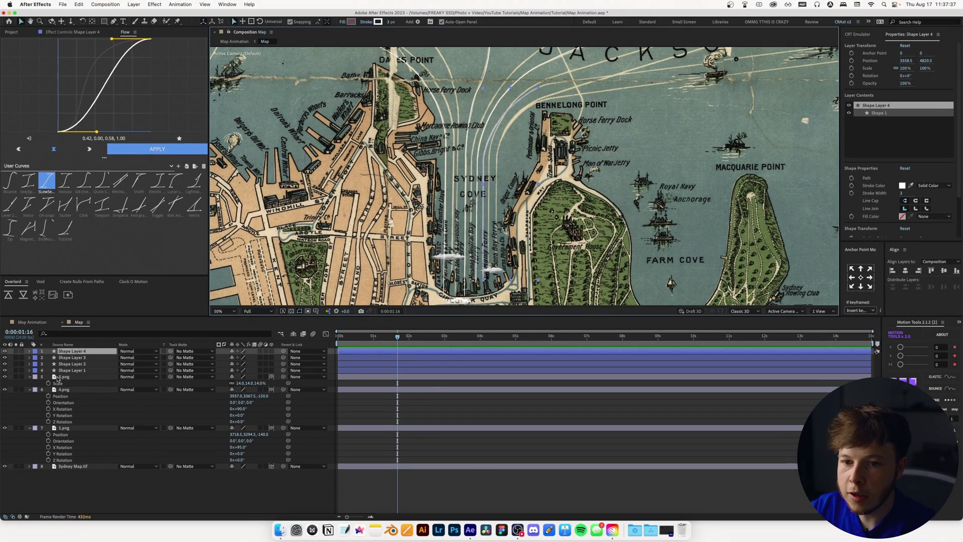
Add Trim Paths to Shape Layer 4 and expand its properties.
click(29, 351)
click(268, 357)
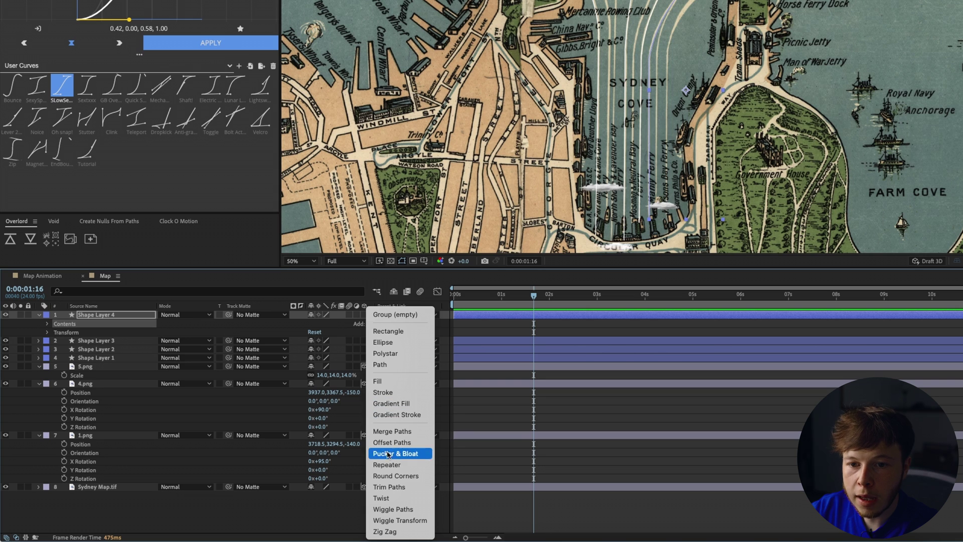
click(385, 487)
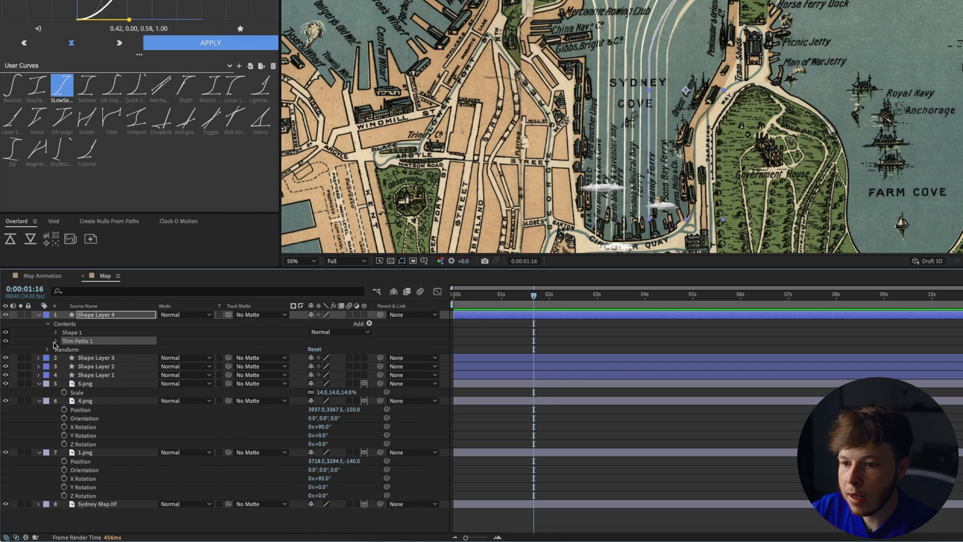
click(55, 341)
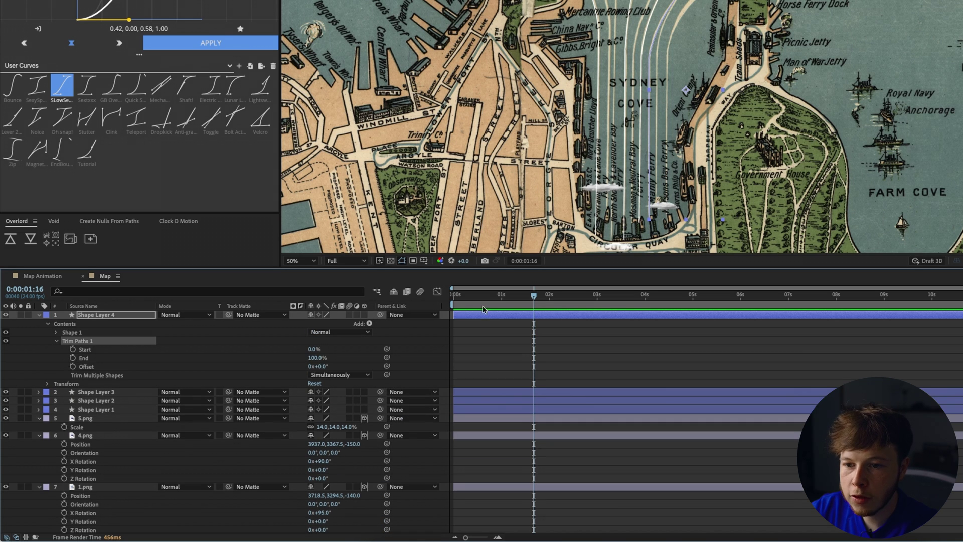
Keyframe Shape Layer 4's Trim Paths End at 100% at 0:00:02:00 and 0% at 0:00:00:23.
click(550, 306)
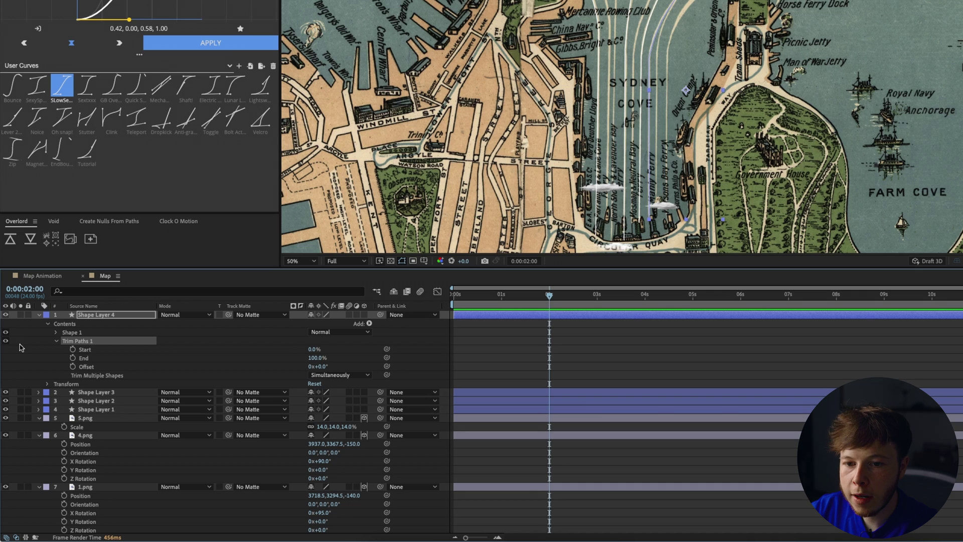
click(73, 357)
drag(550, 296, 500, 296)
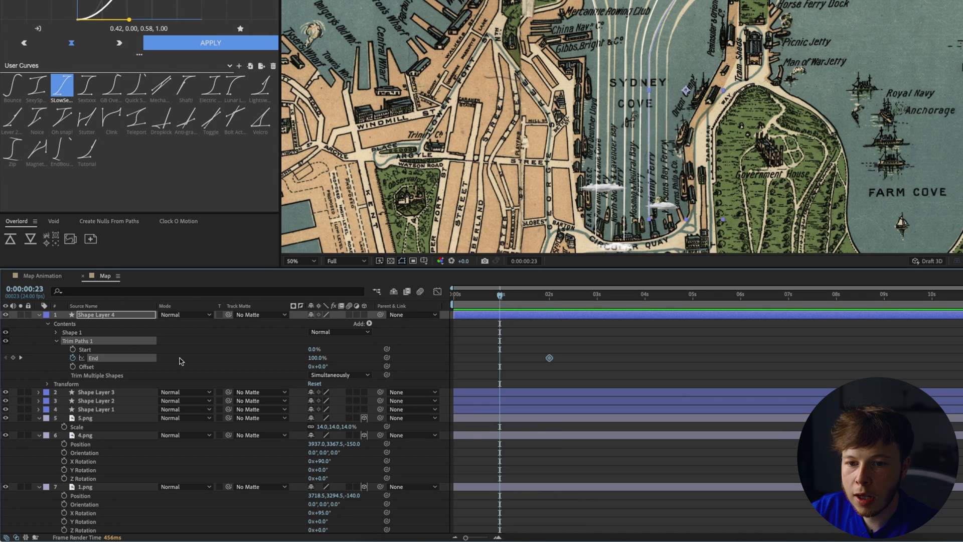
drag(315, 357, 196, 366)
Spread the two End keyframes to 0:00:00:14 and about 0:00:02:13, and ease them with the Flow curve 0.42, 0.00, 0.58, 1.00.
drag(550, 357, 575, 359)
drag(495, 359, 482, 360)
drag(602, 368, 462, 348)
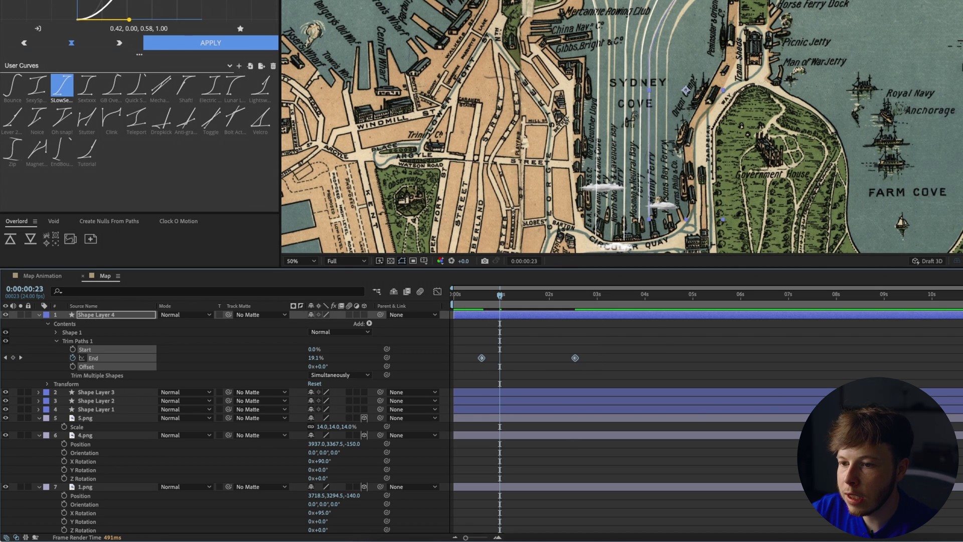
click(186, 44)
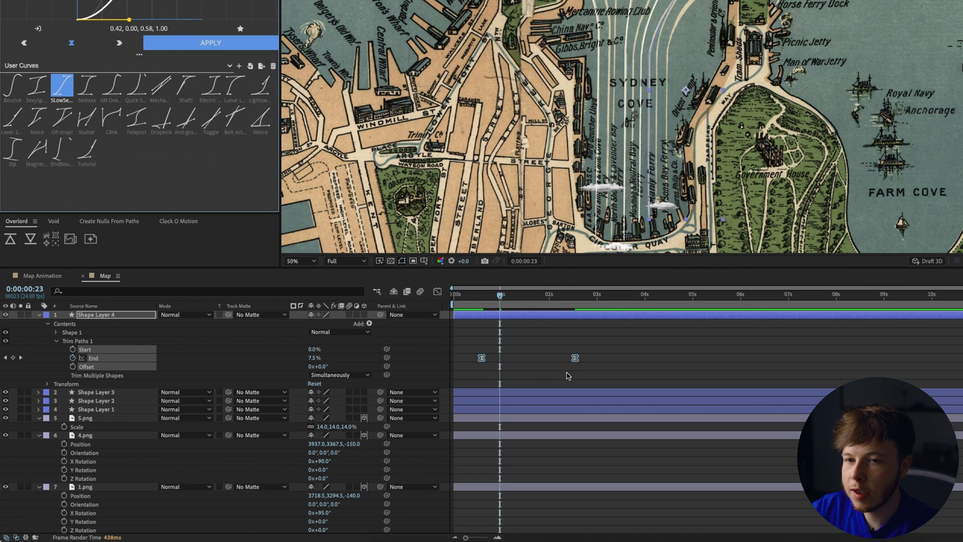
Copy Shape Layer 4's animated Trim Paths to Shape Layers 1, 2 and 3, starting at 0:00:00:14.
click(174, 346)
click(82, 341)
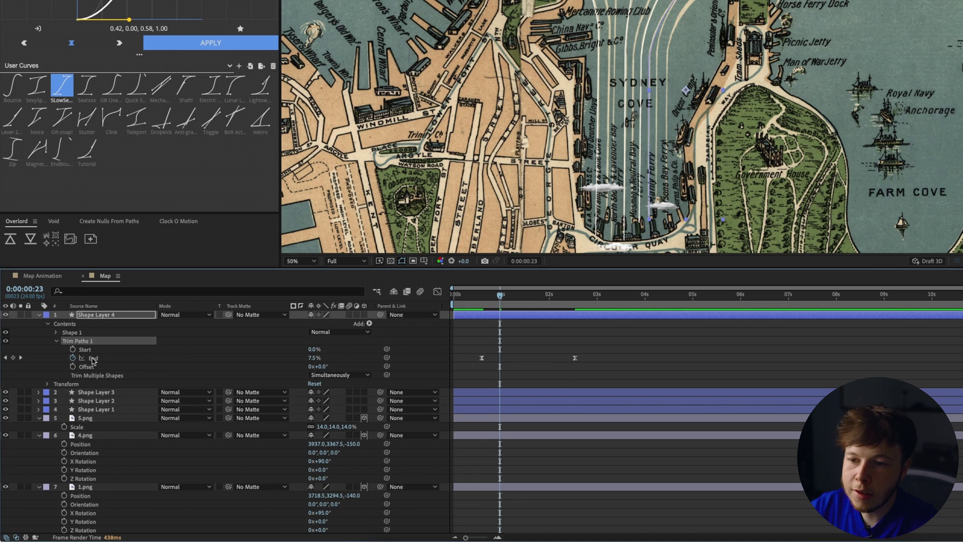
click(93, 358)
key(j)
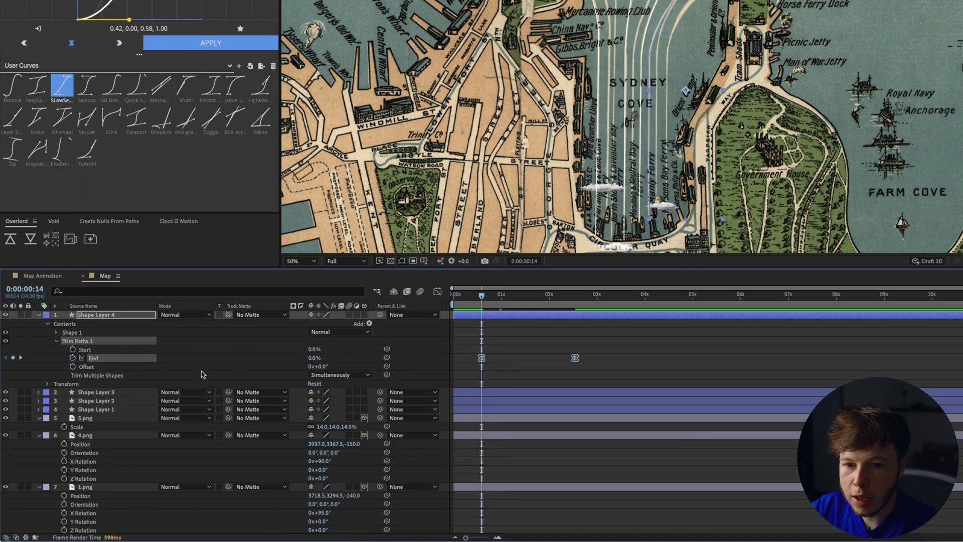
click(99, 394)
shift+click(93, 408)
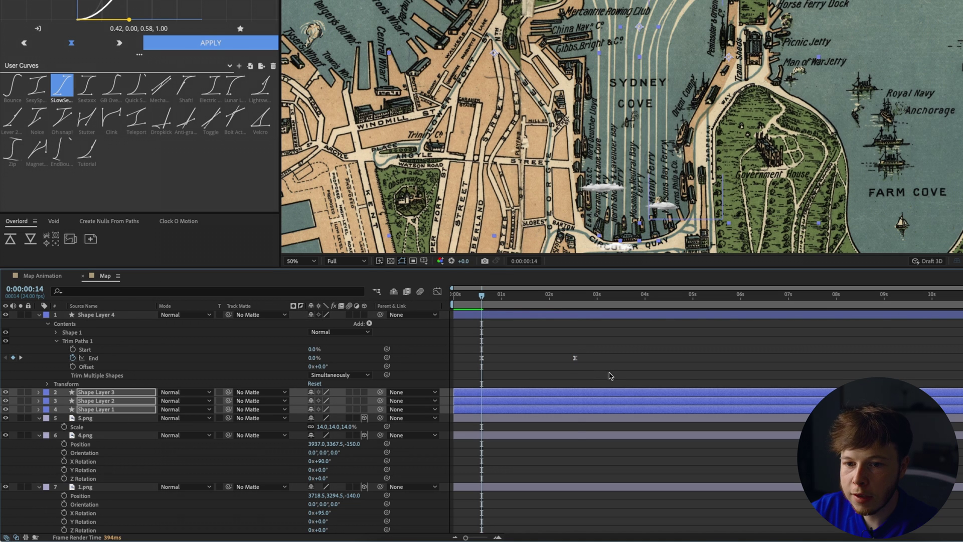
key(ctrl+v)
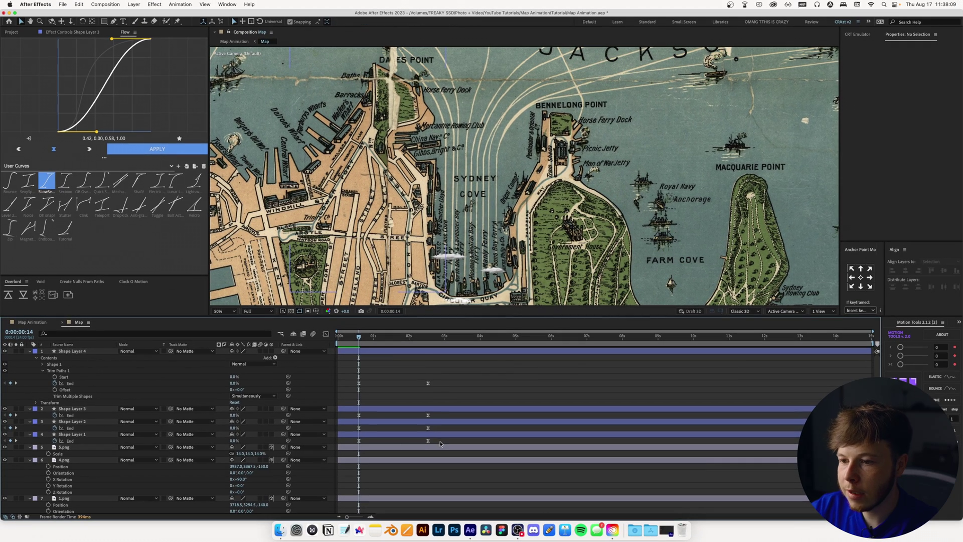
Stagger the End keyframes of all four shape layers with Motion Tools' Sequence and check the frame at 0:00:01:07.
drag(592, 438, 475, 347)
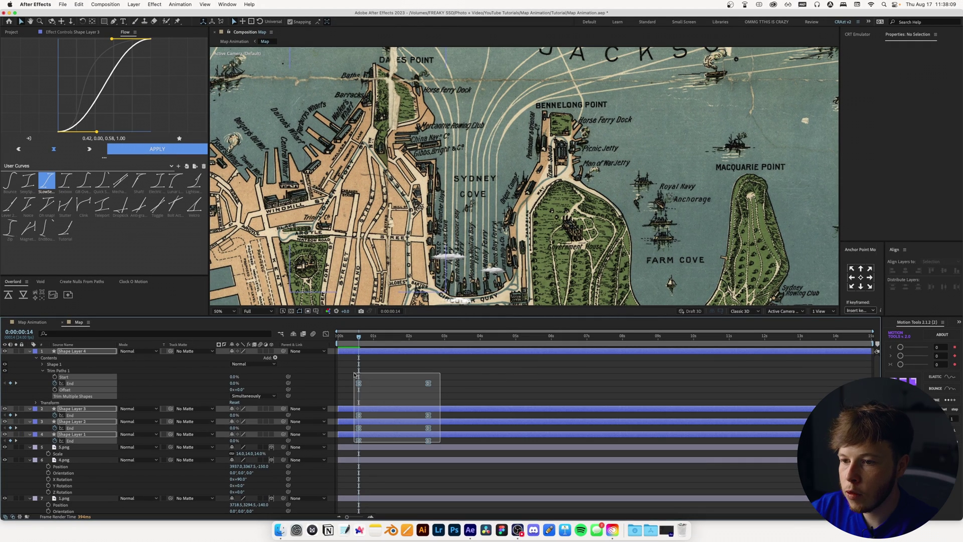
drag(355, 374, 354, 374)
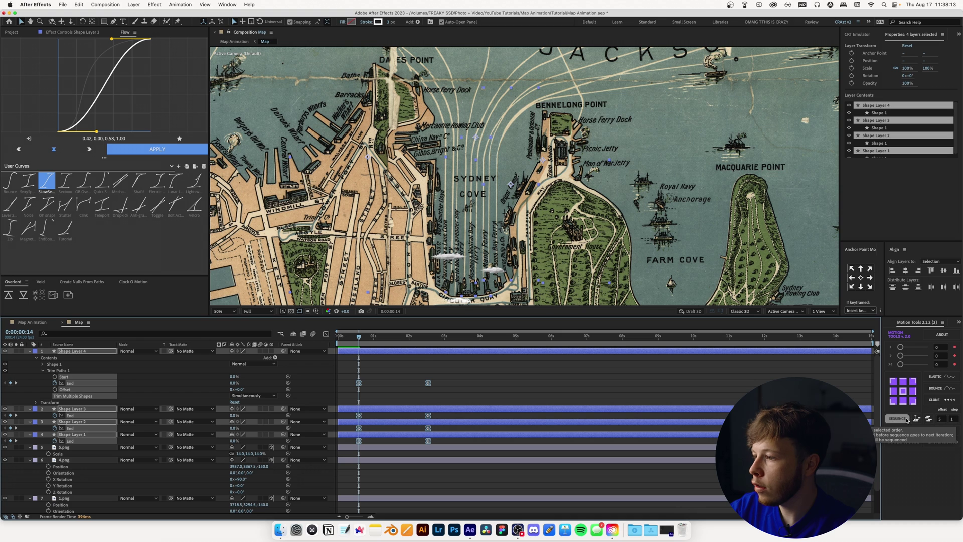
click(908, 419)
drag(360, 337, 383, 345)
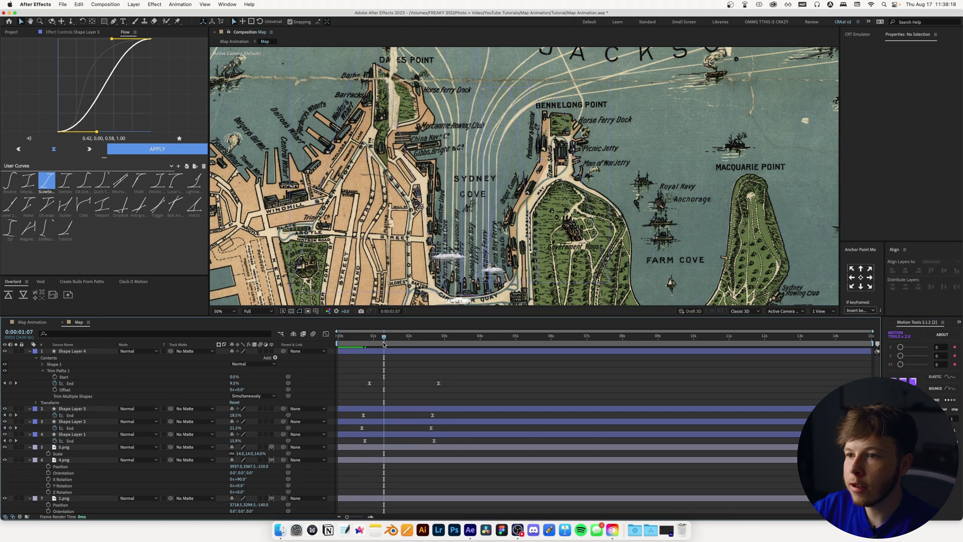
Collapse the properties of Shape Layers 1 to 4 and enable motion blur on all four layers.
click(29, 351)
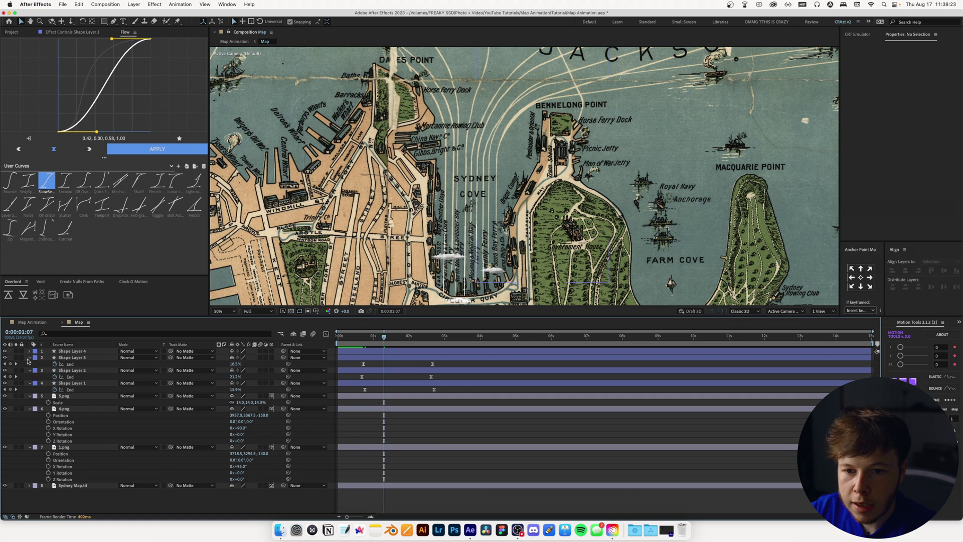
click(30, 357)
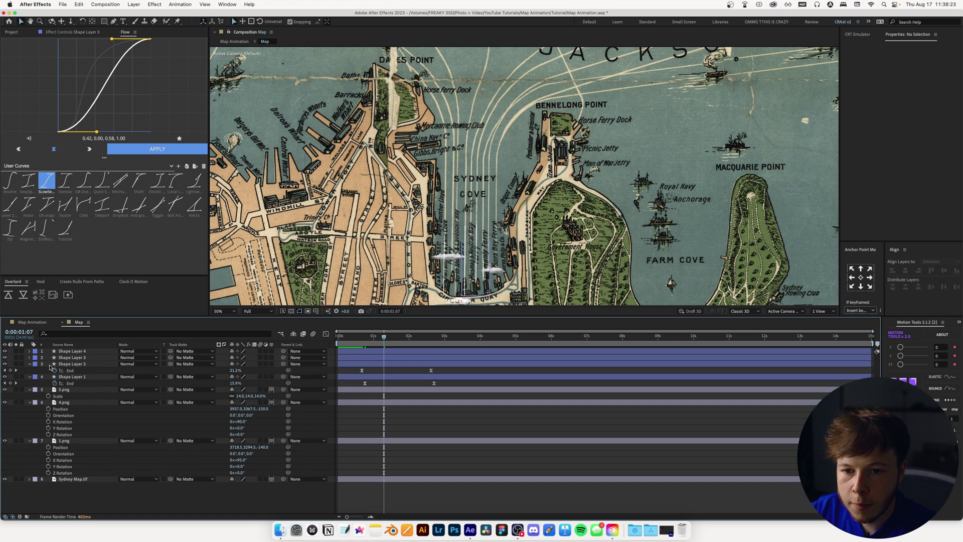
click(30, 364)
click(30, 371)
click(76, 370)
shift+click(90, 351)
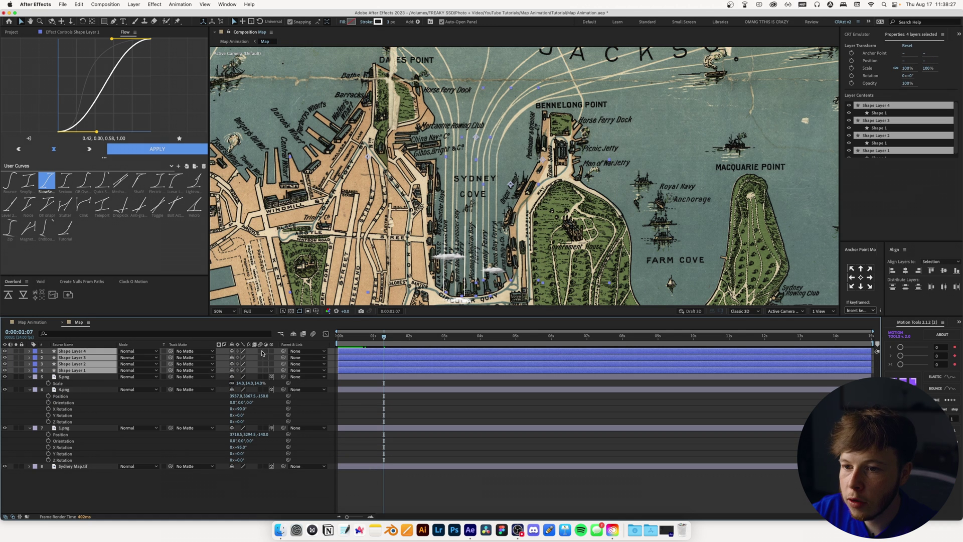
key(shift+m)
scroll(452, 223, up, 2)
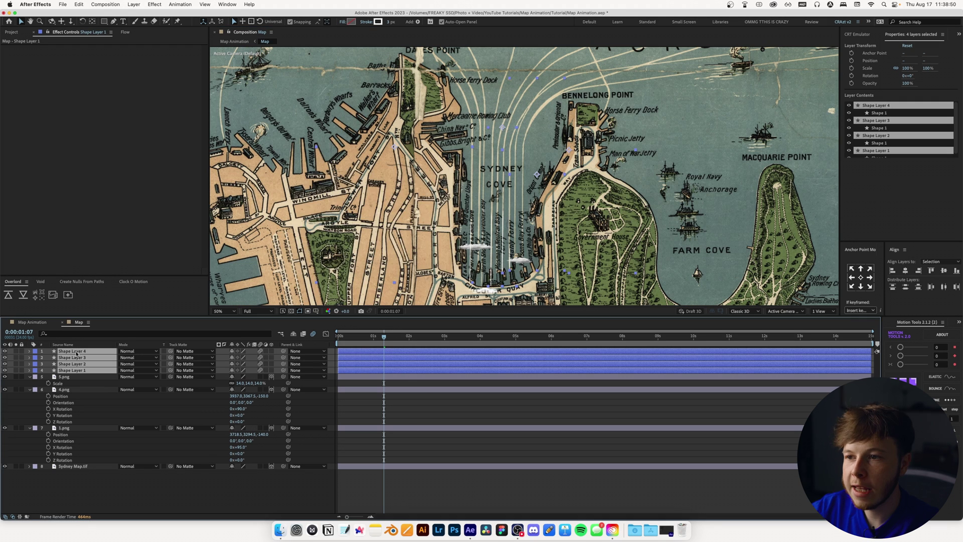
Pre-compose the four selected shape layers into a new composition named "Boat Lines", moving all attributes.
key(super+shift+c)
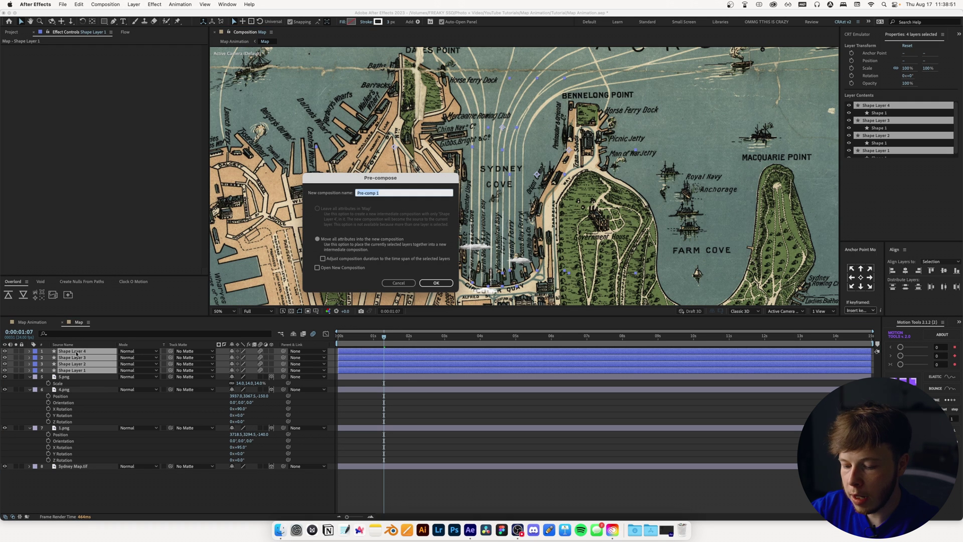
text(Boat Lines)
key(Return)
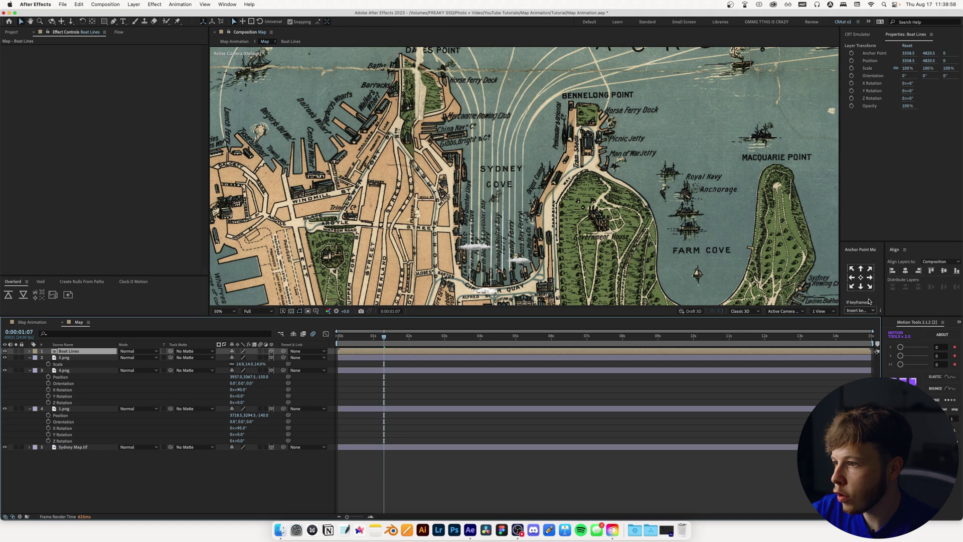
Show two views with a Left view and move the Boat Lines layer along Z to -12.5, just off the map.
click(834, 311)
click(829, 325)
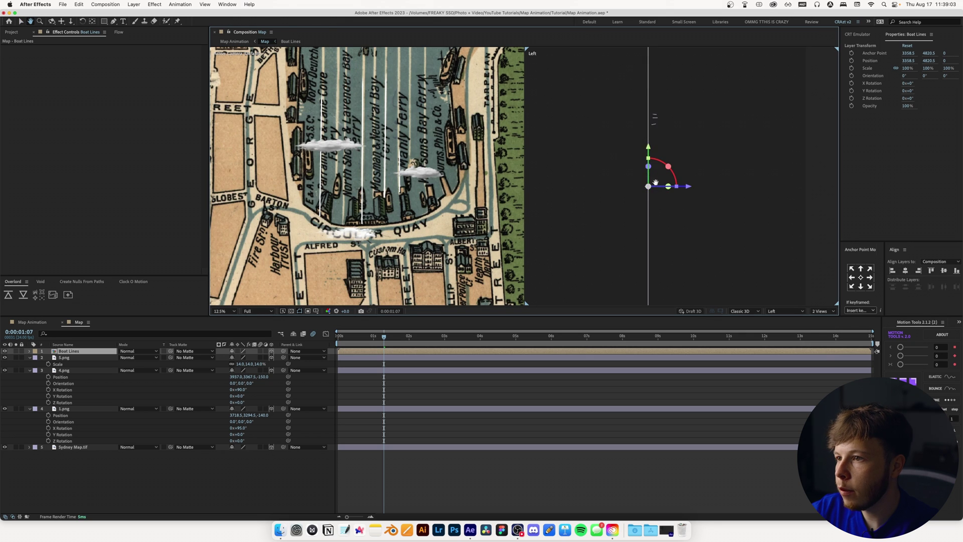
scroll(656, 182, up, 4)
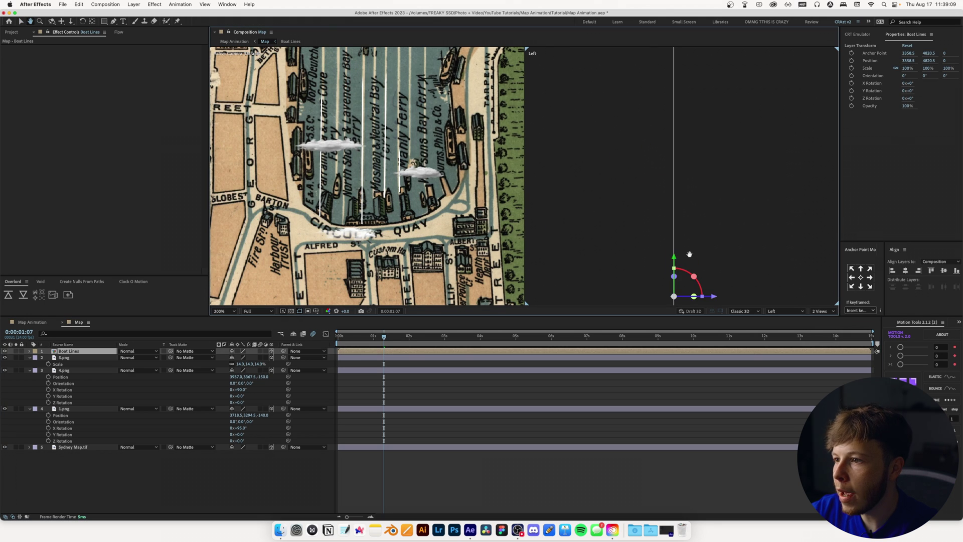
drag(689, 255, 684, 178)
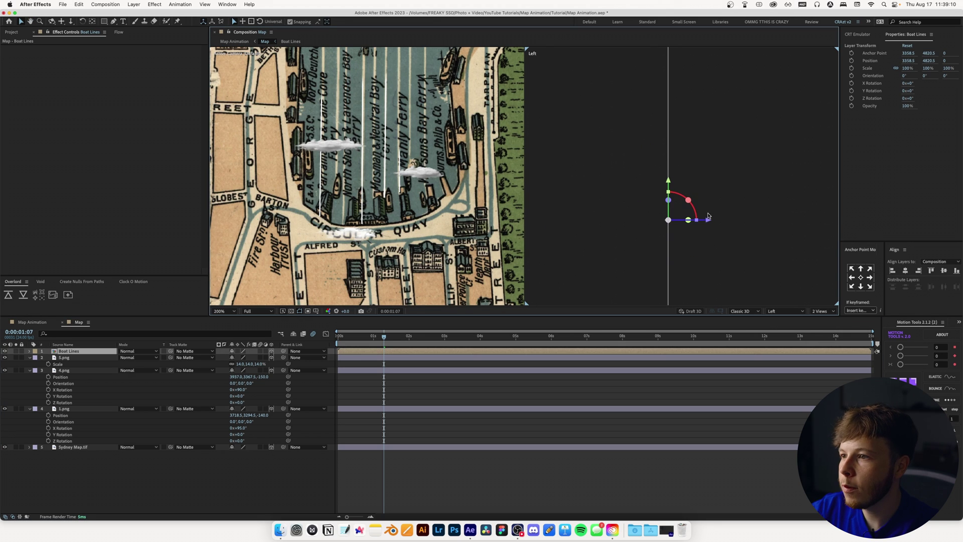
mouse_move(707, 223)
mouse_down()
mouse_move(729, 222)
mouse_move(718, 221)
mouse_up()
key(p)
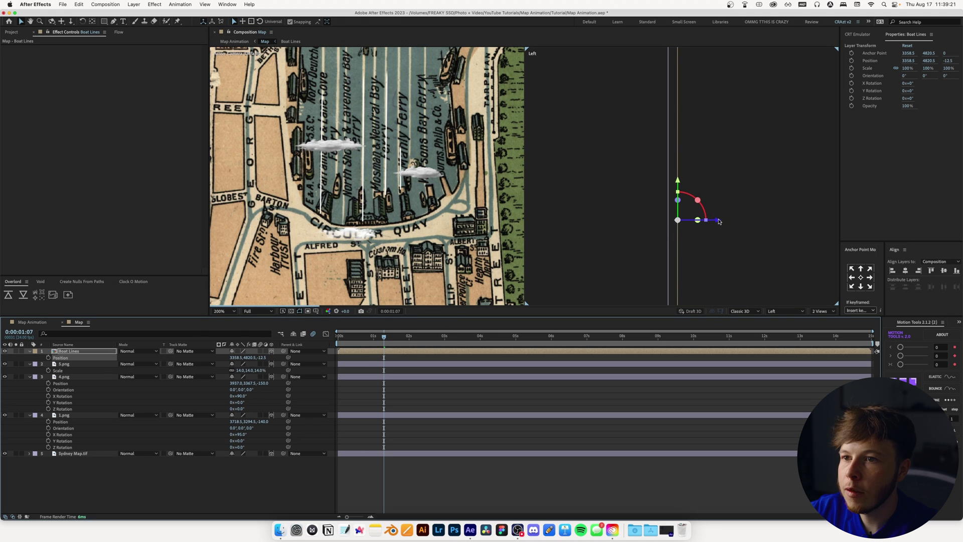
click(62, 352)
click(220, 311)
click(223, 319)
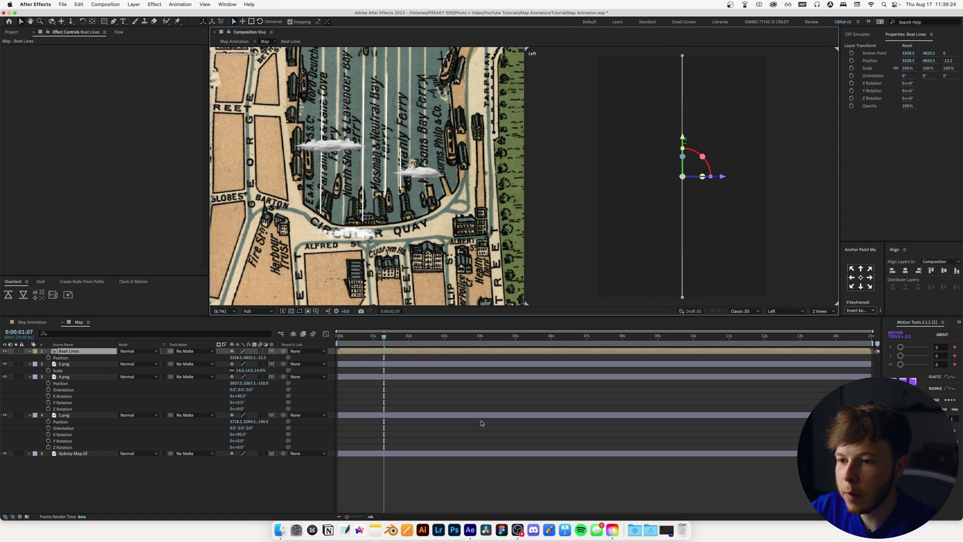
Apply Deep Glow to the Boat Lines layer and flicker its Exposure with the two-line expression posterizeTime(6), wiggle(200,.3).
right_click(412, 356)
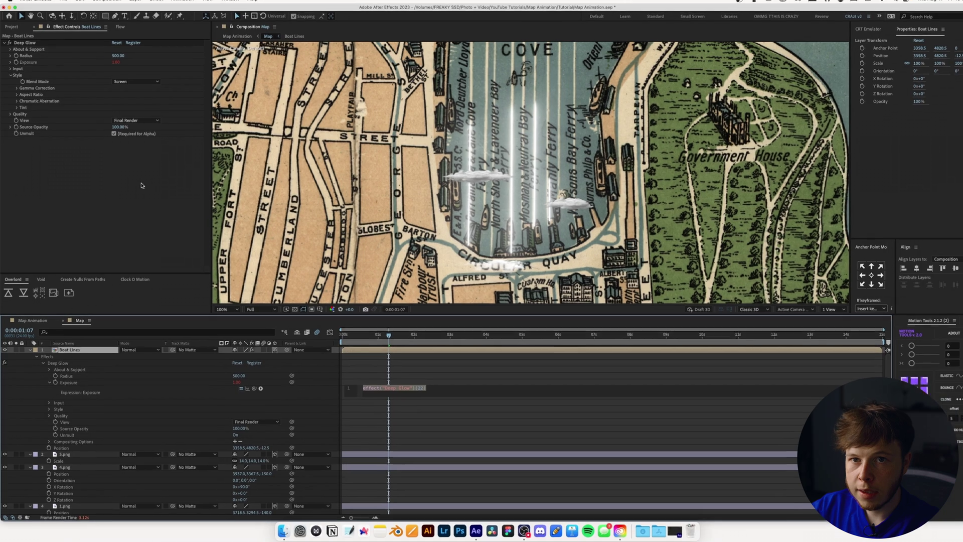
text(erizeTime(6) )
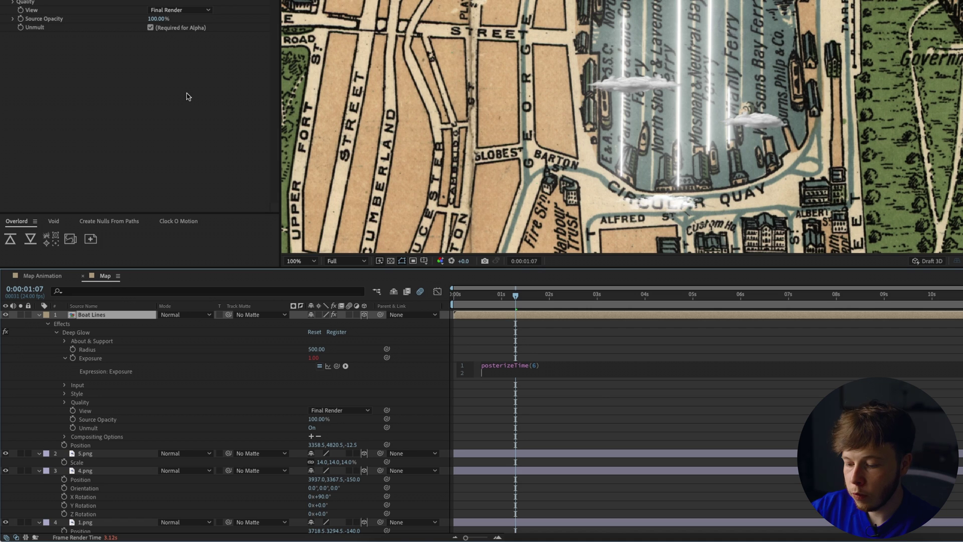
text(wig)
key(Return)
text((200)
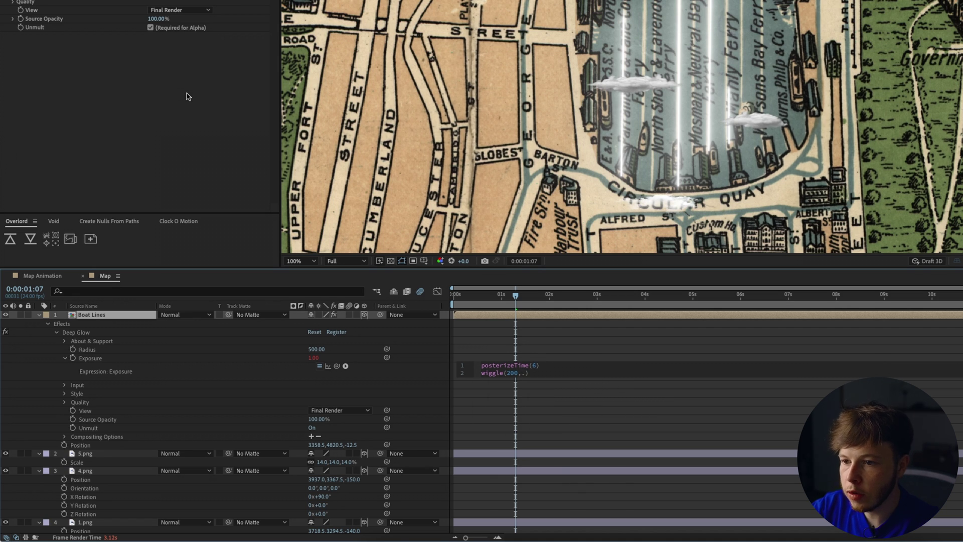
text(,.3)
click(587, 424)
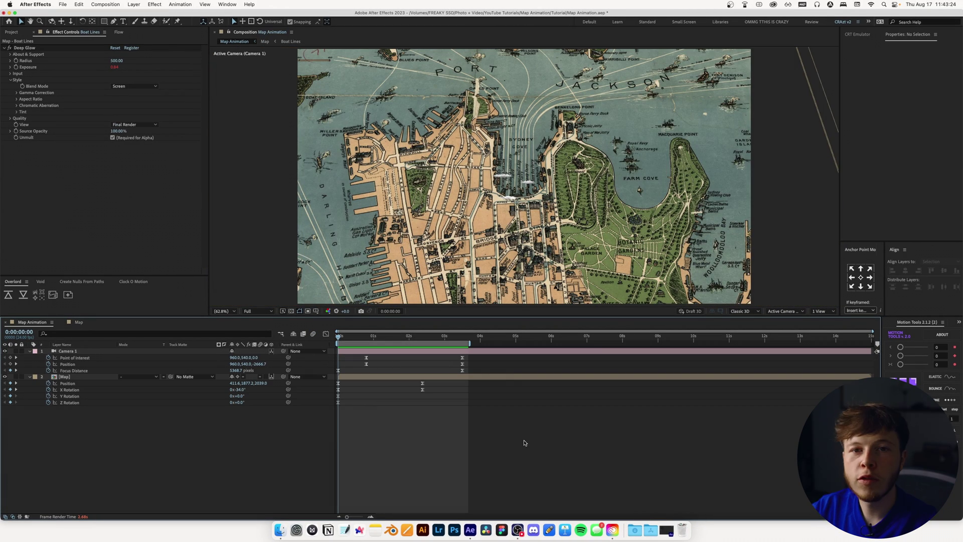
Preview the Map Animation composition from the start to check the glowing ferry lines and camera move.
key(space)
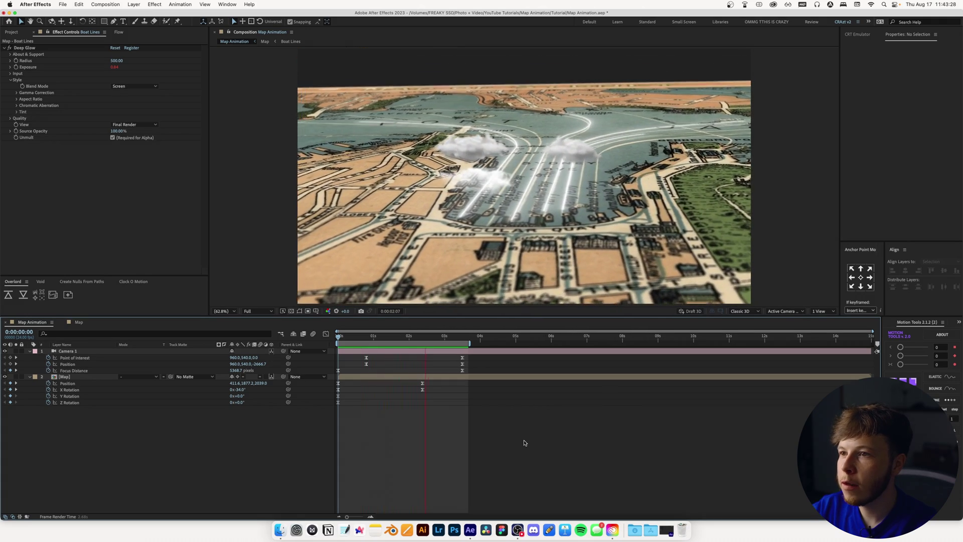
key(space)
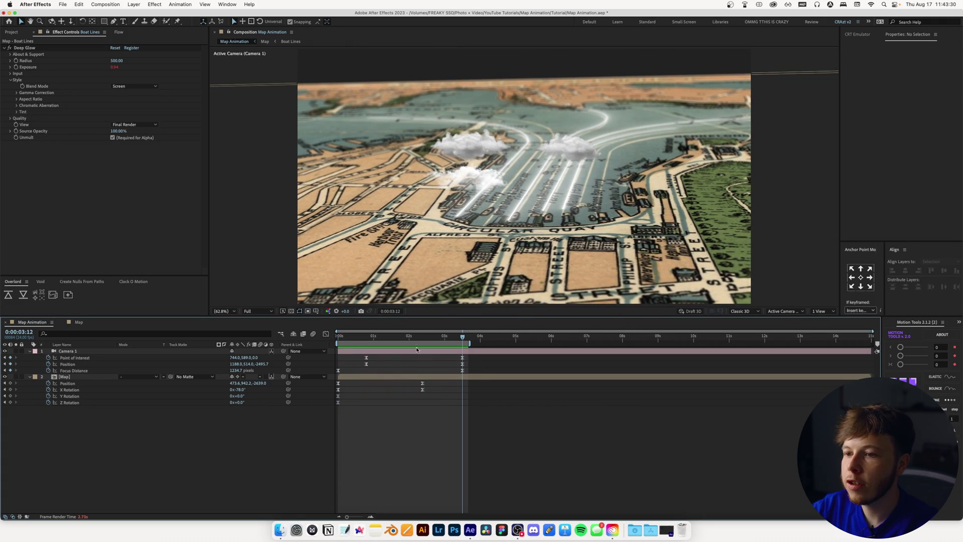
key(Home)
key(space)
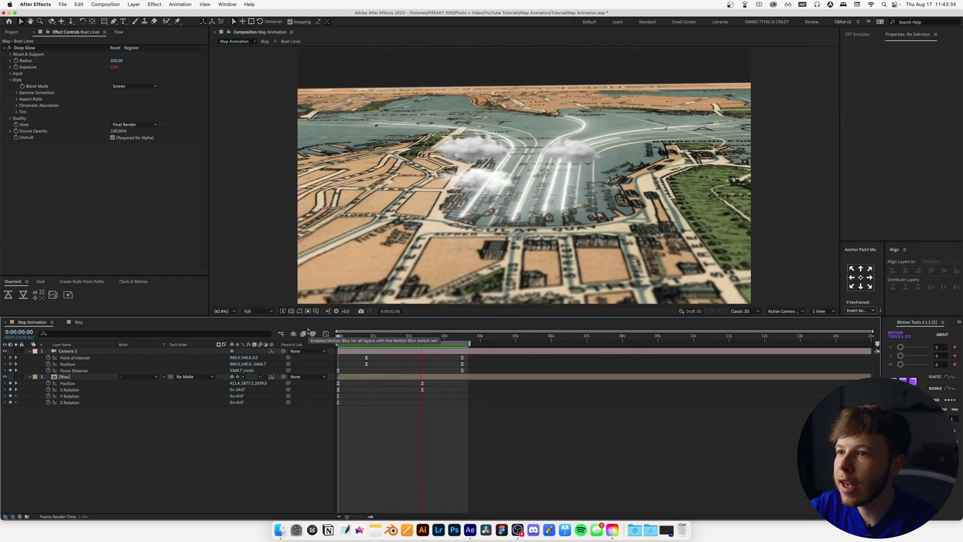
key(space)
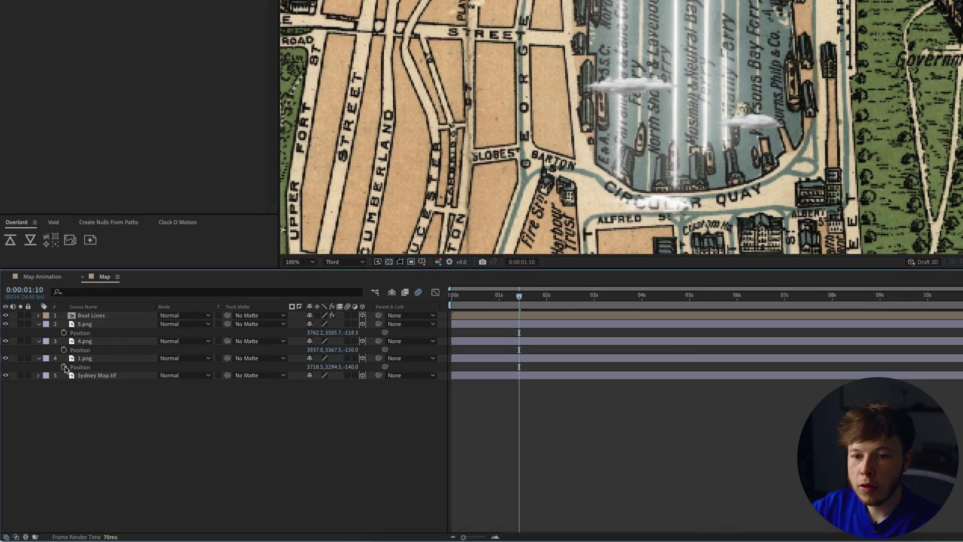
Add the expression wiggle(.3,10) to the Position of the 5.png cloud layer and preview its drift.
alt+click(64, 333)
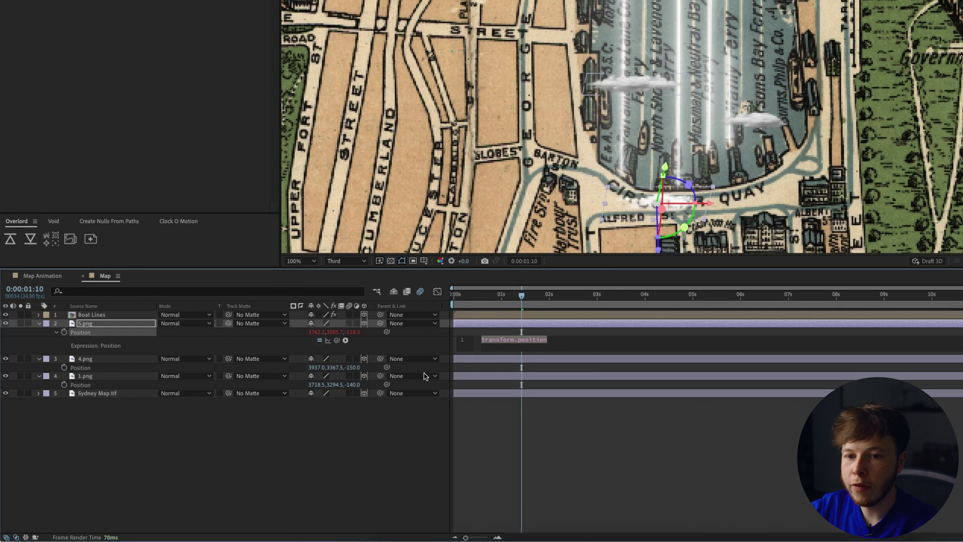
text(wiggle())
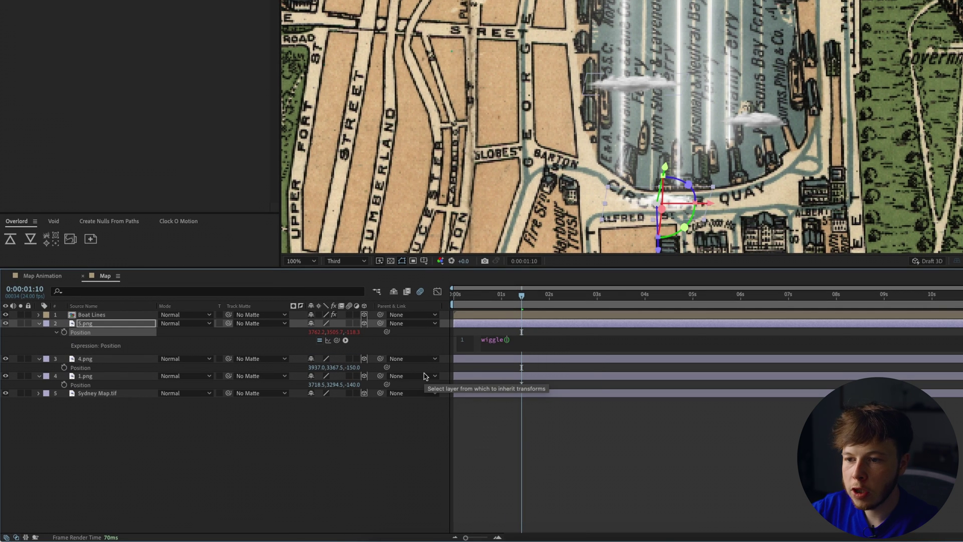
text(.3,10)
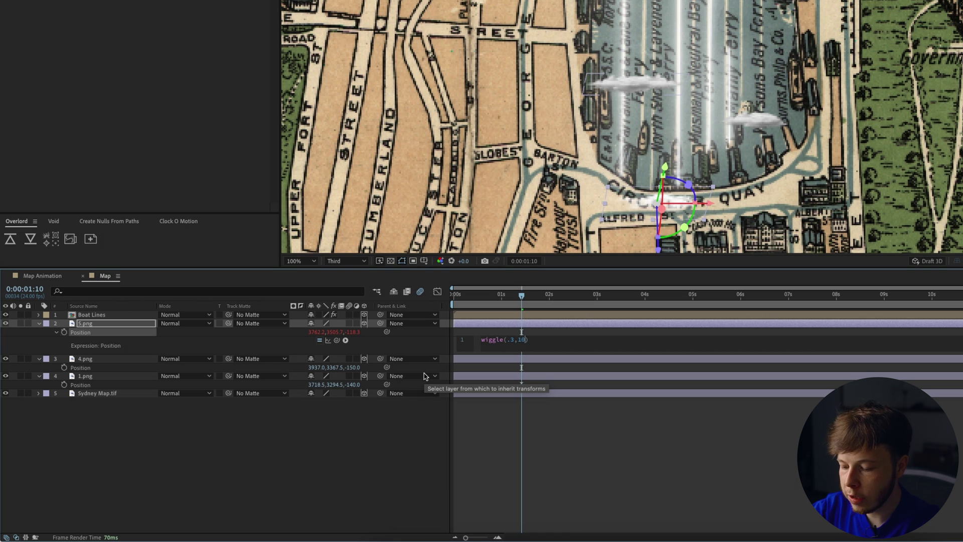
click(536, 415)
key(Home)
key(space)
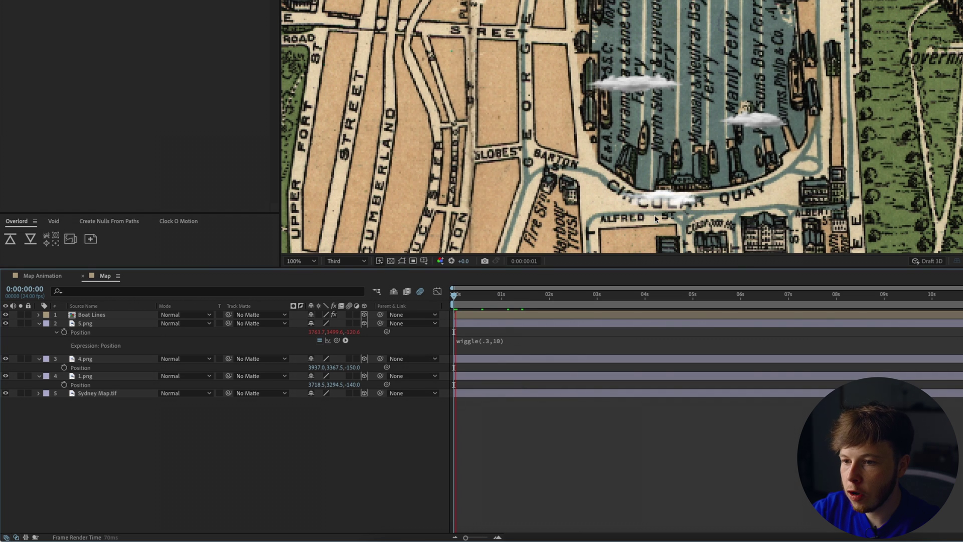
Copy only the Position expression from 5.png to the 4.png and 1.png cloud layers and preview the Map composition.
click(96, 333)
right_click(97, 336)
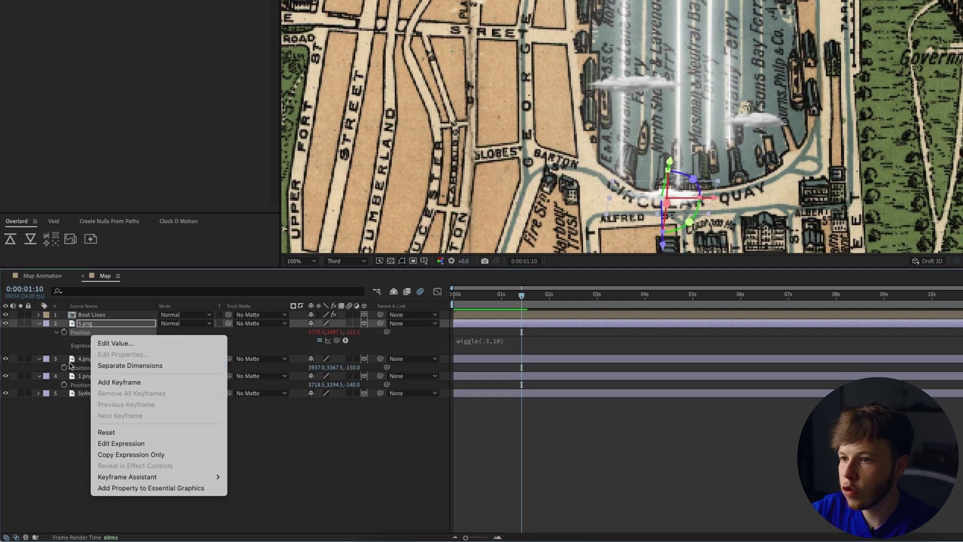
click(136, 455)
key(ctrl+Down)
key(ctrl+v)
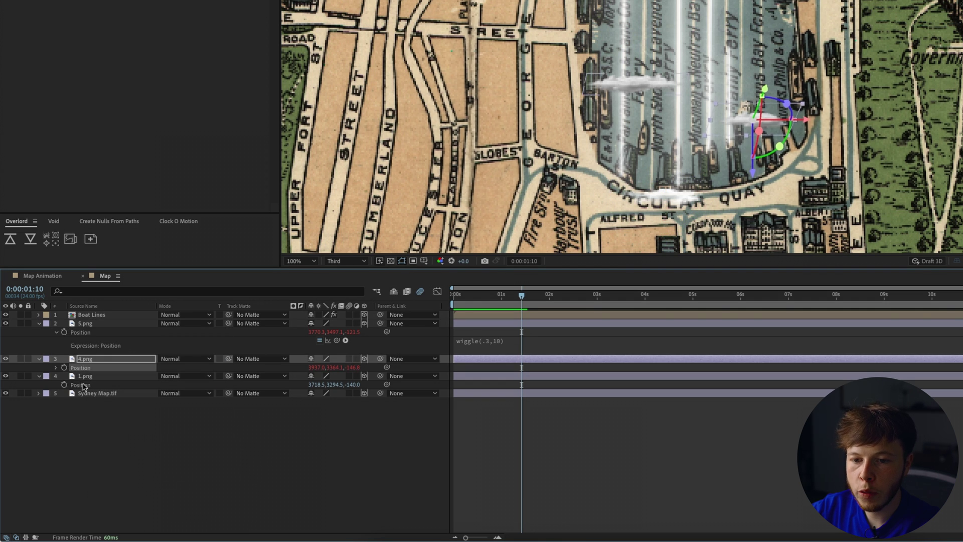
key(ctrl+Down)
key(ctrl+v)
click(129, 437)
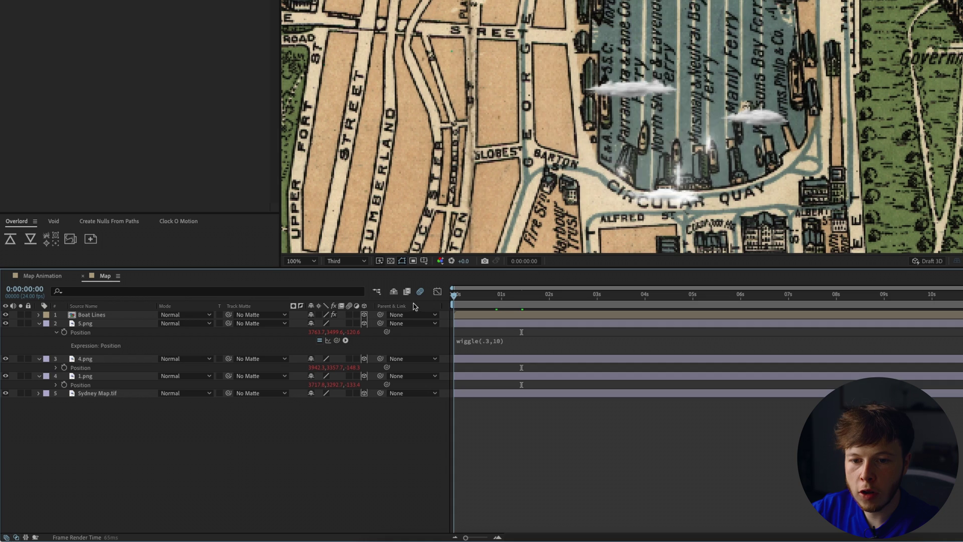
key(Home)
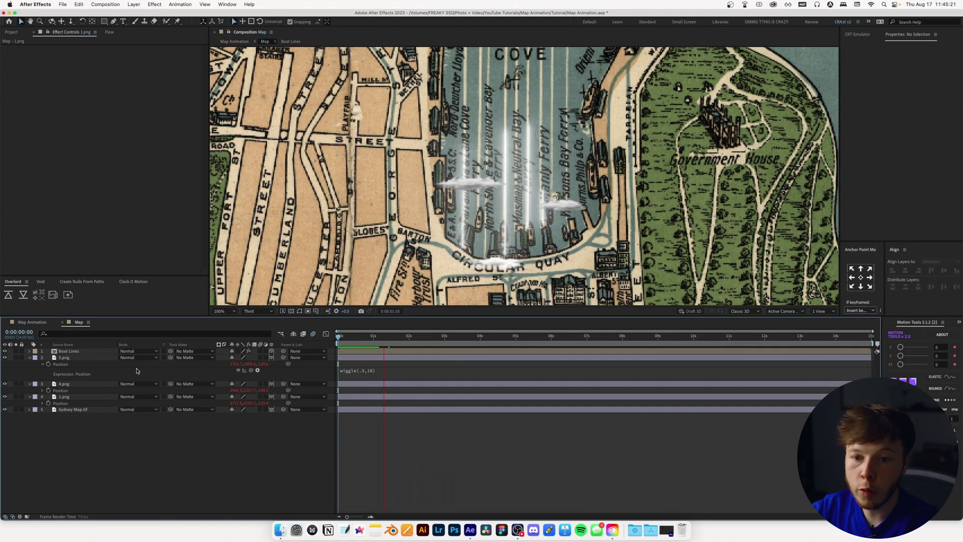
Add an adjustment layer to the Map Animation composition and apply a Transform effect with Scale set to 101.
click(39, 324)
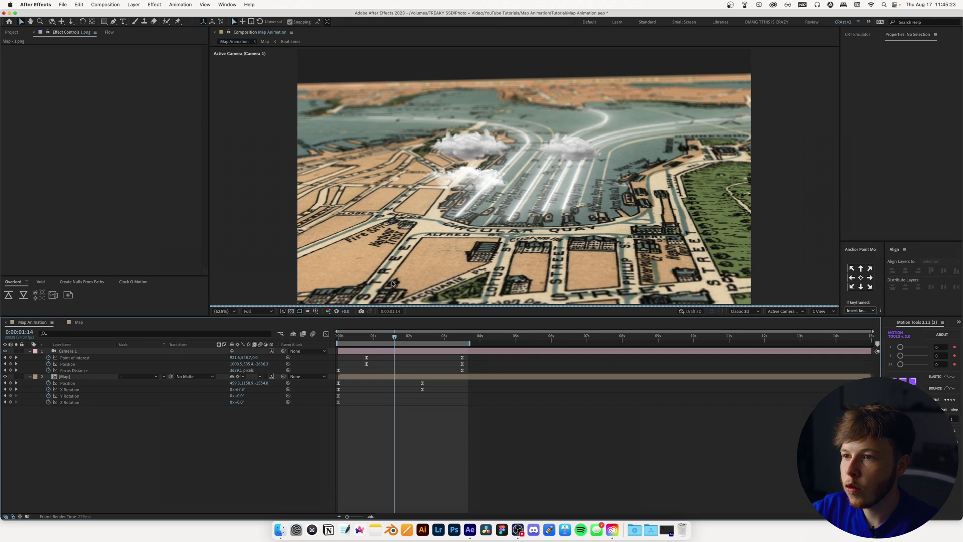
key(super+alt+y)
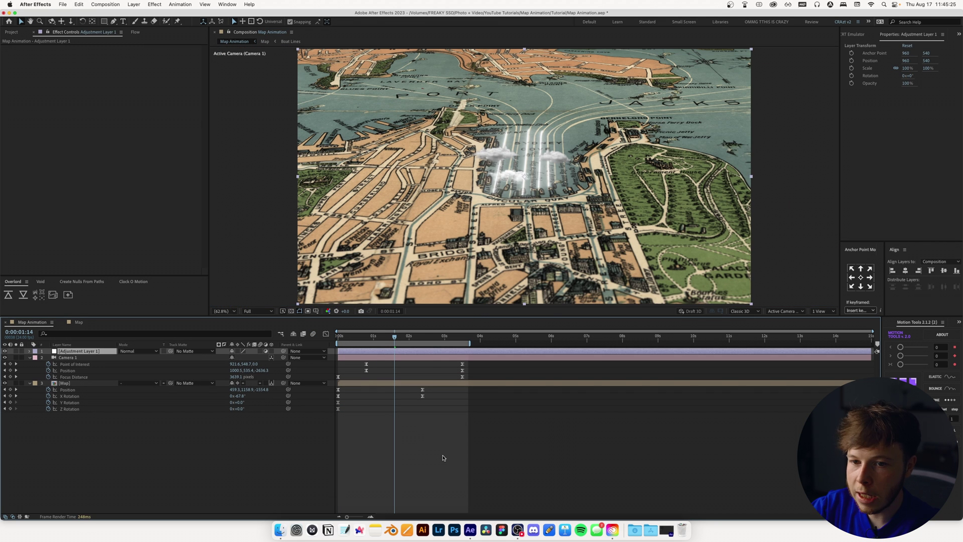
key(ctrl+space)
text(trans)
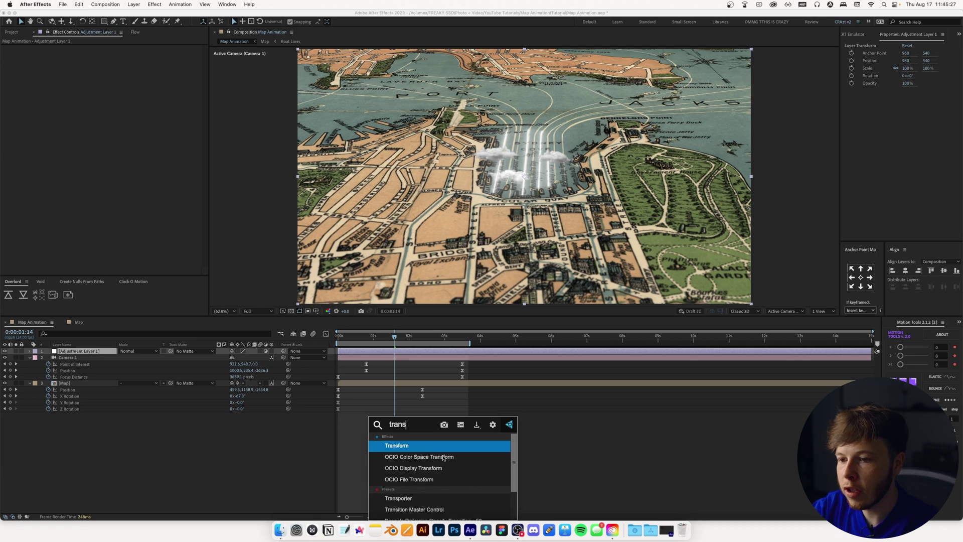
key(Return)
click(118, 78)
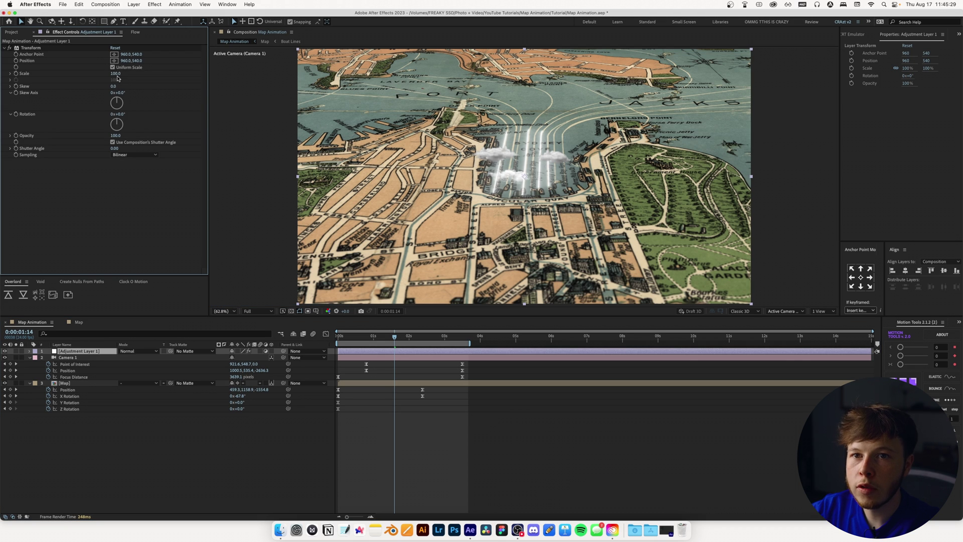
text(101)
key(Return)
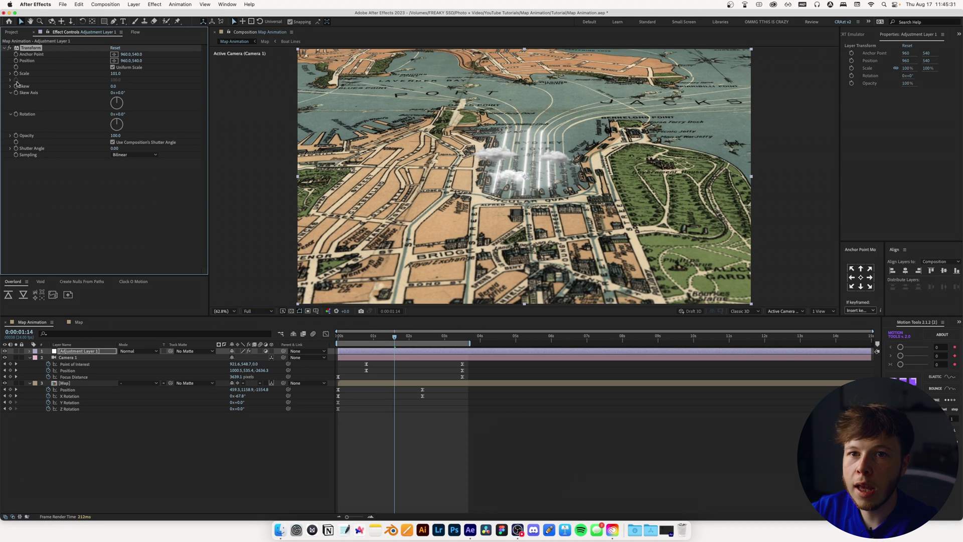
Add the expression posterizeTime(6) followed by wiggle(200,3) to the Transform effect's Position on the adjustment layer.
alt+click(16, 61)
text(posterizeTime(0)
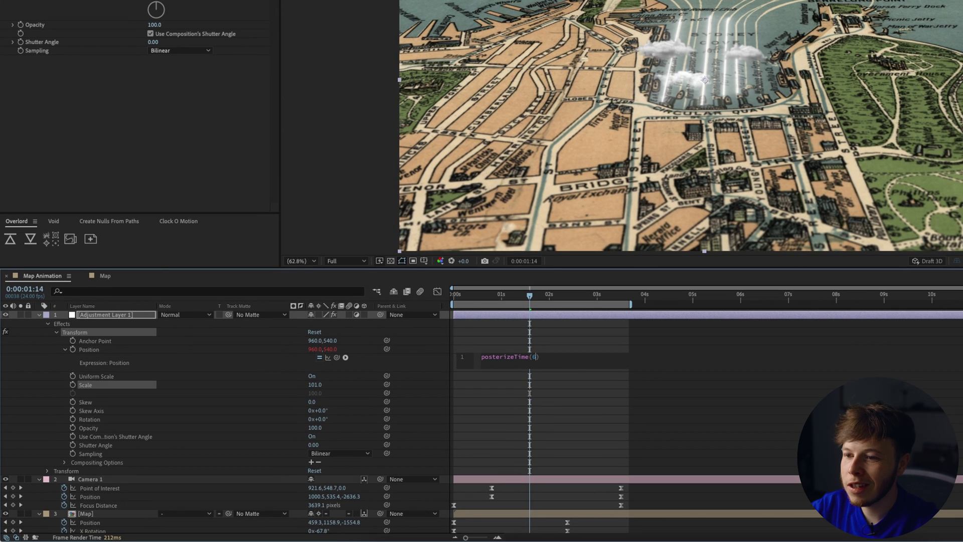
text(w)
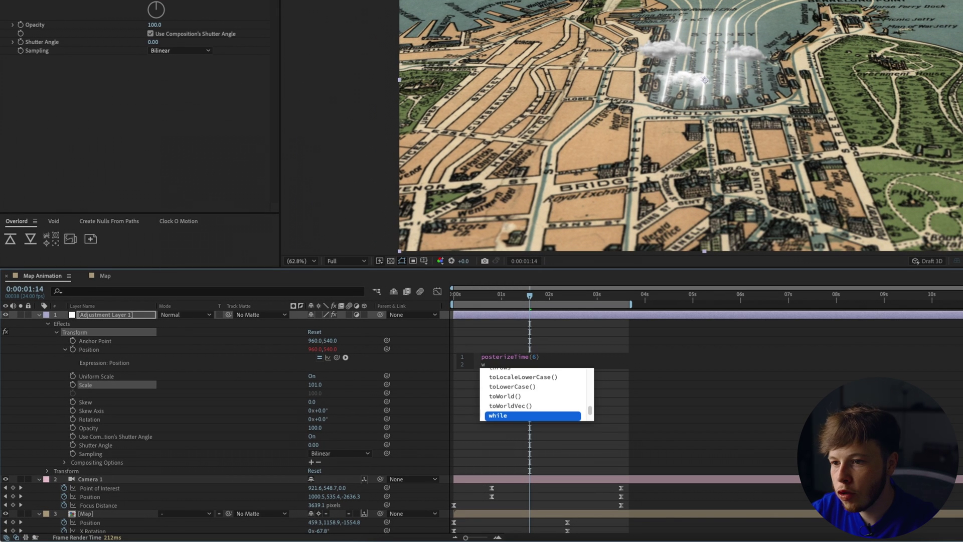
text(iggle(200,3)
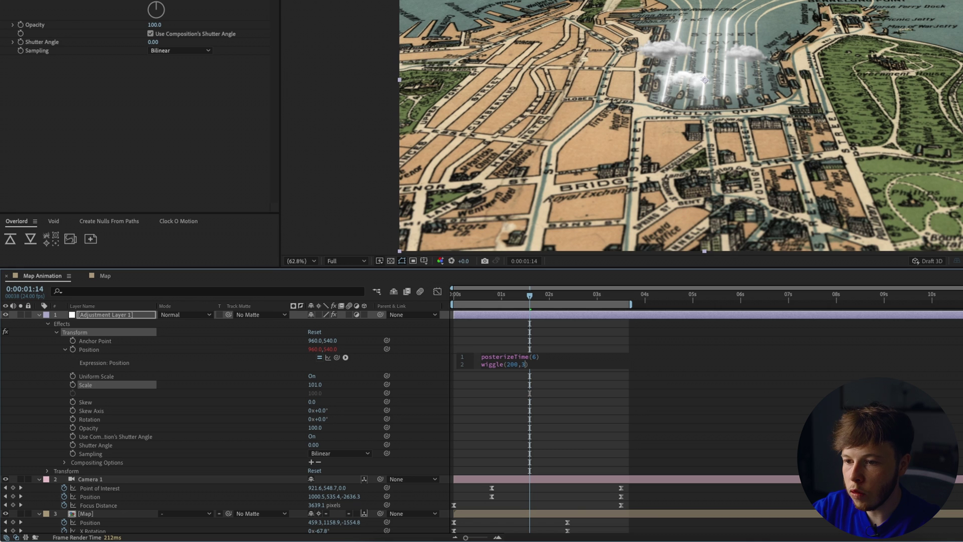
click(758, 384)
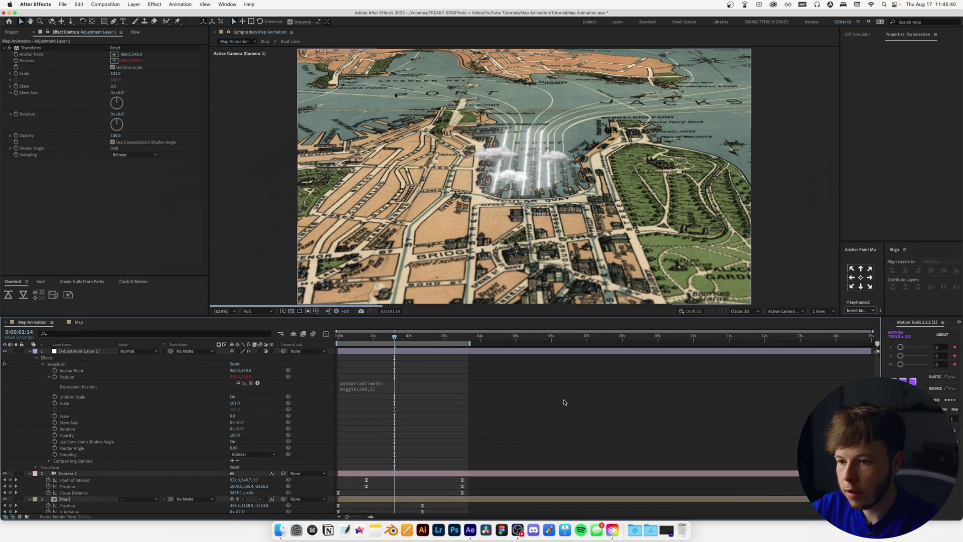
key(u)
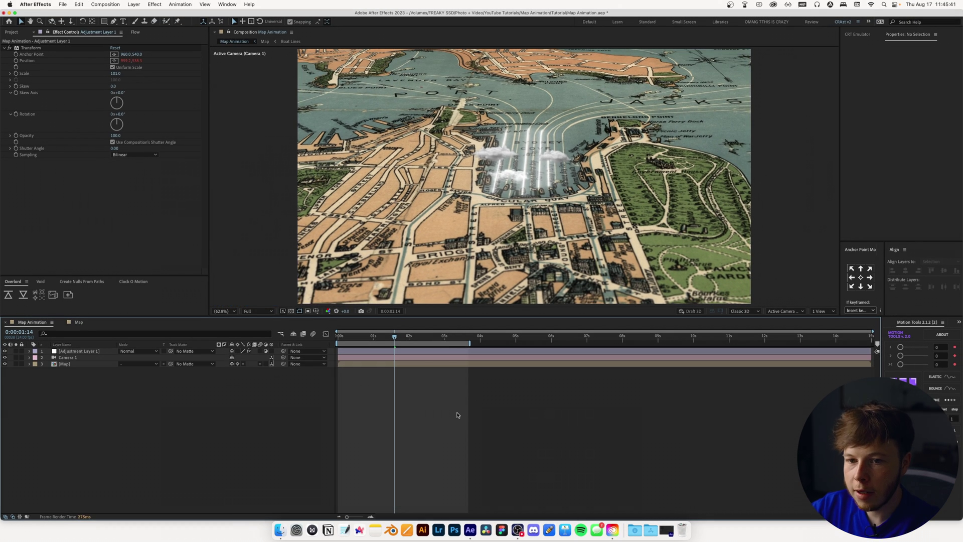
Add a second adjustment layer with a Posterize Time effect set to a frame rate of 12.
key(super+alt+y)
key(ctrl+space)
text(post)
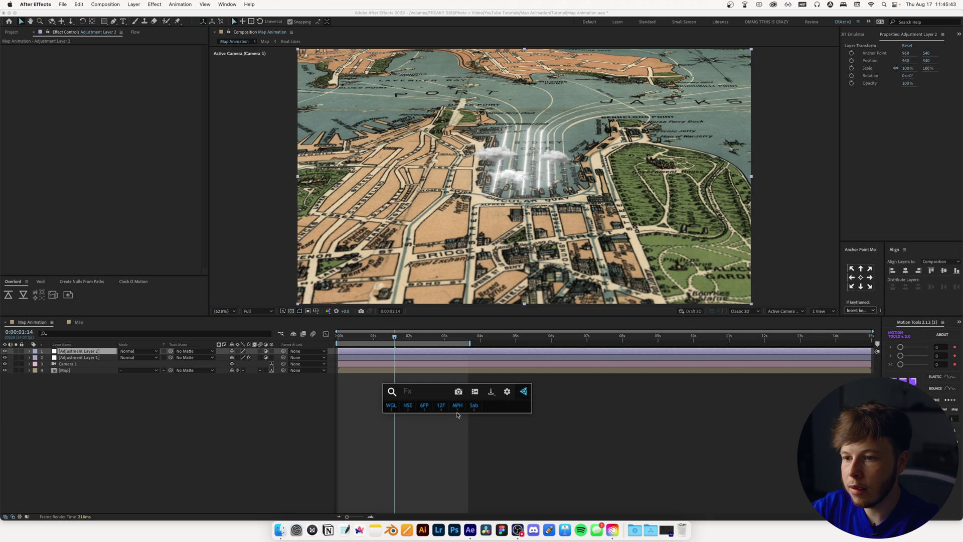
click(458, 415)
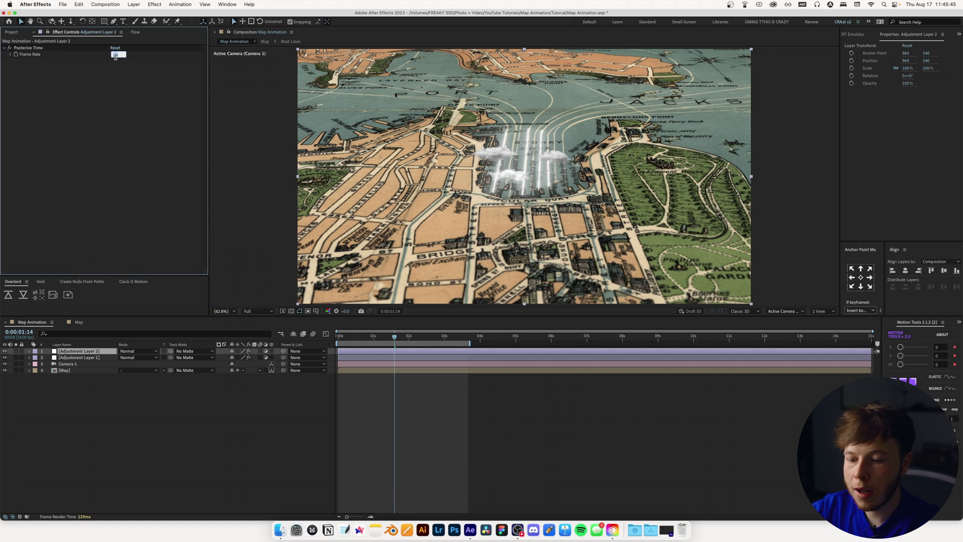
click(325, 389)
Scale the Particles Black, Particles White and Paint Texture overlay layers together to 53%.
drag(394, 337, 365, 336)
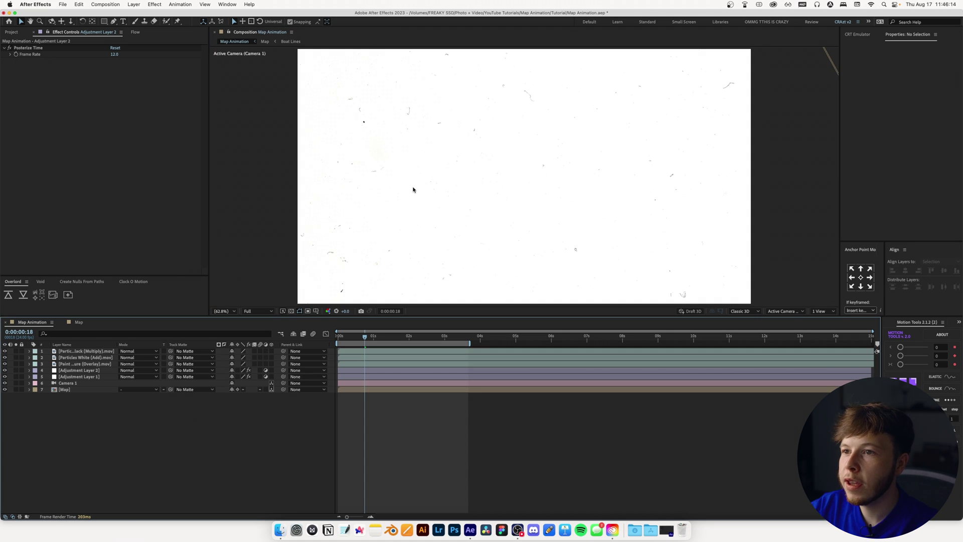
scroll(413, 191, down, 3)
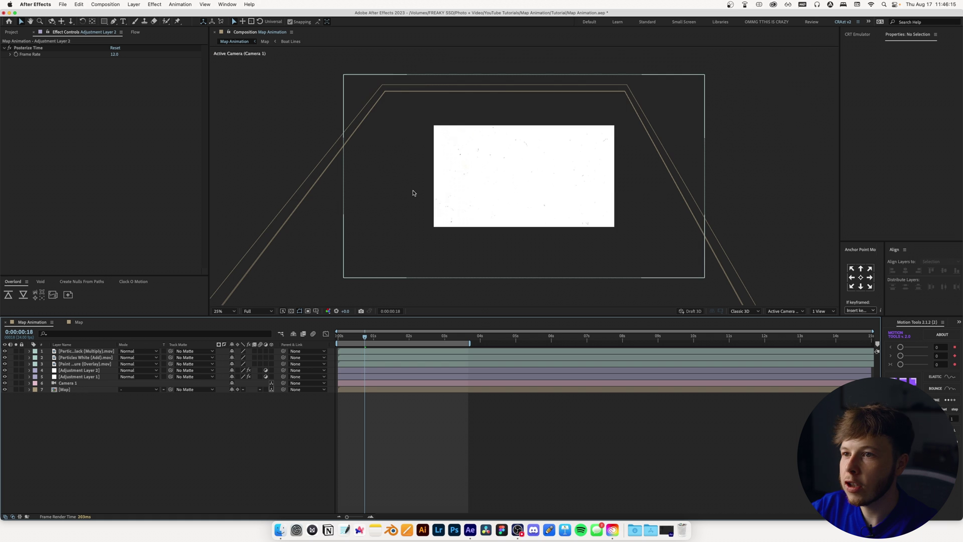
click(66, 365)
shift+click(100, 351)
key(s)
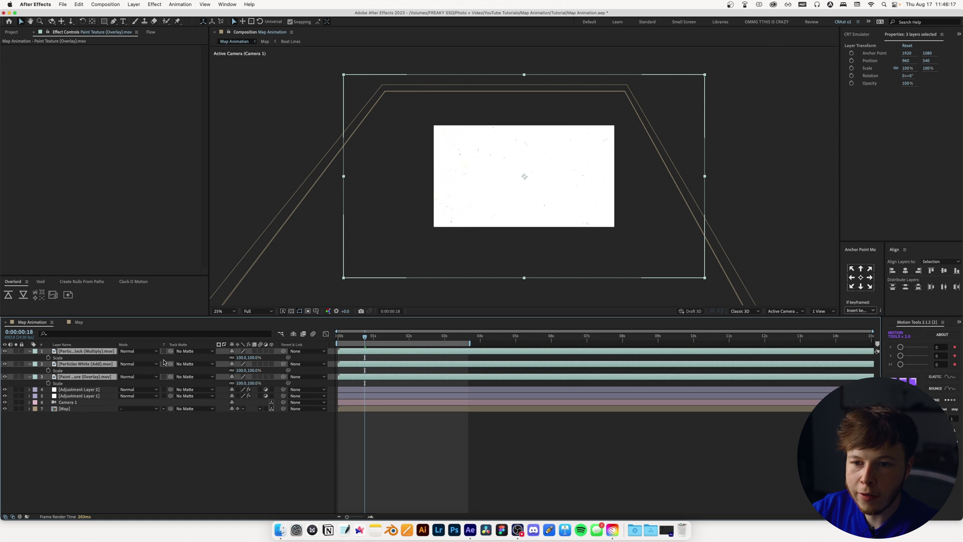
drag(242, 356, 236, 356)
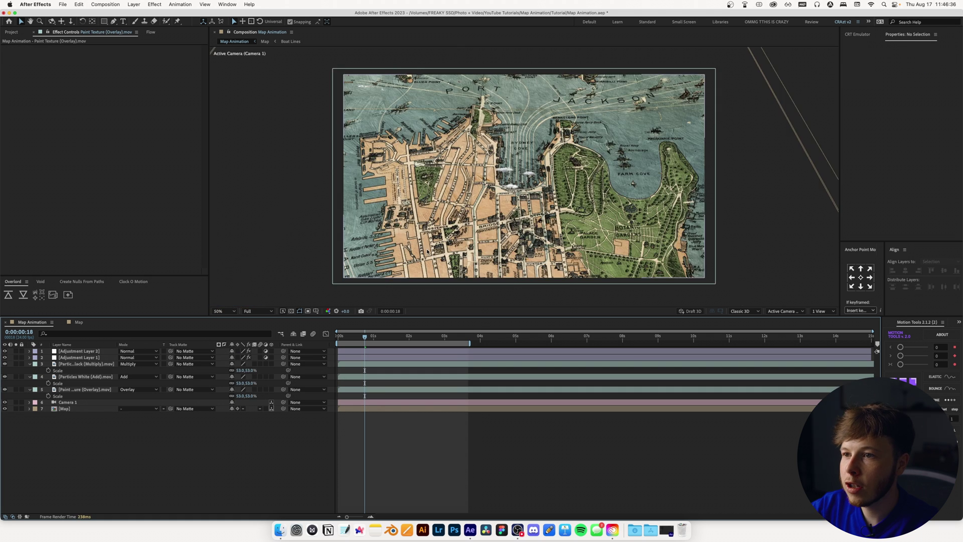
Set the Opacity of the Paint Texture (Overlay) layer to 70% and check the textured map.
scroll(428, 251, up, 5)
key(comma)
key(comma)
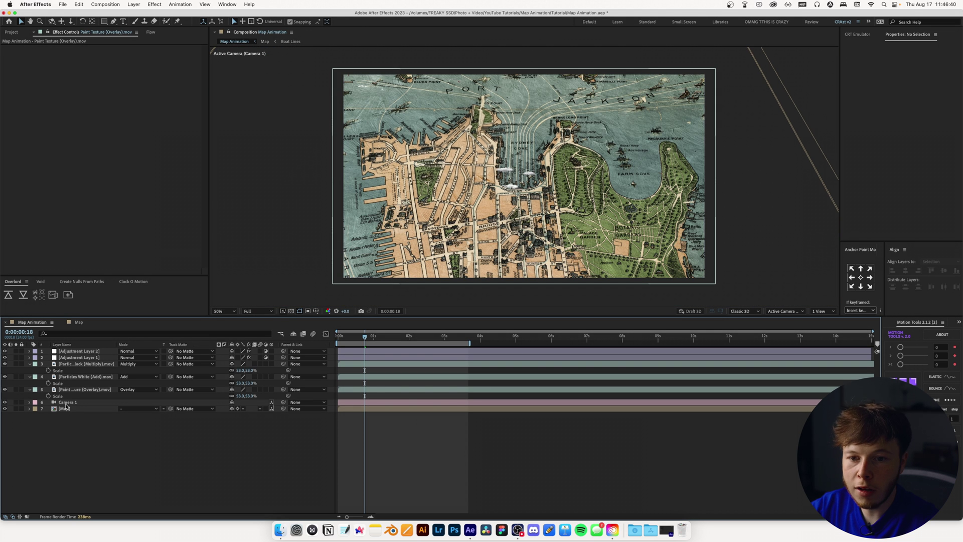
click(95, 389)
key(t)
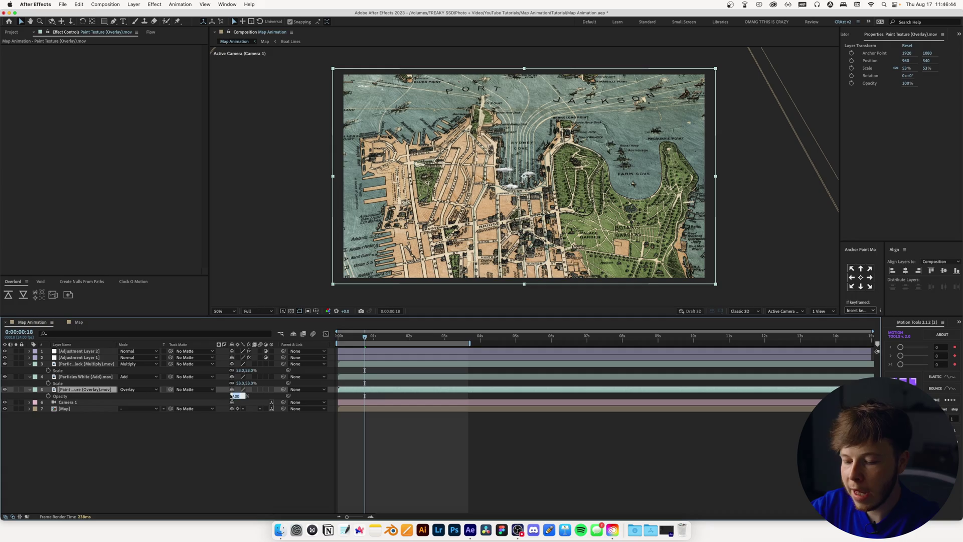
text(70)
key(Return)
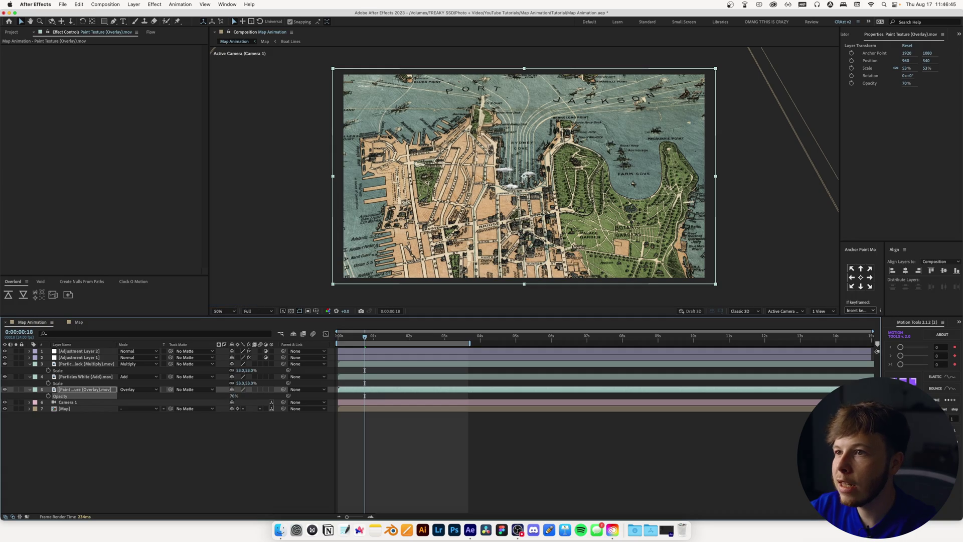
click(431, 465)
click(227, 311)
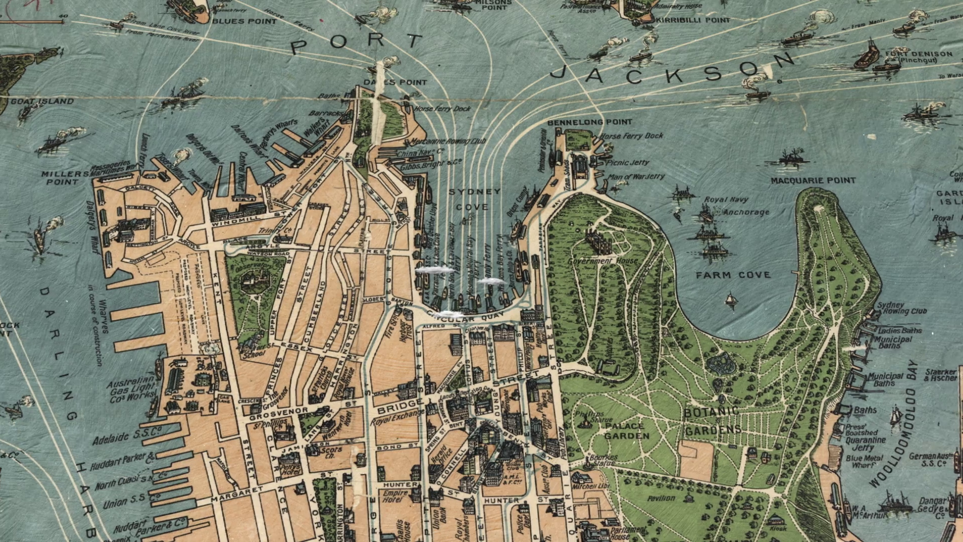